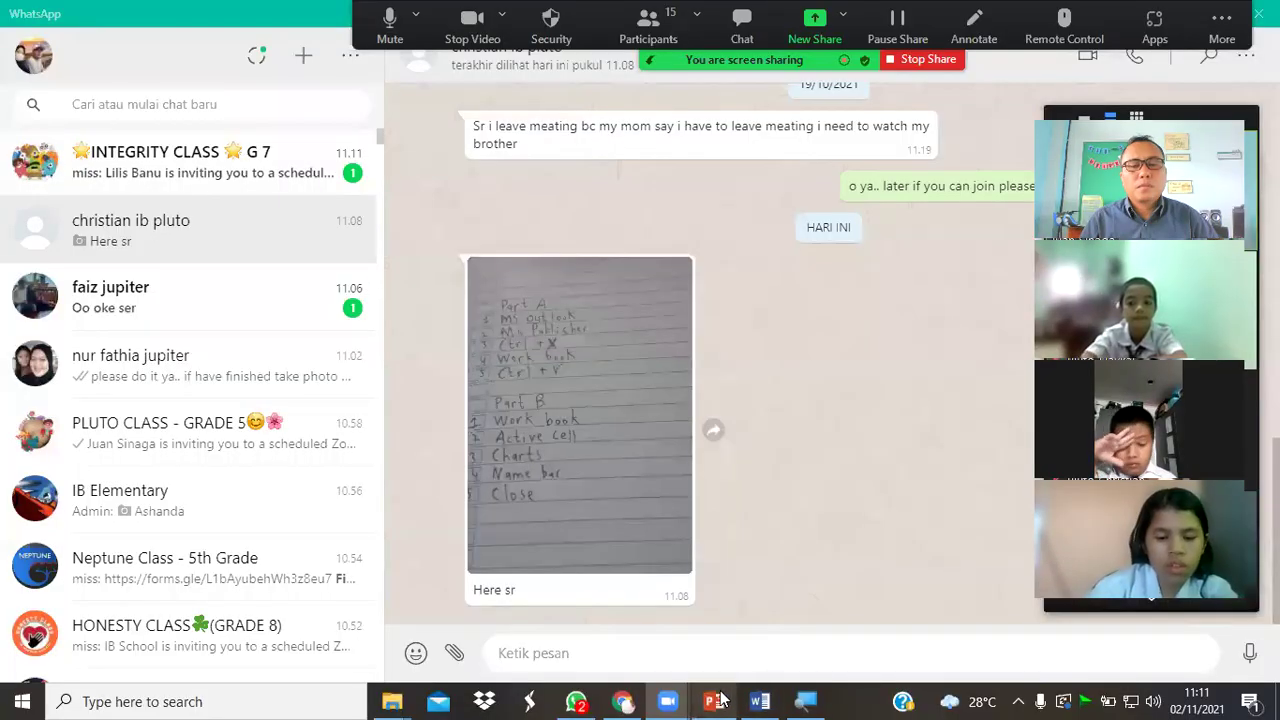
# - Switch from WhatsApp to Chrome's Typing.com Teacher Portal tab showing Pluto Class lesson progress
pyautogui.click(622, 701)
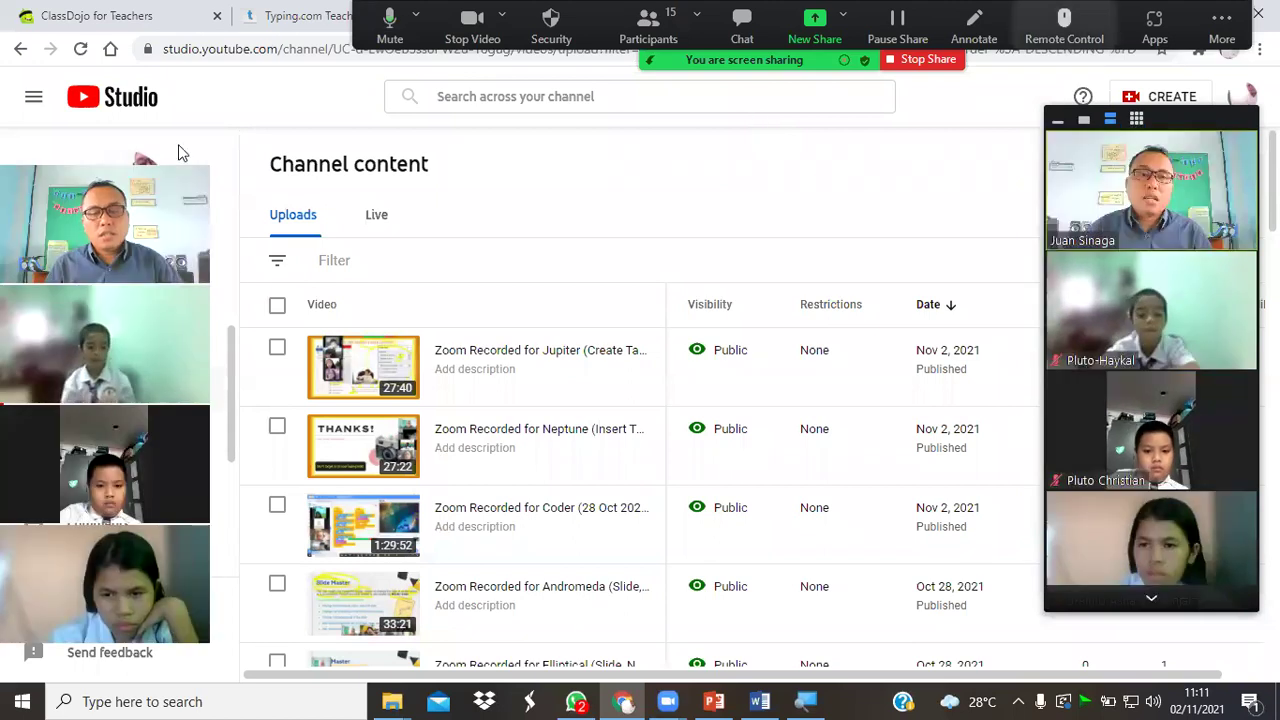
pyautogui.click(309, 17)
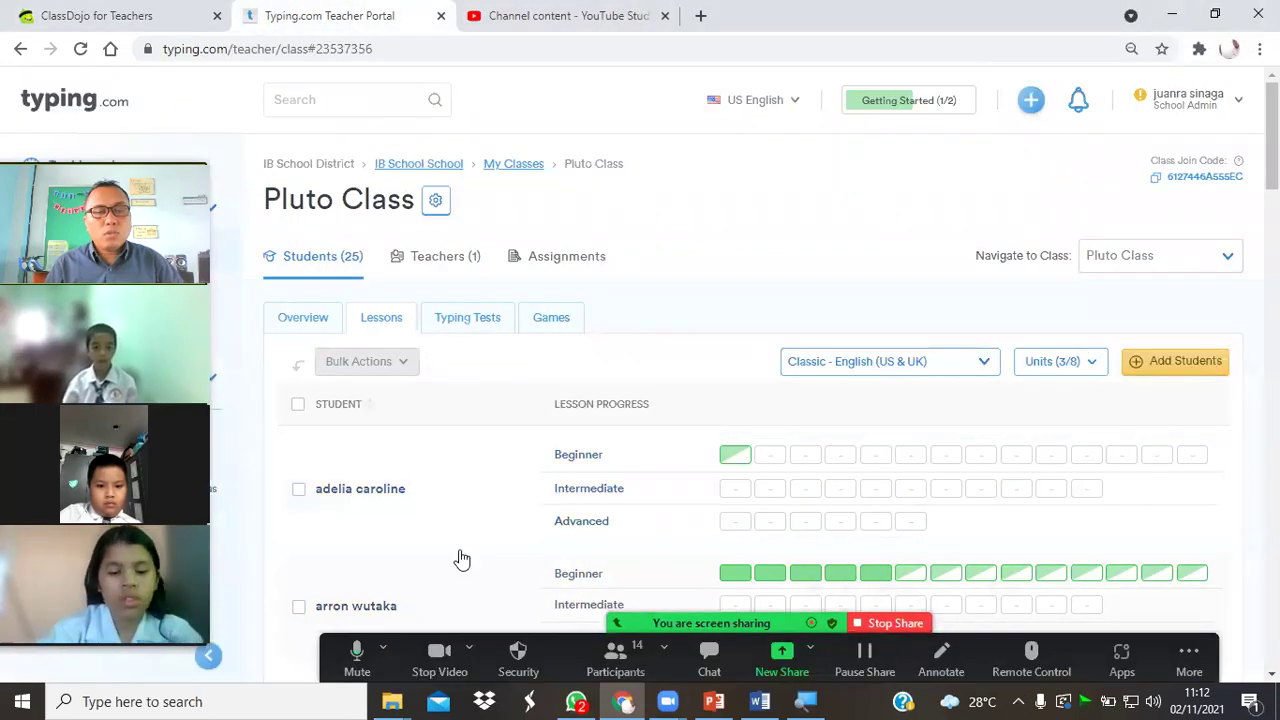
pyautogui.scroll(-1, 750, 450)
pyautogui.scroll(-1, 750, 400)
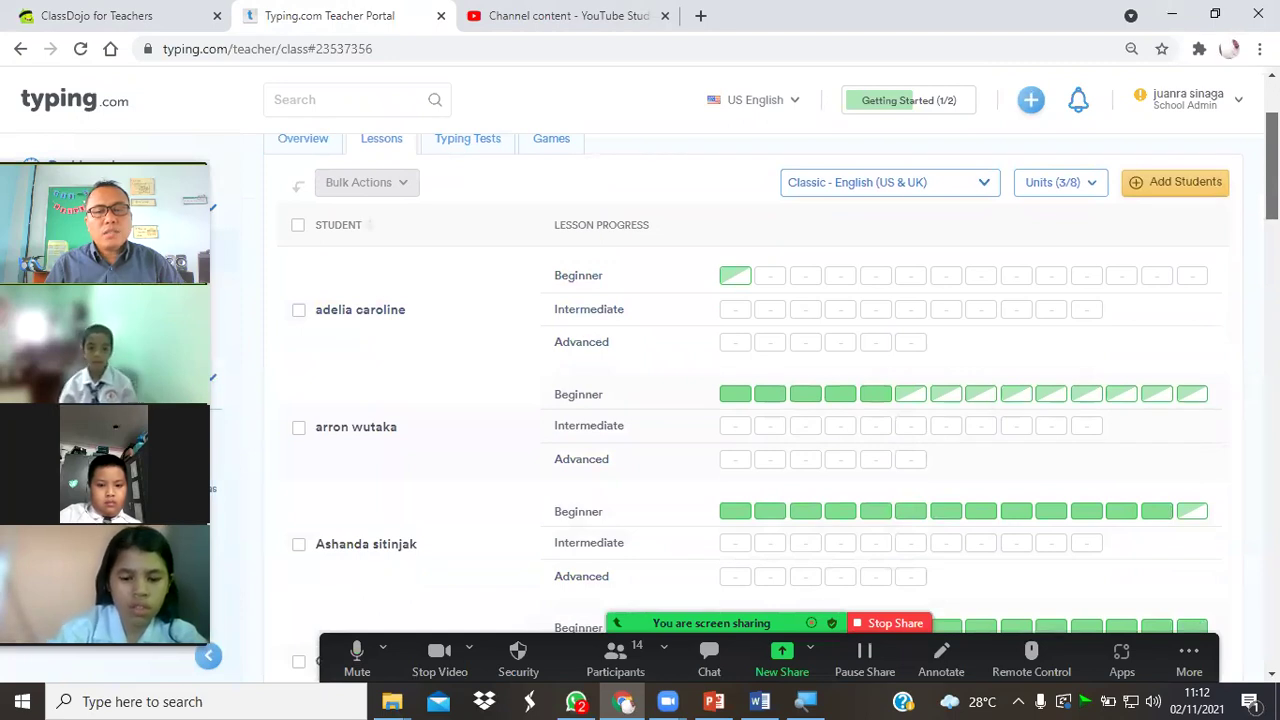
pyautogui.scroll(-1, 750, 400)
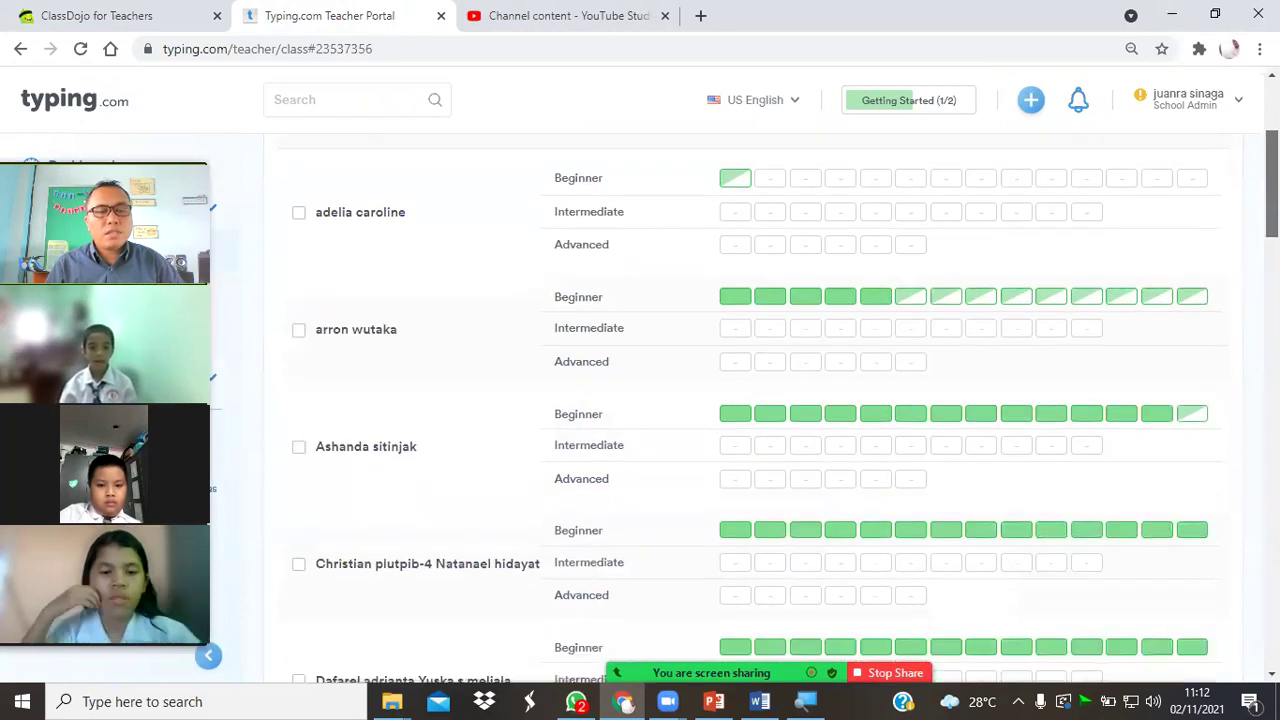
pyautogui.scroll(-1, 750, 400)
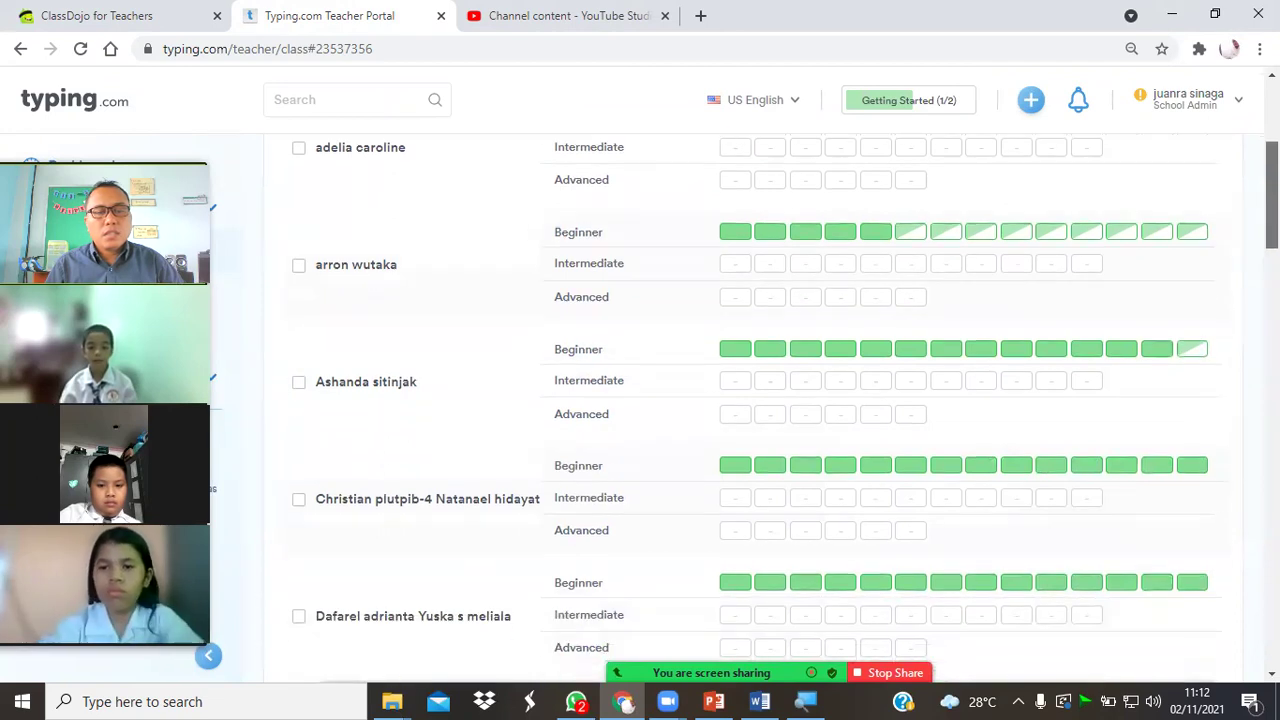
pyautogui.scroll(-1, 750, 400)
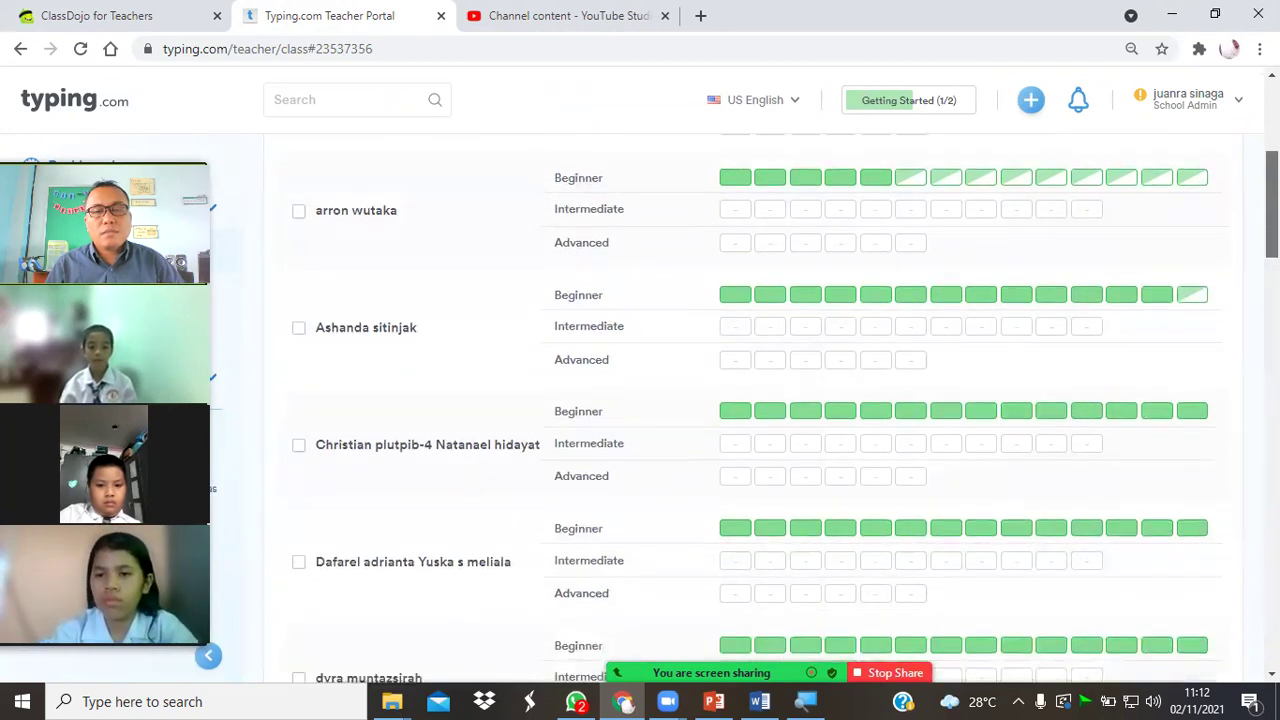
pyautogui.scroll(-1, 750, 400)
pyautogui.scroll(-1, 750, 400)
pyautogui.scroll(-1, 750, 400)
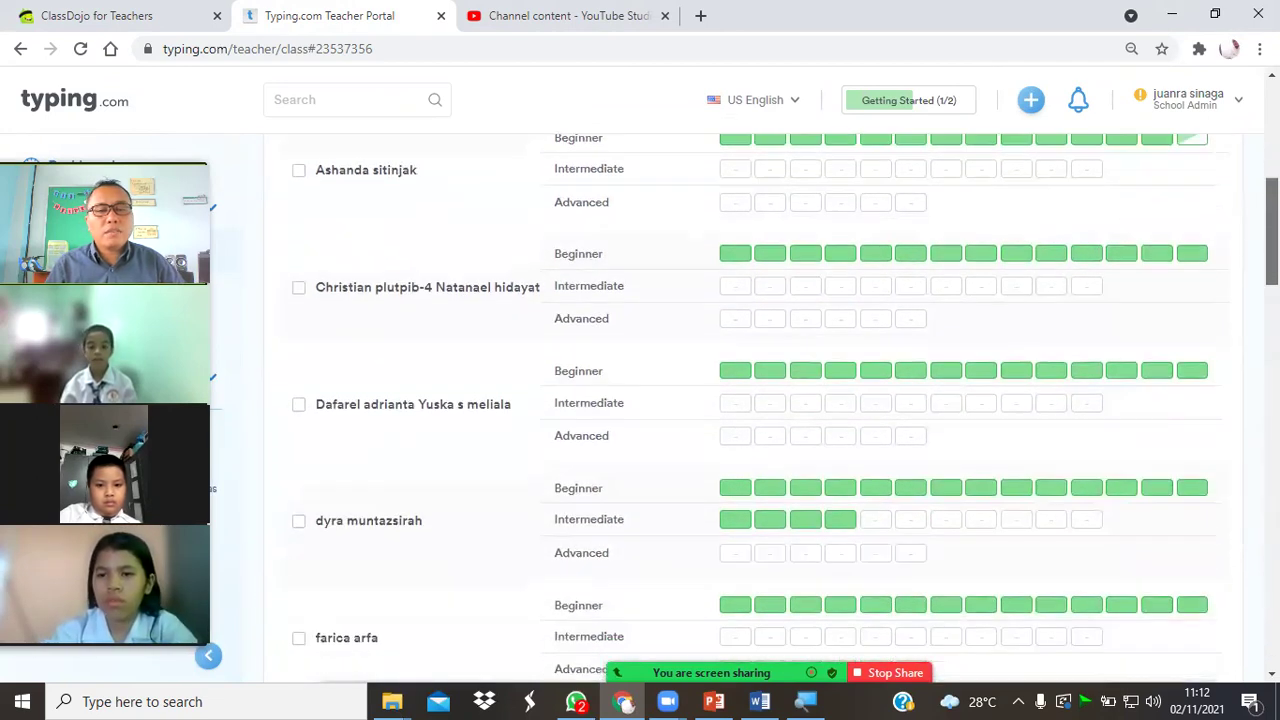
pyautogui.scroll(-1, 750, 400)
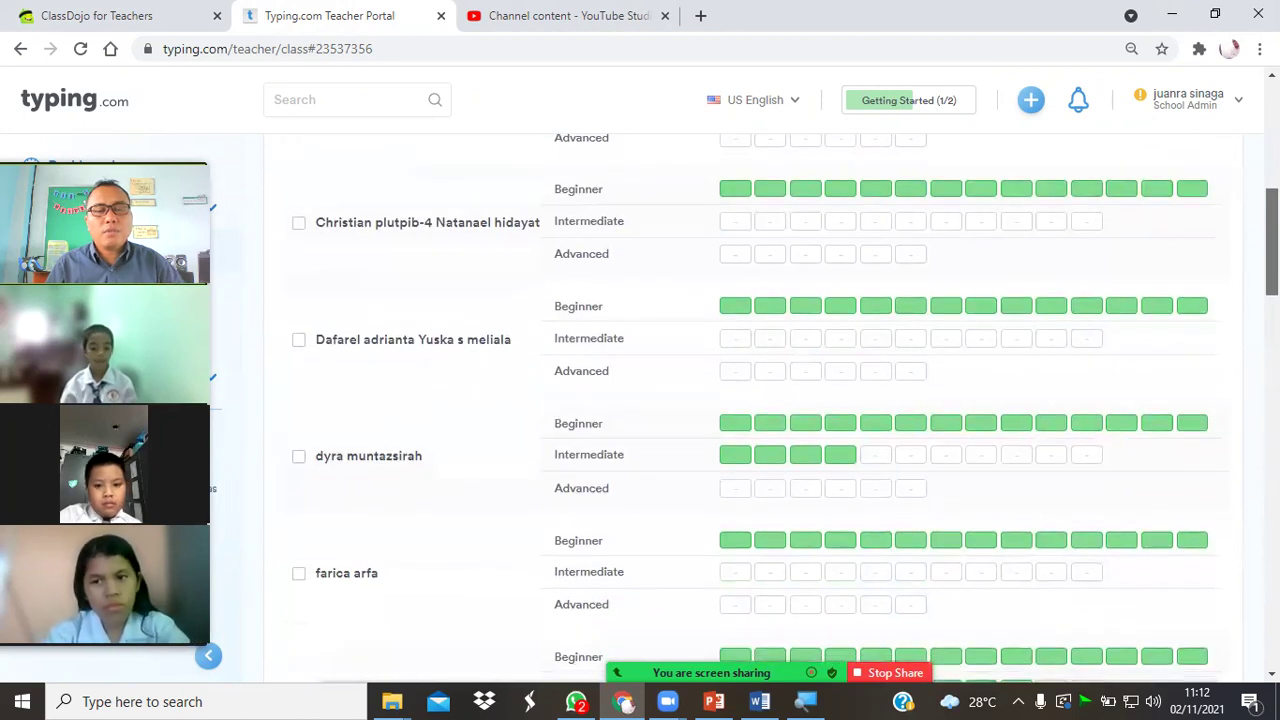
pyautogui.scroll(-1, 750, 400)
pyautogui.scroll(-1, 750, 400)
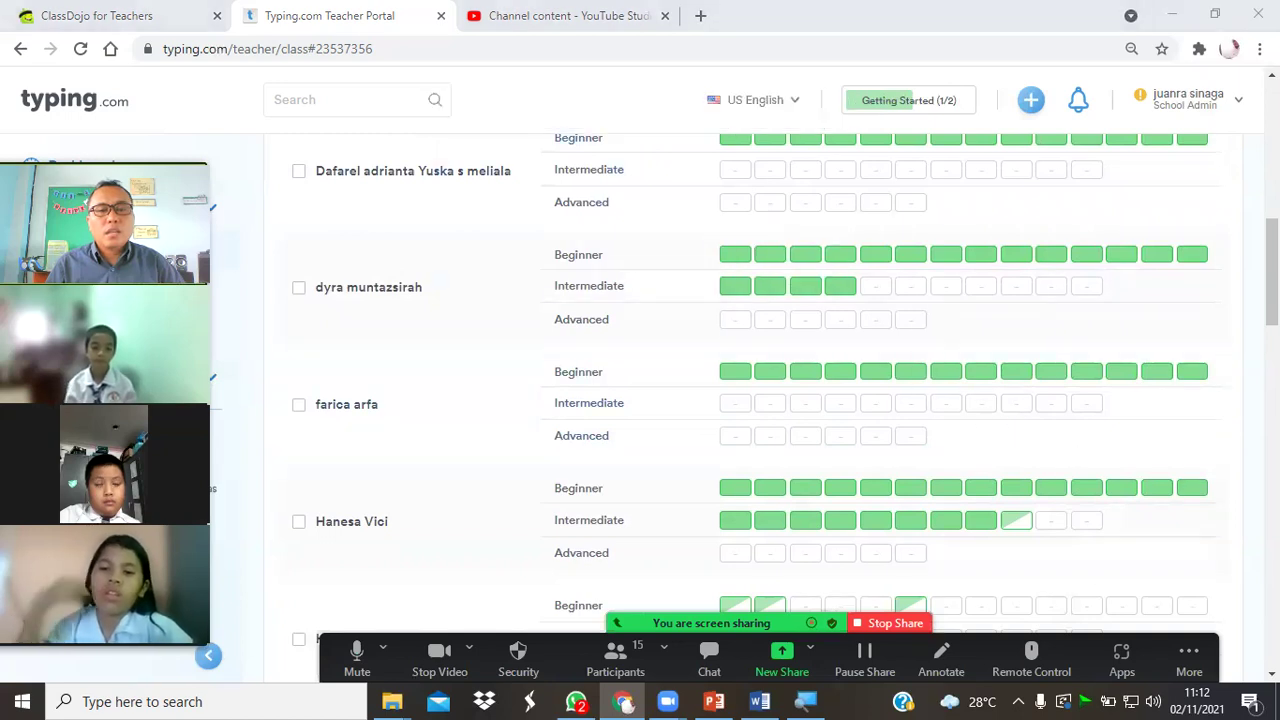
pyautogui.scroll(-1, 772, 220)
pyautogui.scroll(-1, 772, 400)
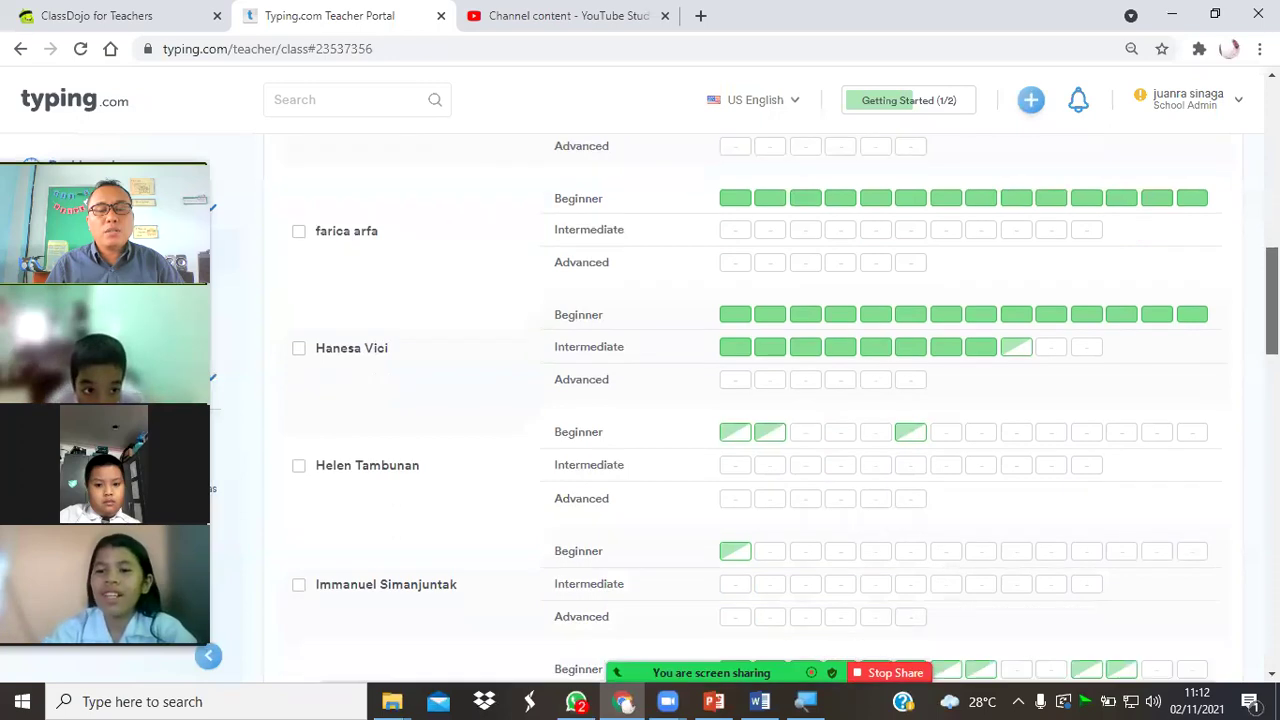
pyautogui.scroll(-2, 772, 400)
pyautogui.scroll(-1, 772, 400)
pyautogui.scroll(-1, 772, 400)
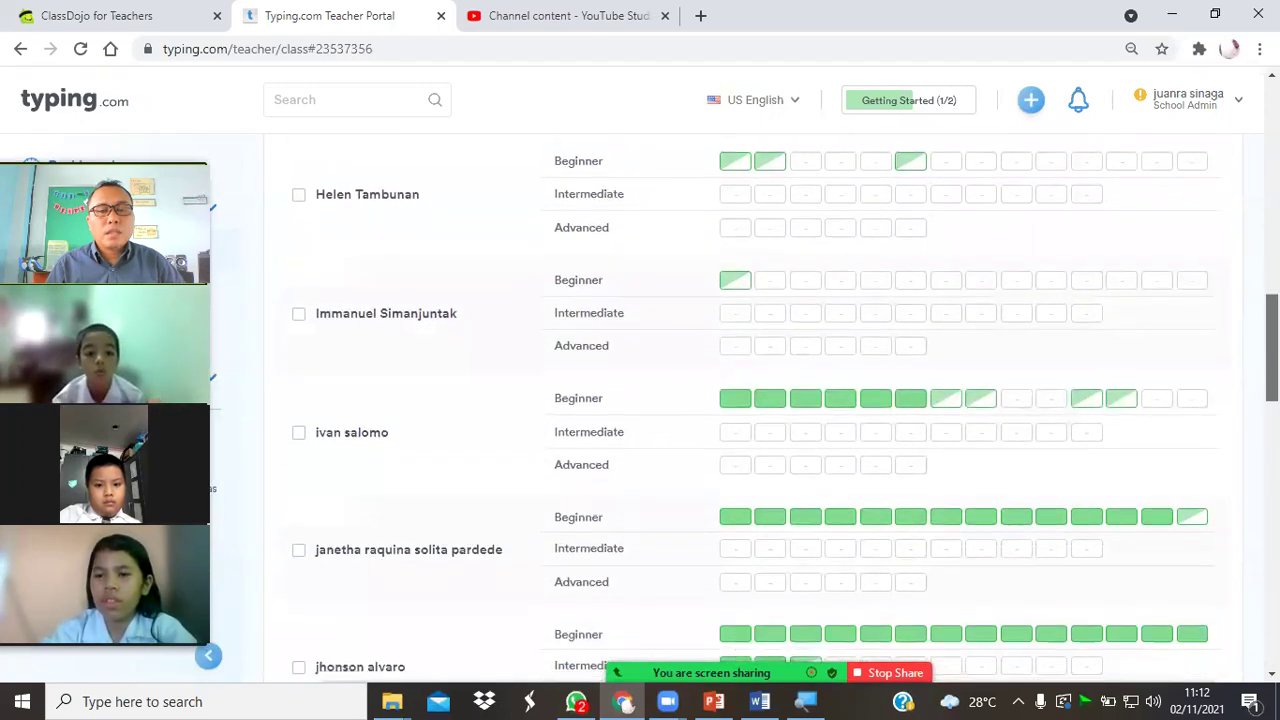
pyautogui.scroll(-1, 772, 400)
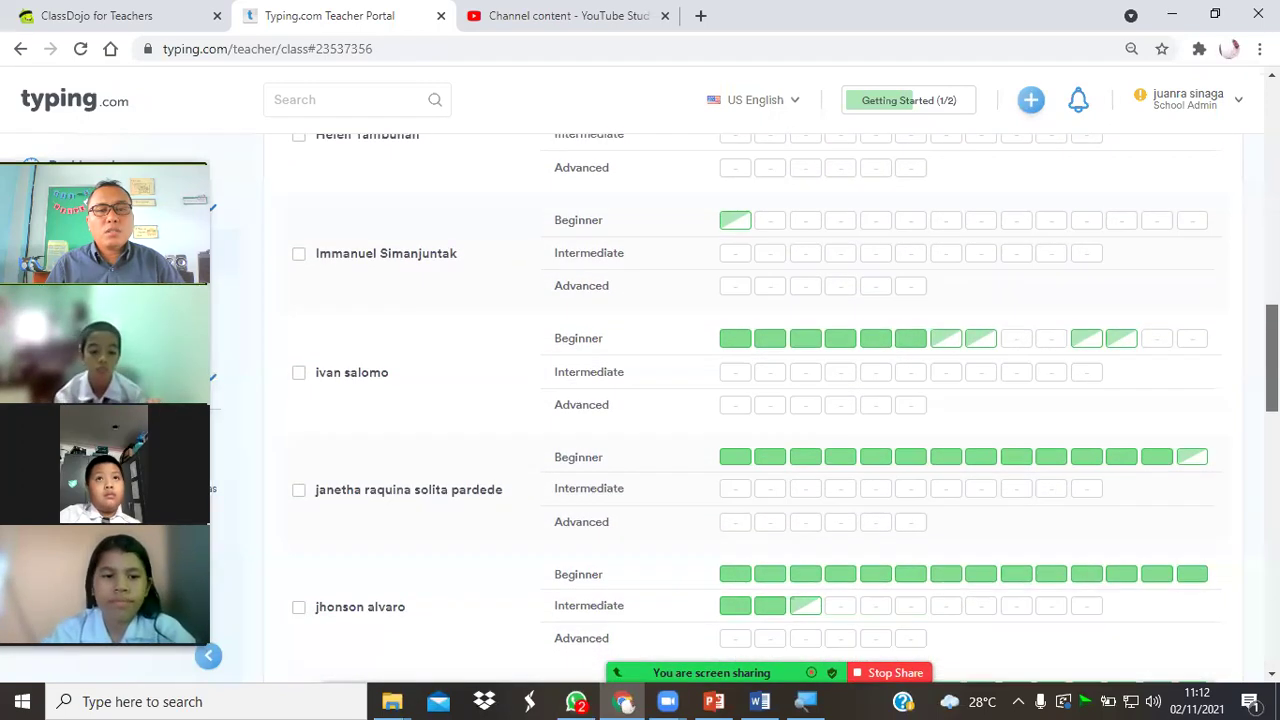
pyautogui.scroll(-1, 772, 400)
pyautogui.scroll(-1, 772, 400)
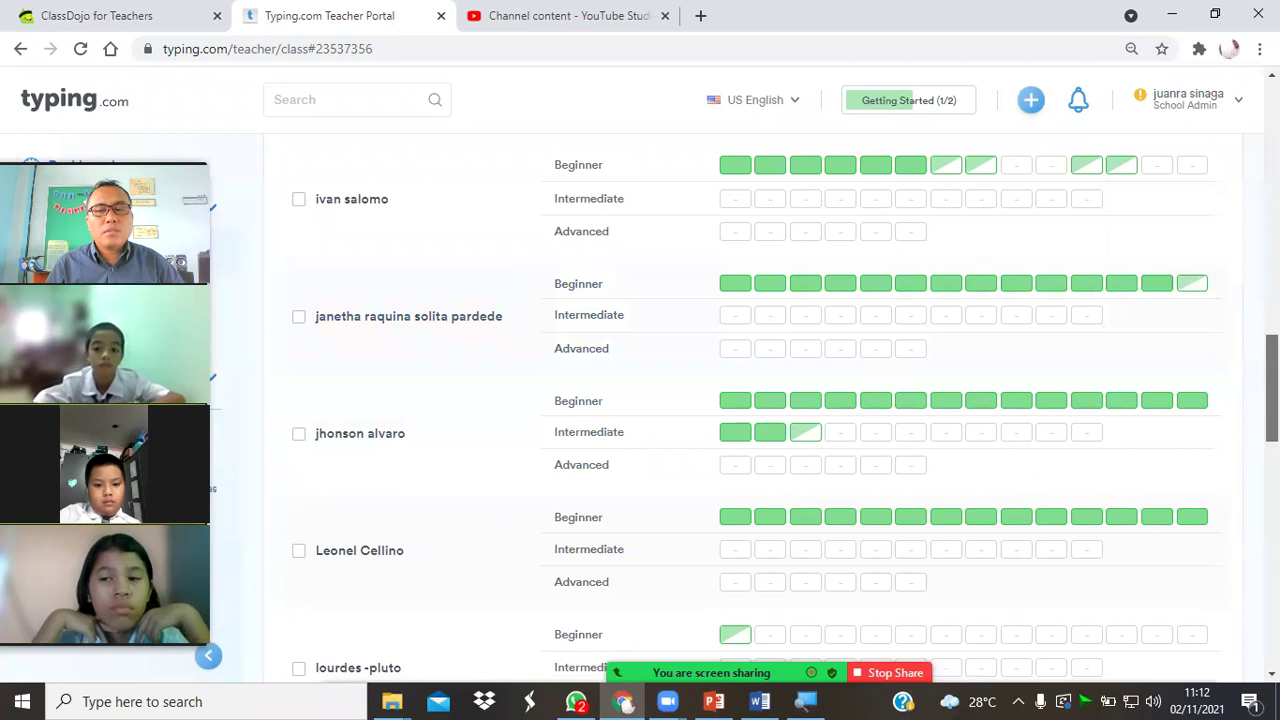
pyautogui.scroll(-1, 772, 400)
pyautogui.scroll(-1, 772, 400)
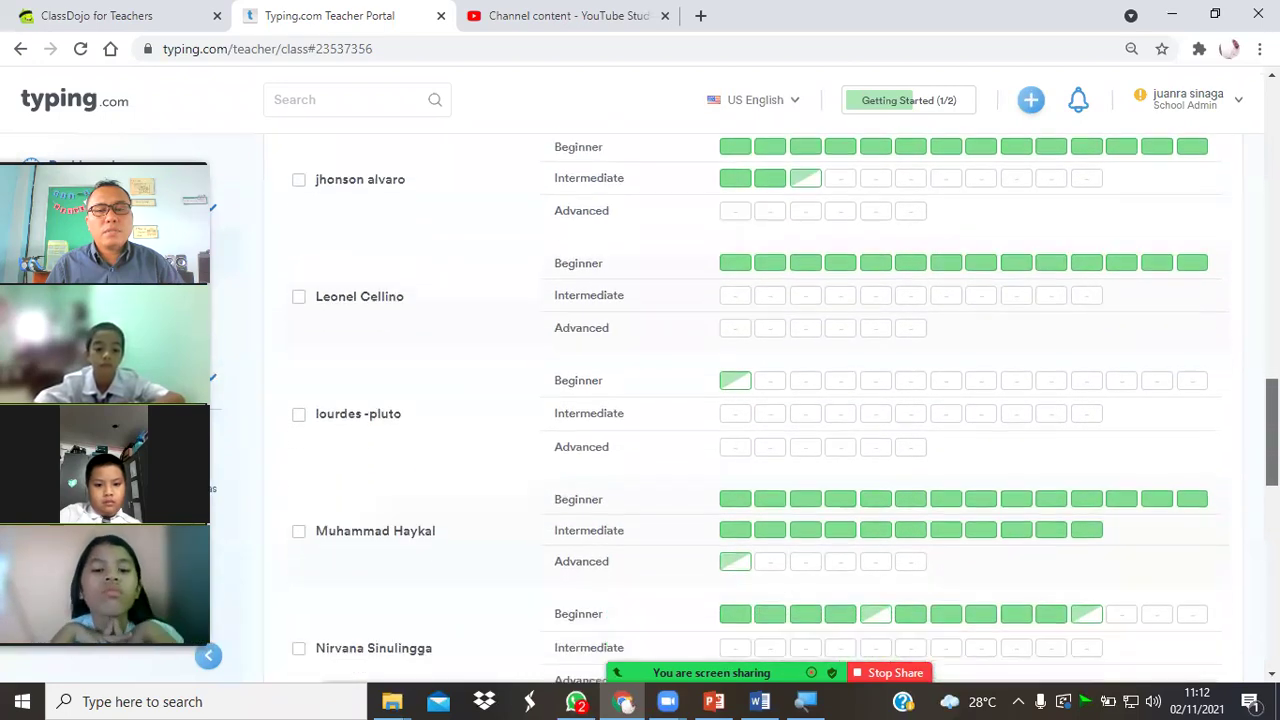
pyautogui.scroll(-1, 772, 400)
pyautogui.scroll(-1, 772, 400)
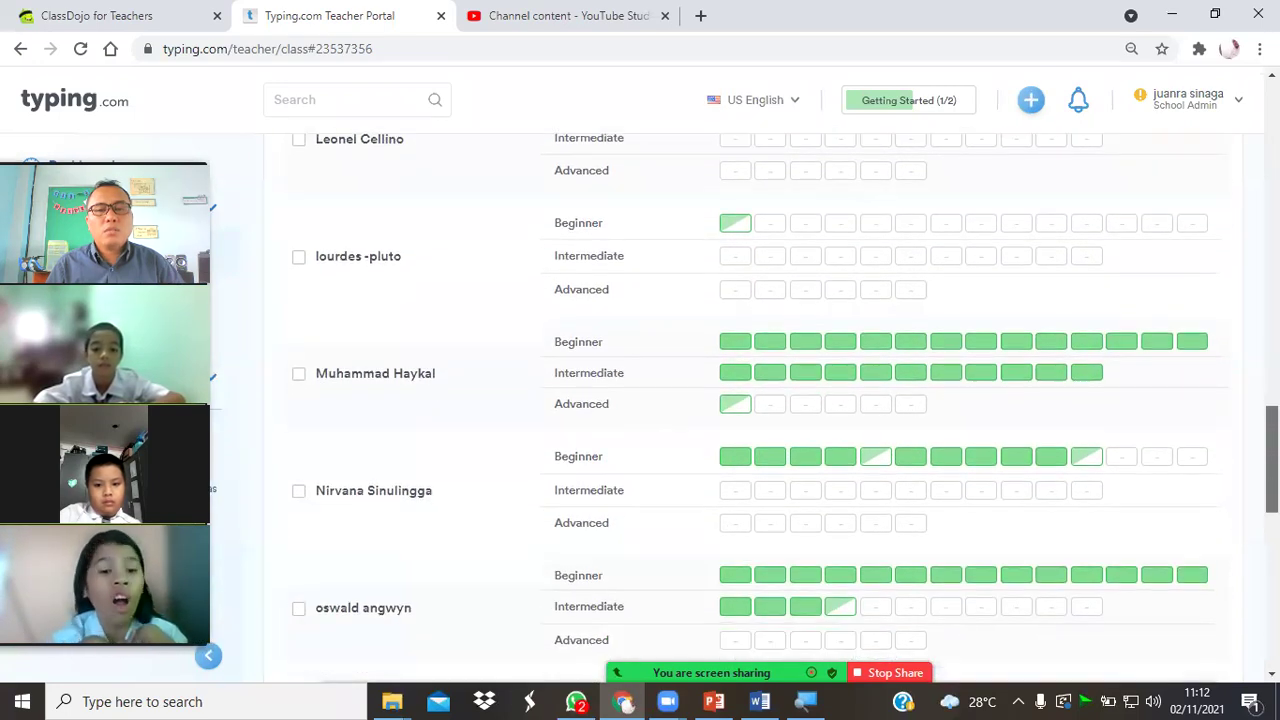
pyautogui.scroll(-1, 640, 400)
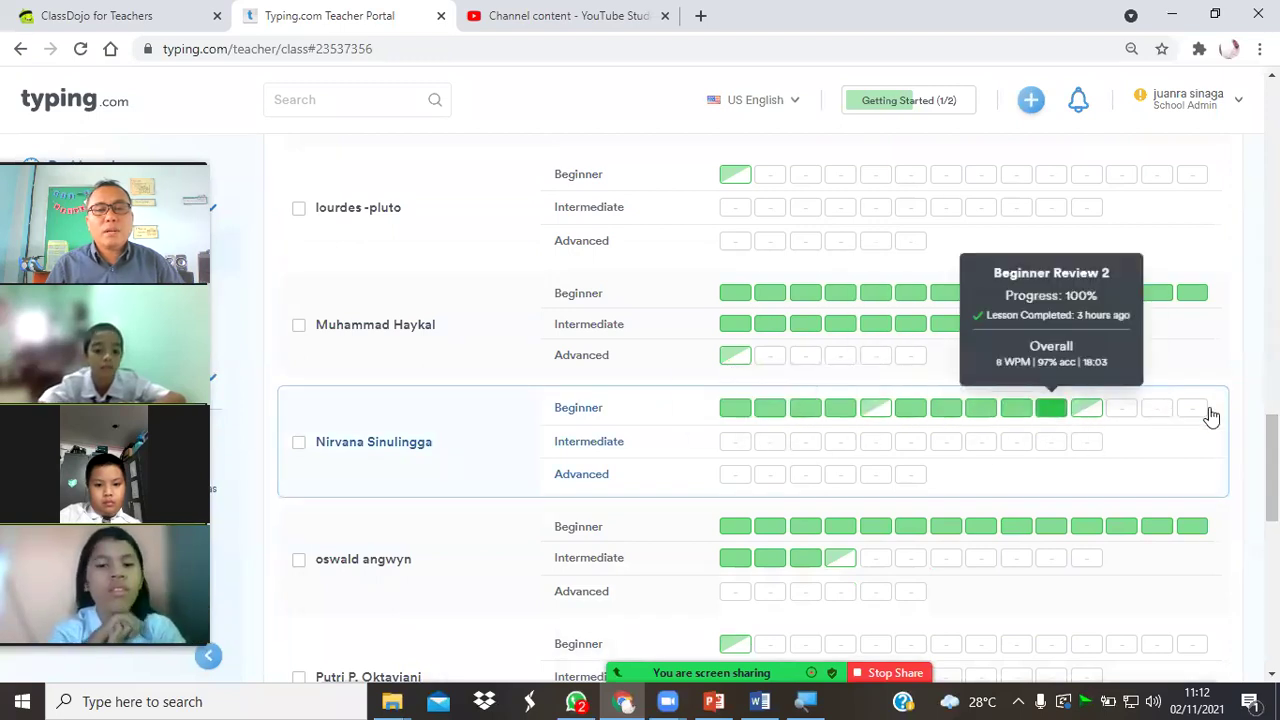
pyautogui.scroll(-2, 770, 420)
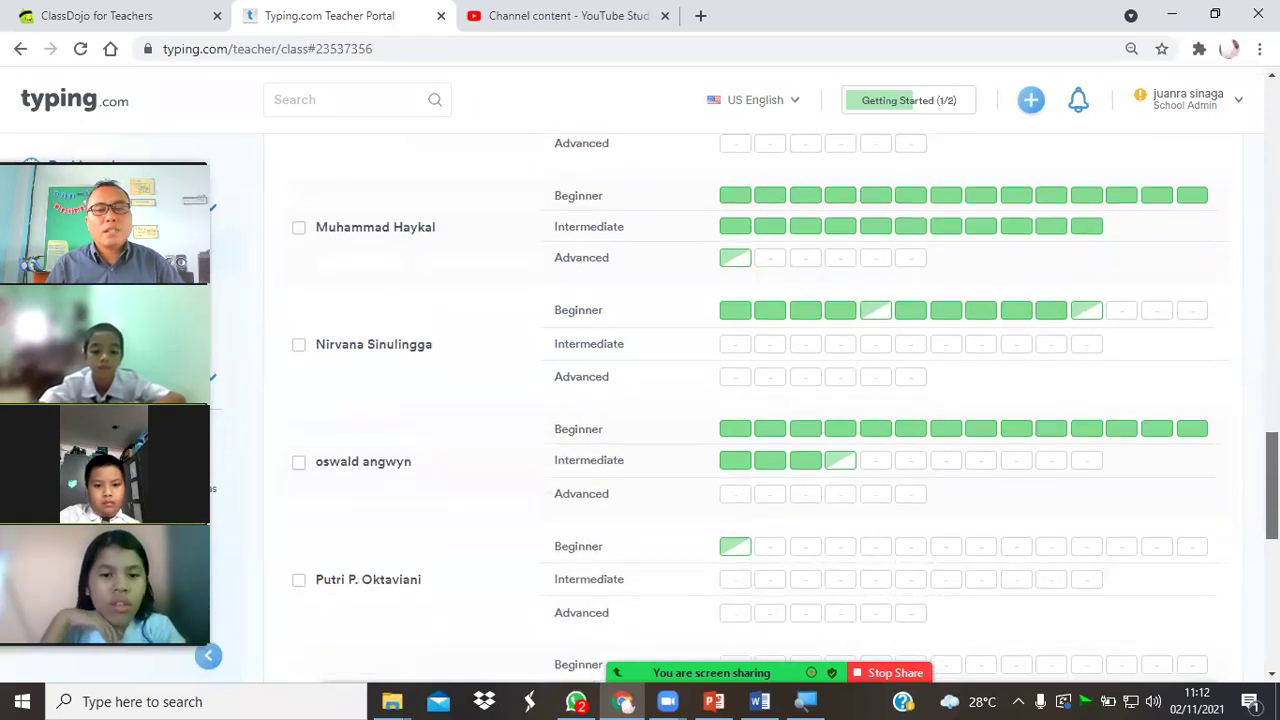
pyautogui.scroll(-1, 640, 400)
pyautogui.scroll(-1, 640, 400)
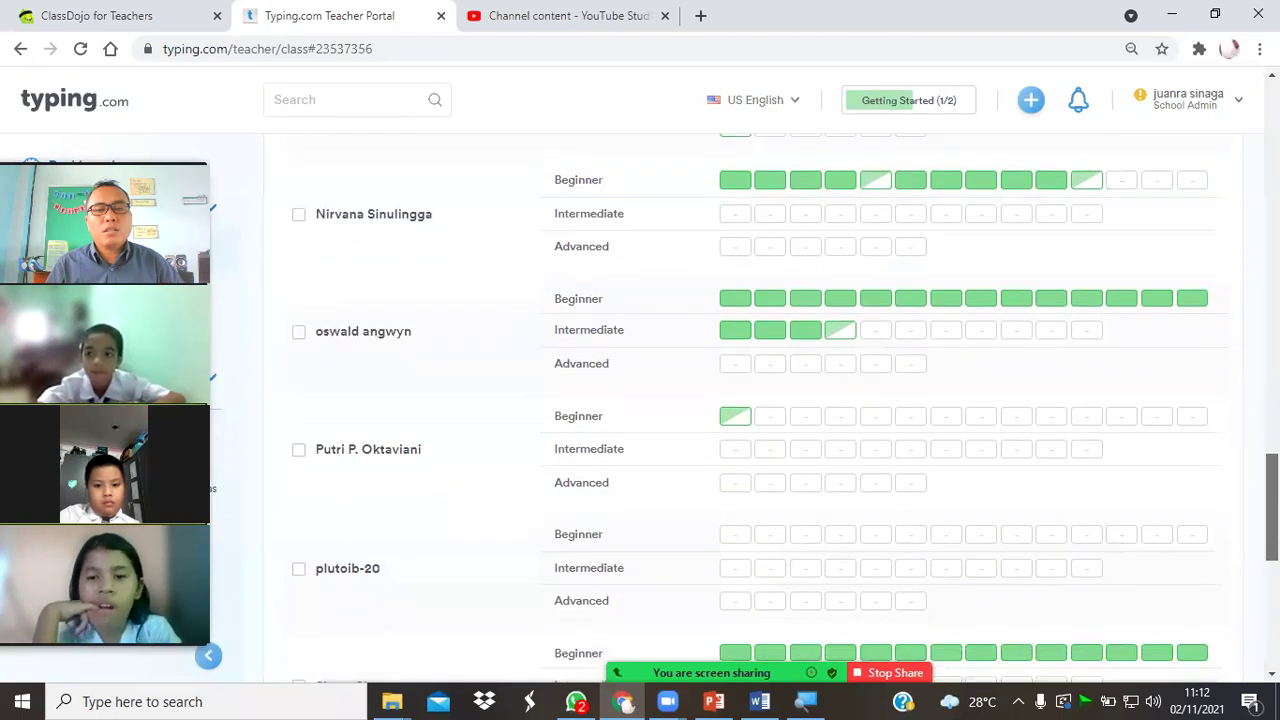
pyautogui.scroll(-1, 670, 407)
pyautogui.scroll(-1, 670, 407)
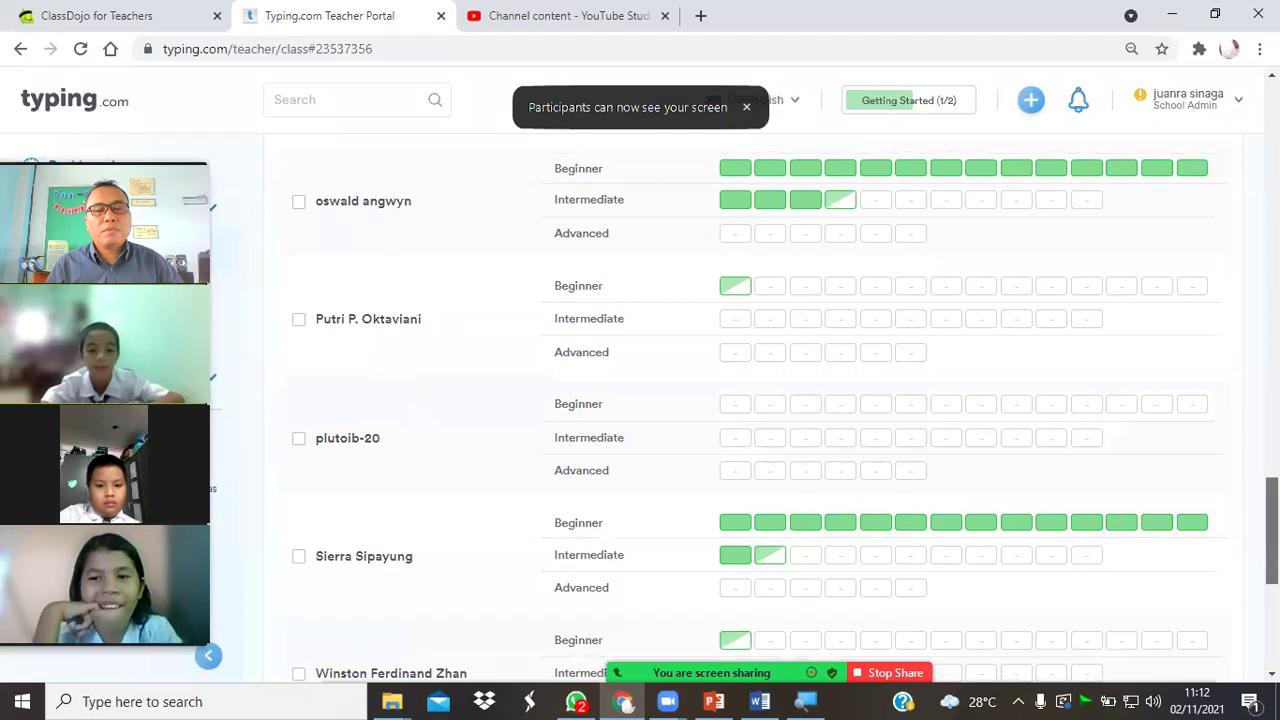
pyautogui.scroll(-2, 670, 407)
pyautogui.scroll(1, 670, 407)
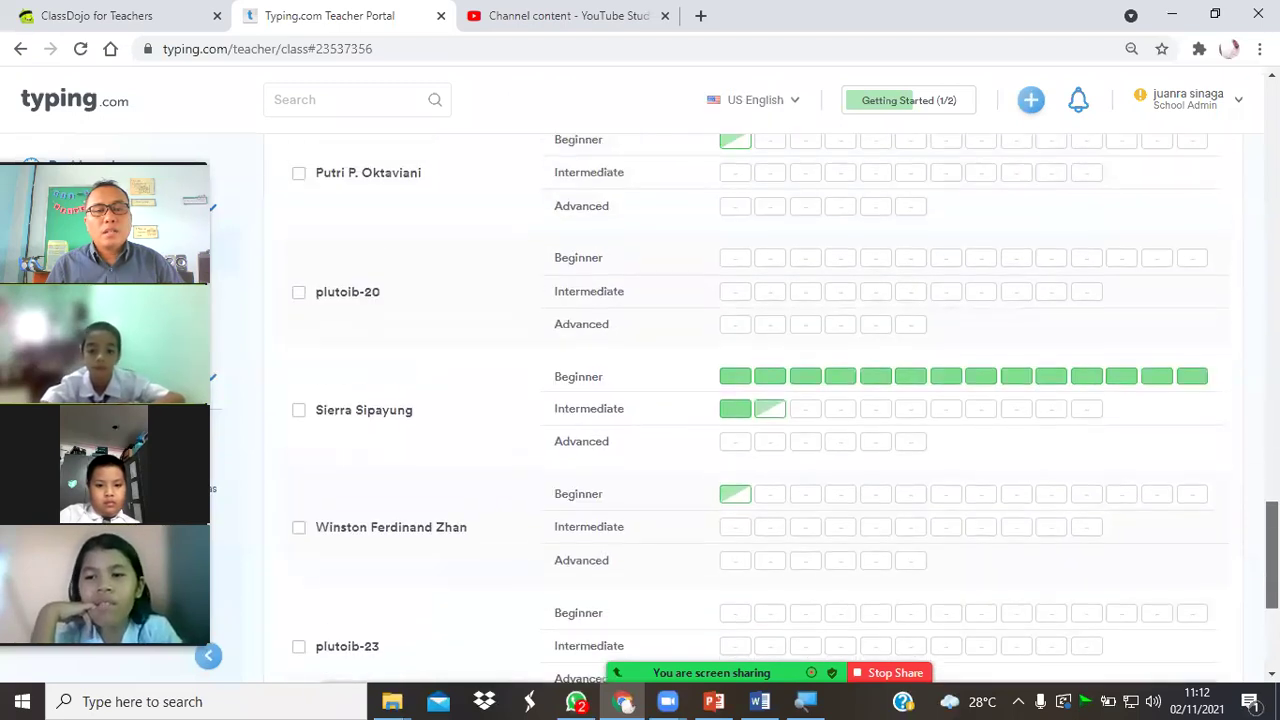
pyautogui.scroll(-3, 670, 407)
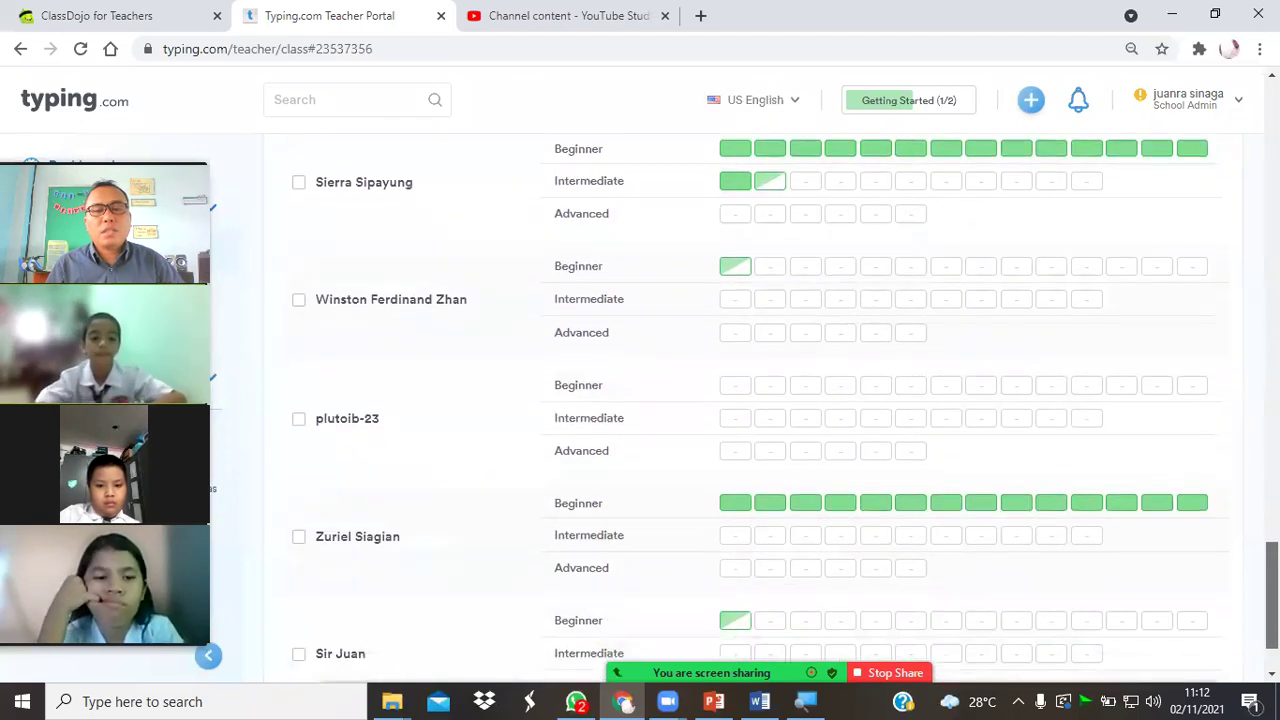
pyautogui.scroll(-1, 670, 407)
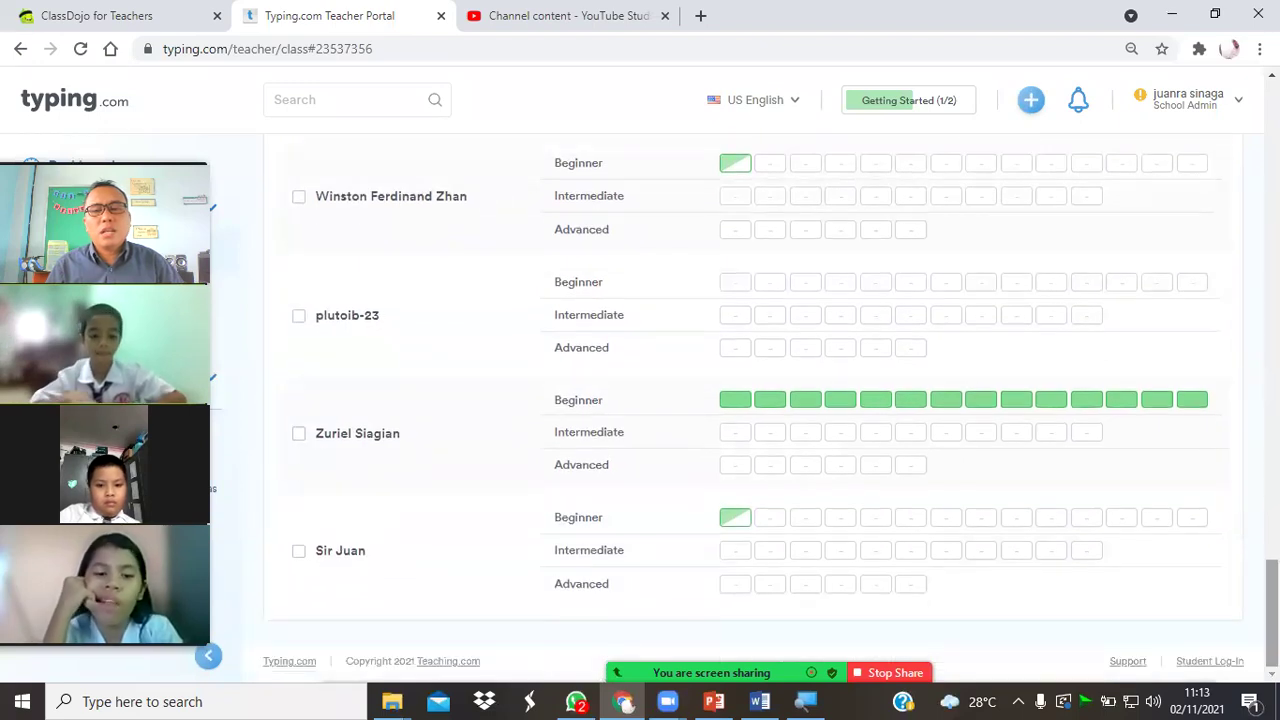
pyautogui.scroll(1, 670, 407)
pyautogui.scroll(-1, 670, 407)
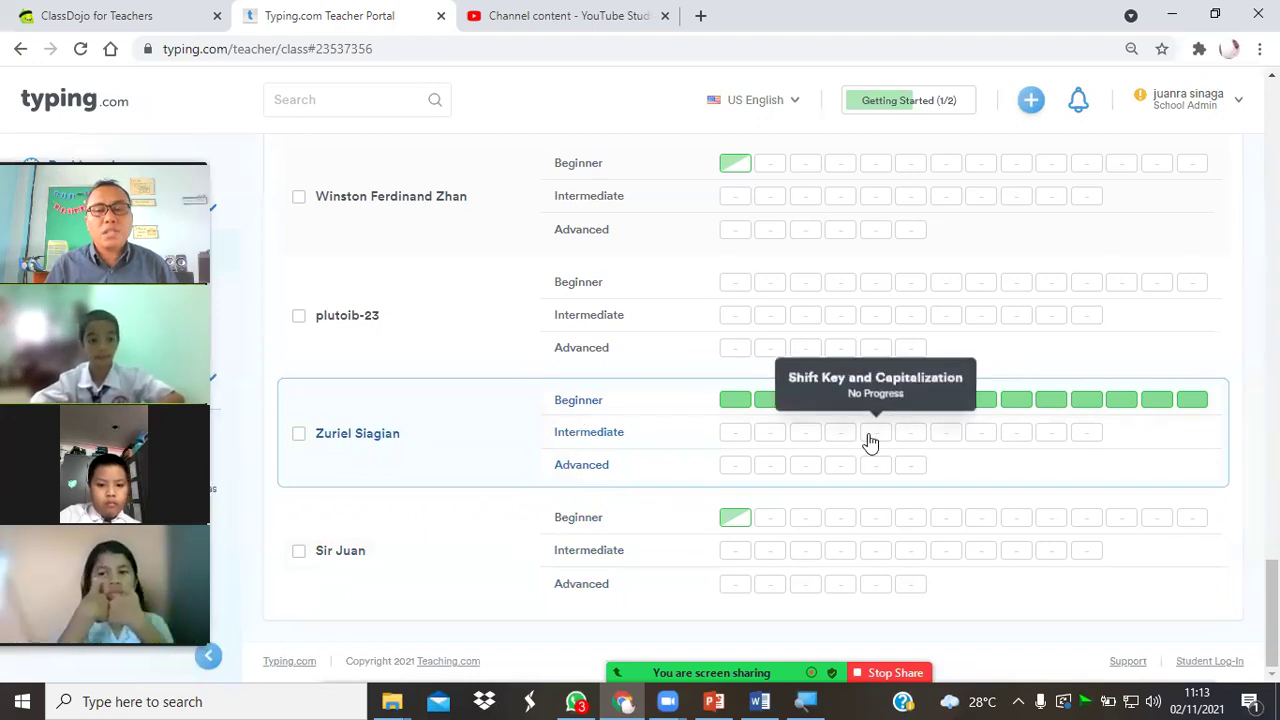
# - Scroll the Typing.com progress page back to the top and switch to the PowerPoint tables lesson
pyautogui.moveTo(1272, 610); pyautogui.dragTo(1272, 246)
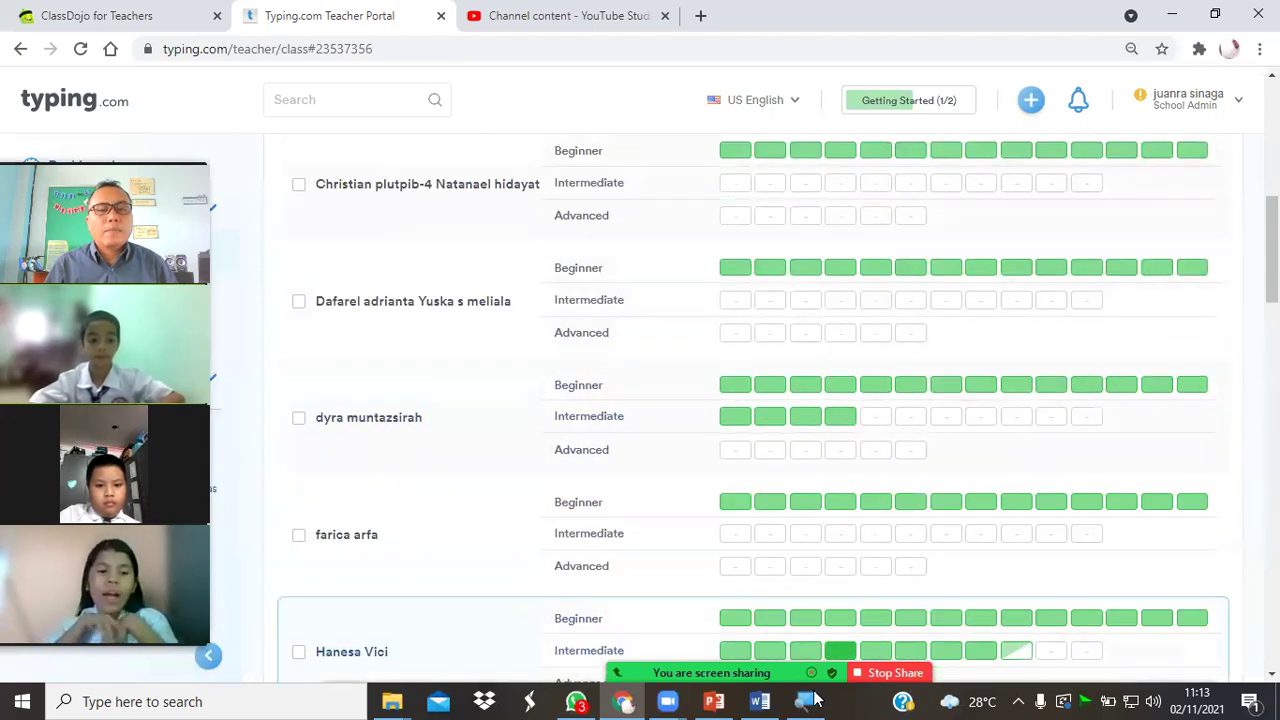
pyautogui.click(716, 701)
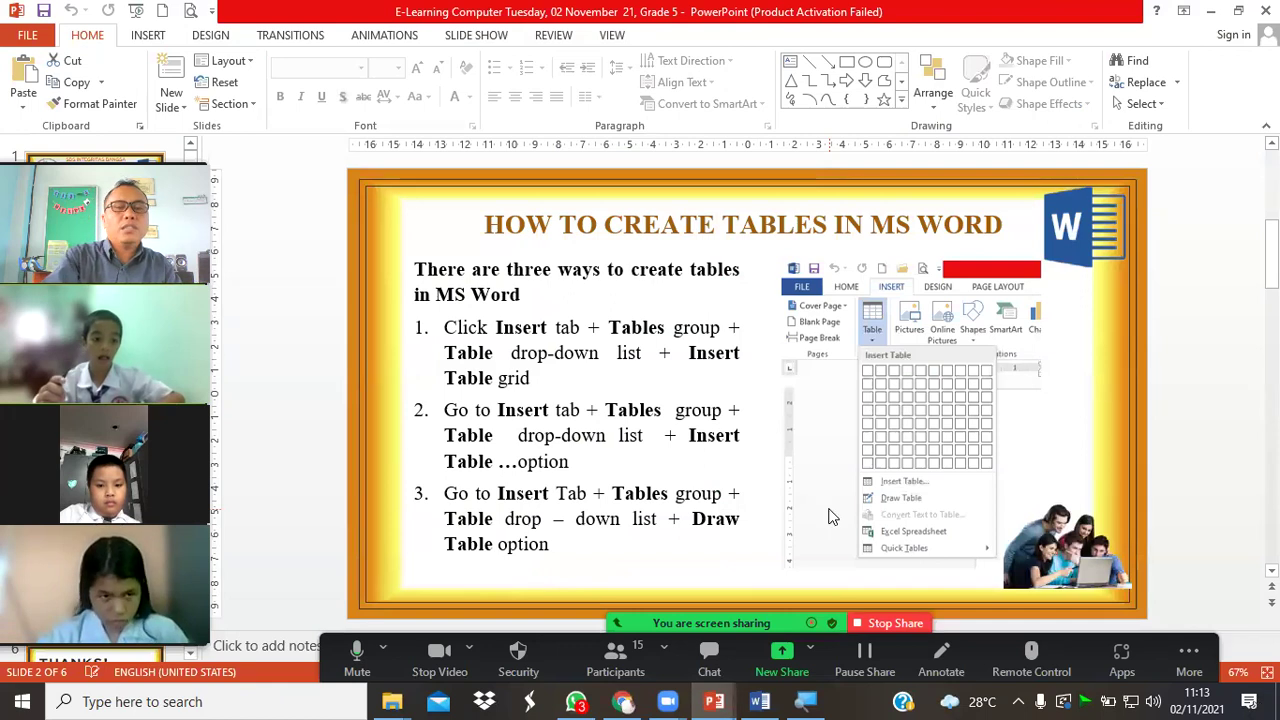
# - Start the slideshow, briefly try Presenter View, then restart from slide 1 and bring up its options menu
pyautogui.press('F5')
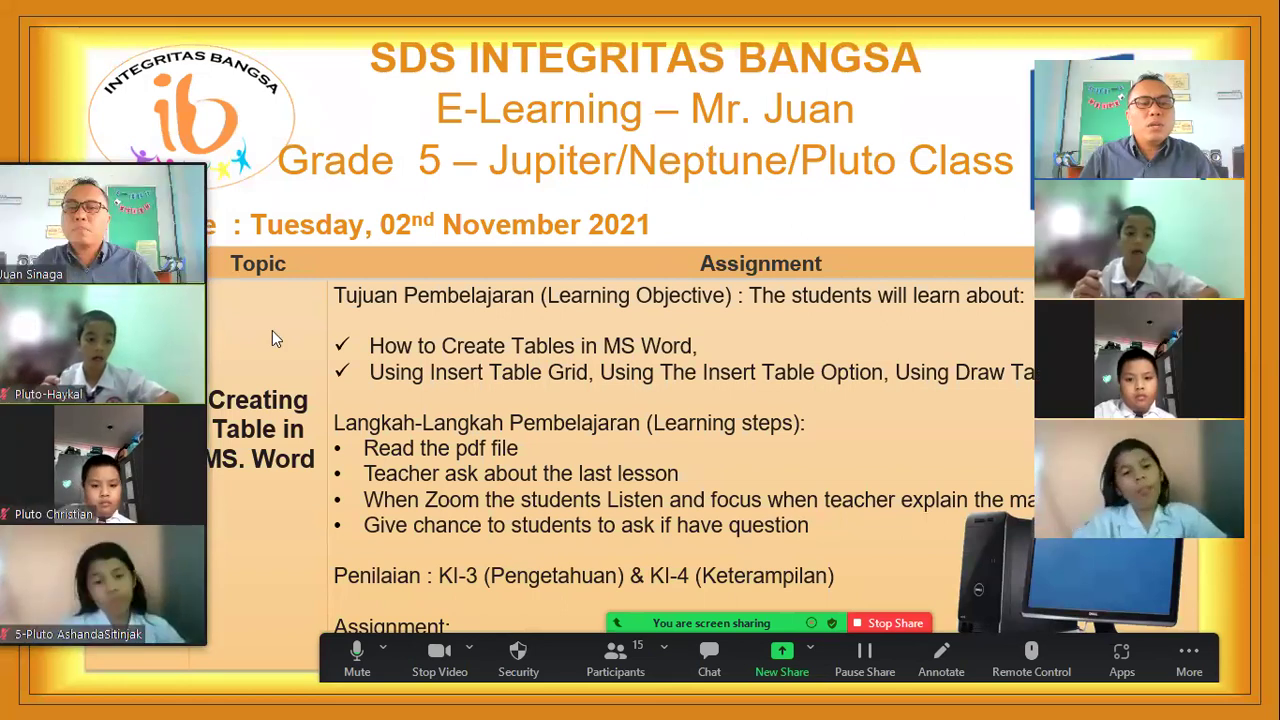
pyautogui.rightClick(241, 317)
pyautogui.click(345, 467)
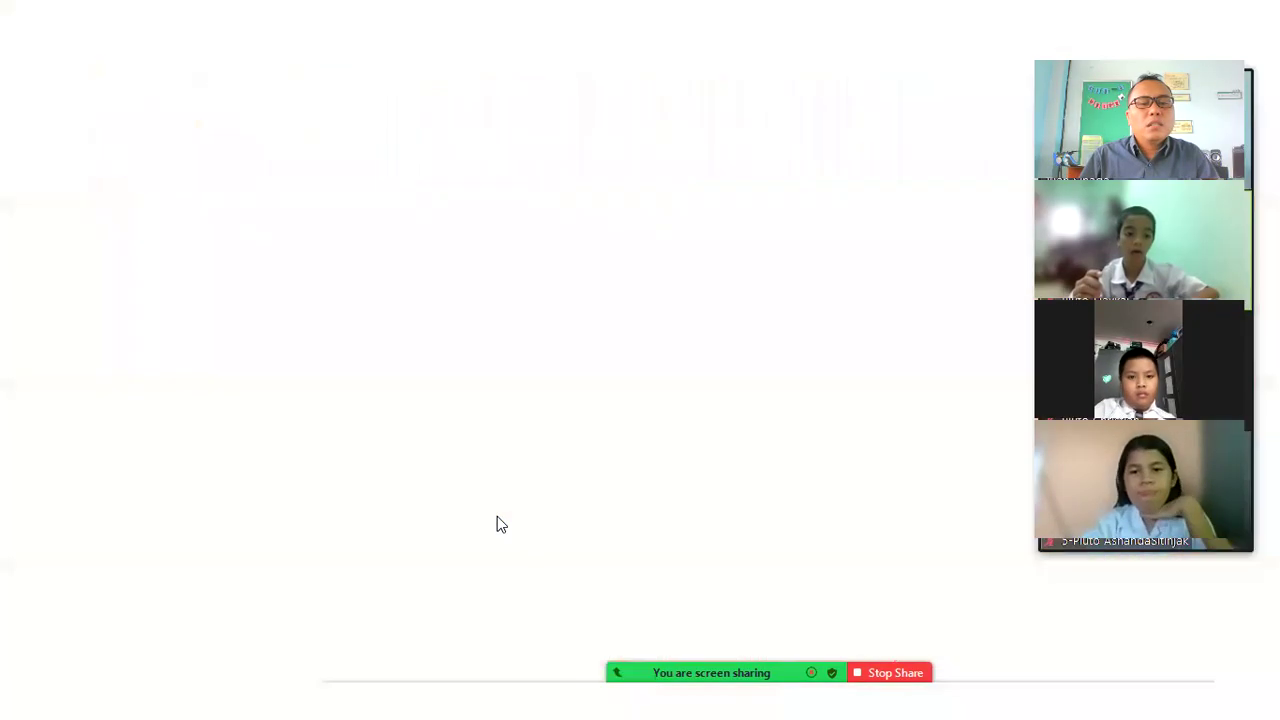
pyautogui.press('Escape')
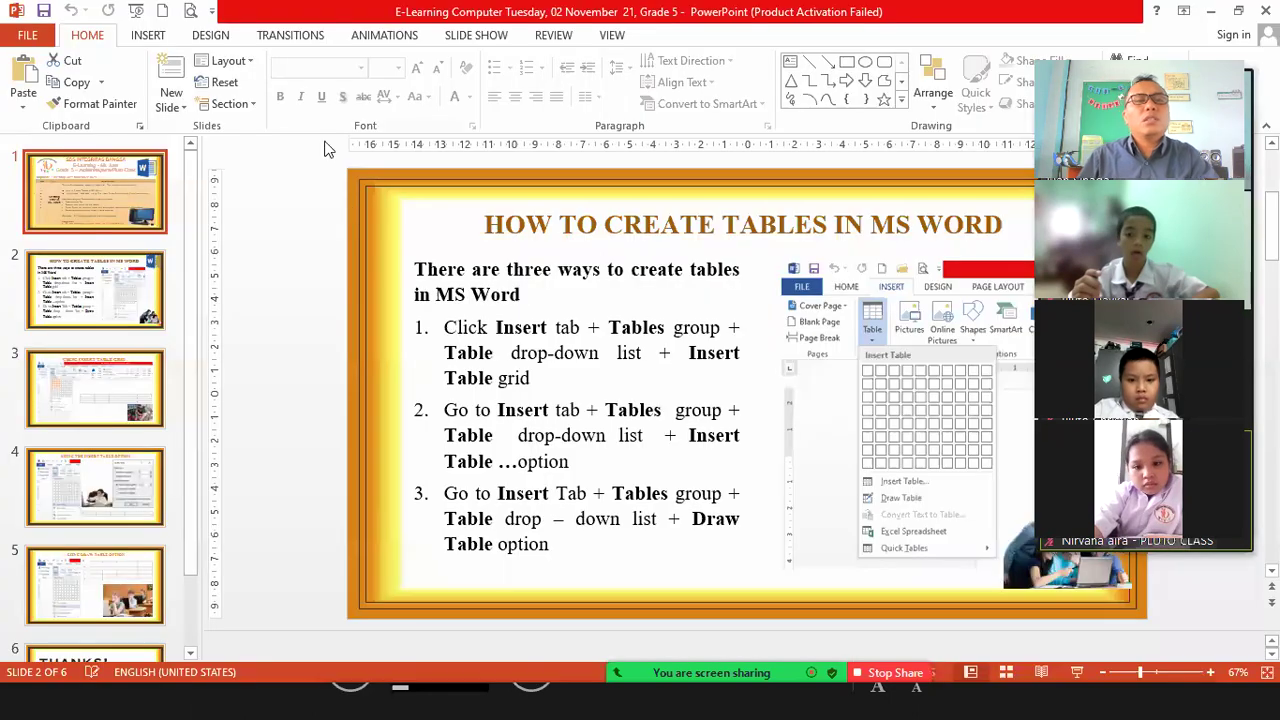
pyautogui.press('F5')
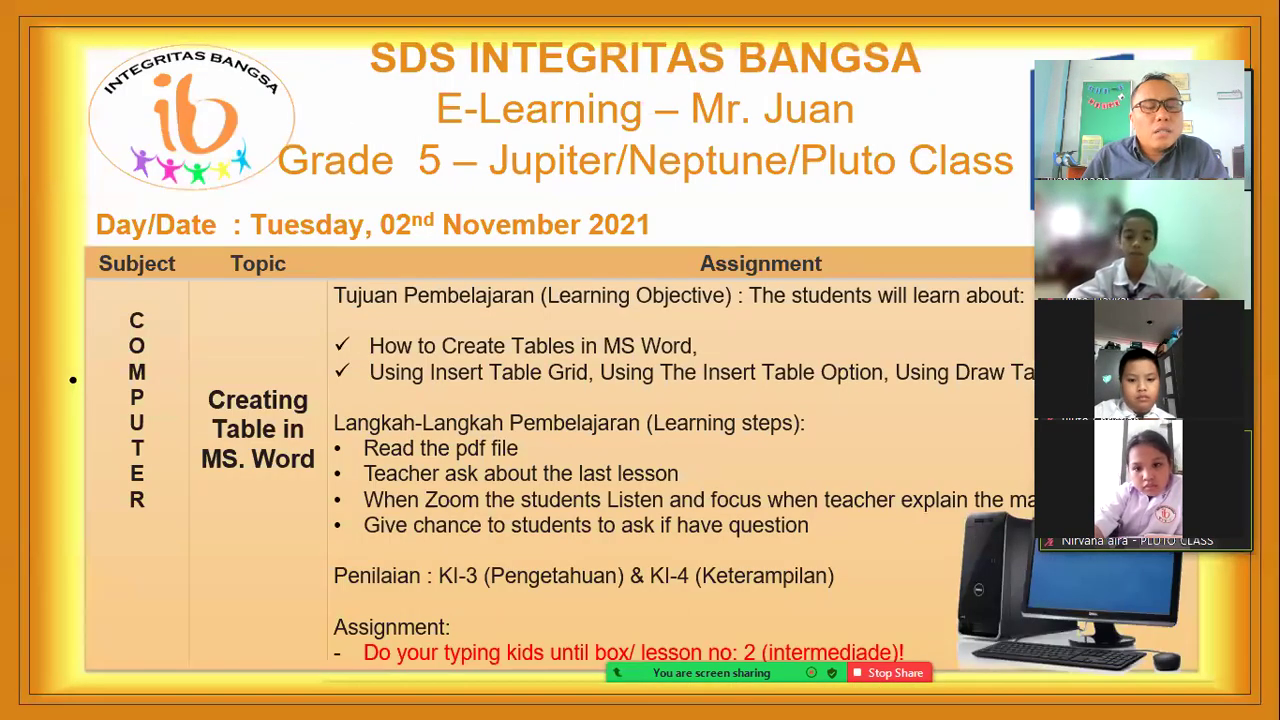
pyautogui.rightClick(289, 340)
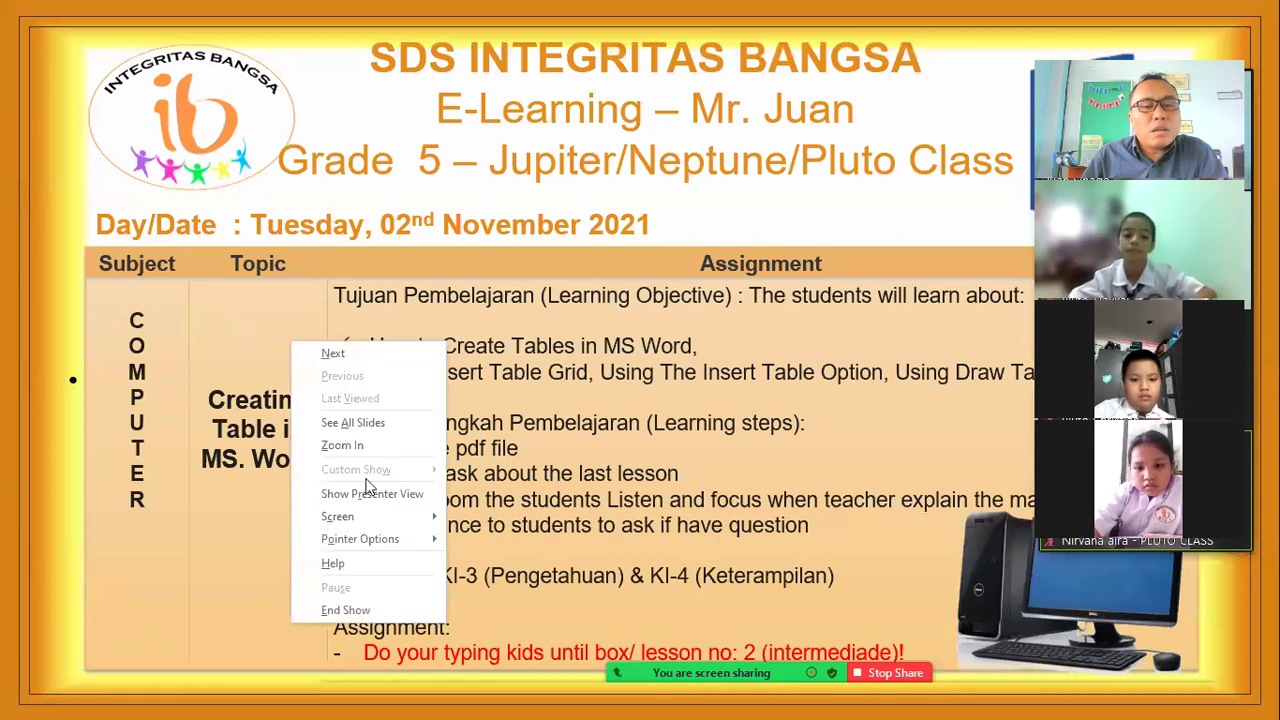
pyautogui.moveTo(360, 539)
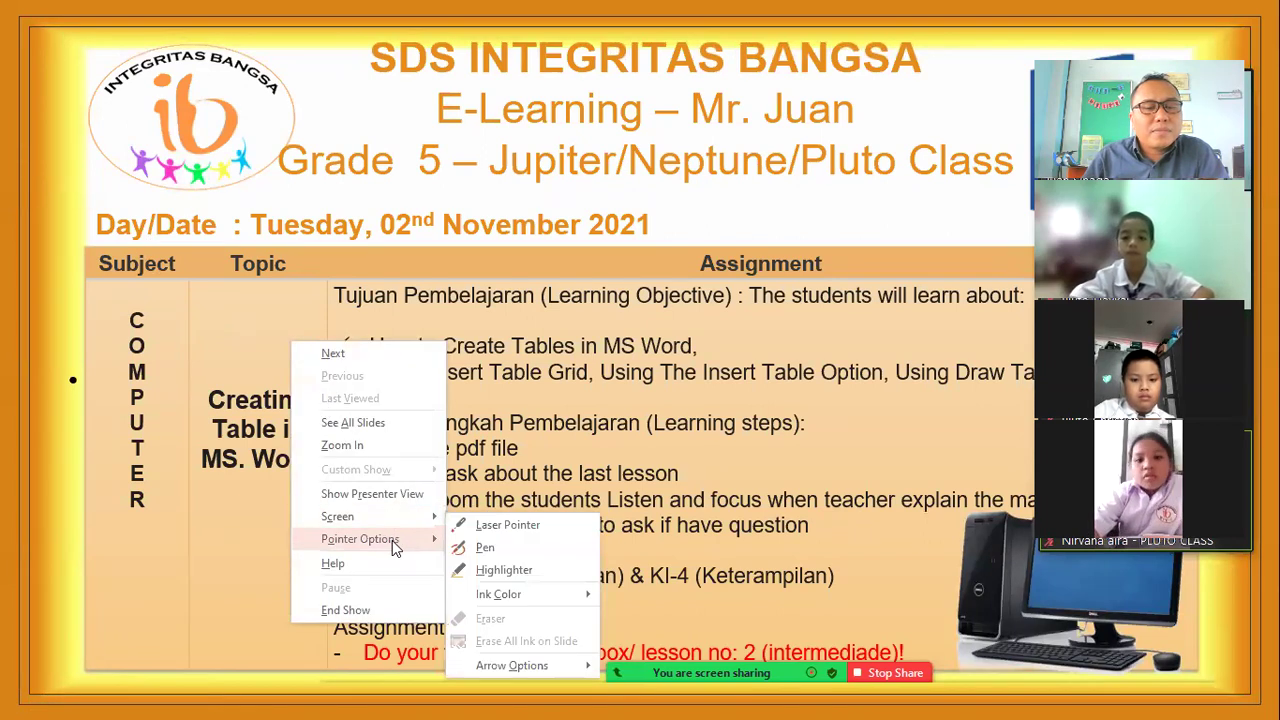
# - Choose the yellow highlighter and circle 'Creating Table in MS. Word' on the lesson-plan slide
pyautogui.click(506, 568)
pyautogui.moveTo(326, 348); pyautogui.dragTo(296, 345)
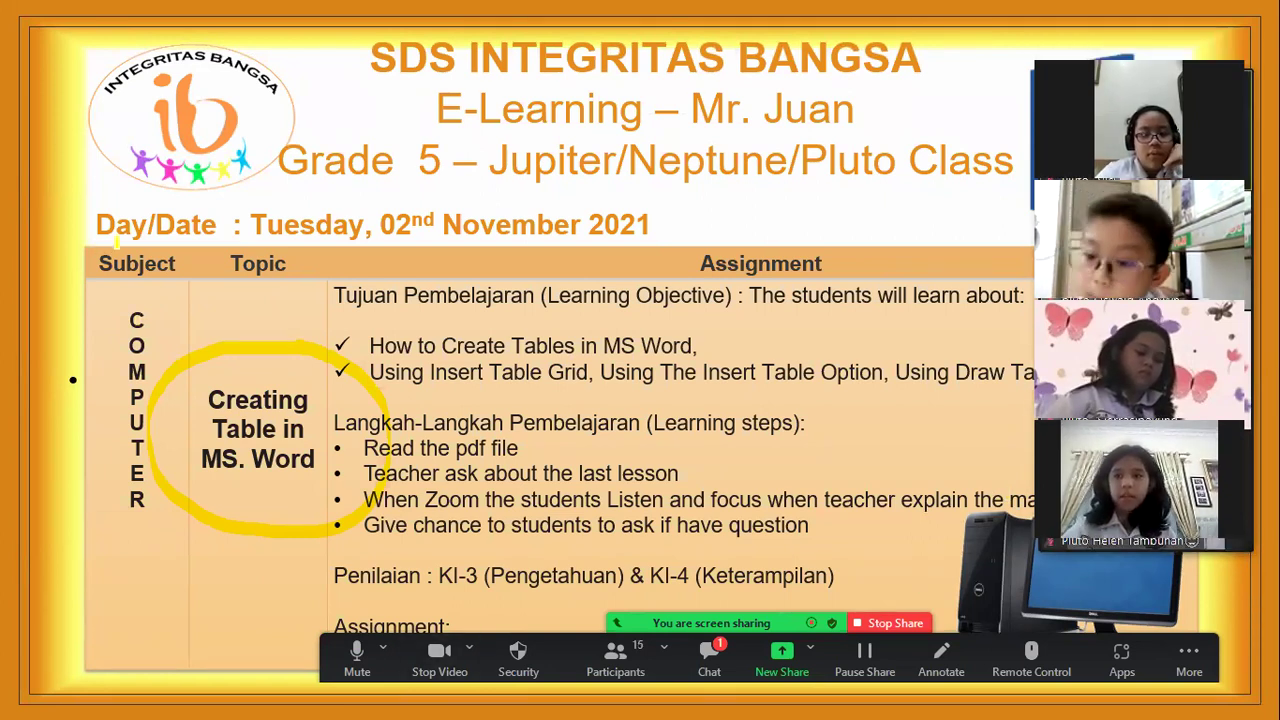
pyautogui.moveTo(768, 640)
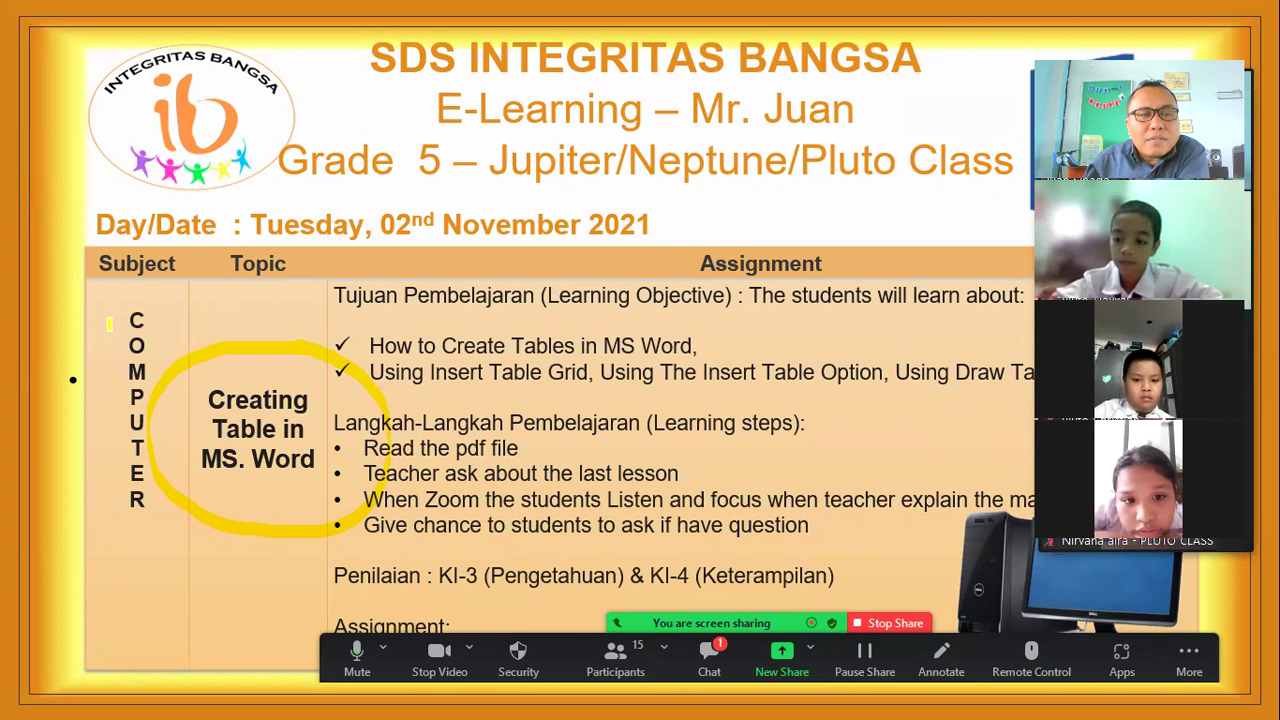
# - Return to the lesson-plan slide and draw yellow lines down its Topic and Assignment columns
pyautogui.press('Right')
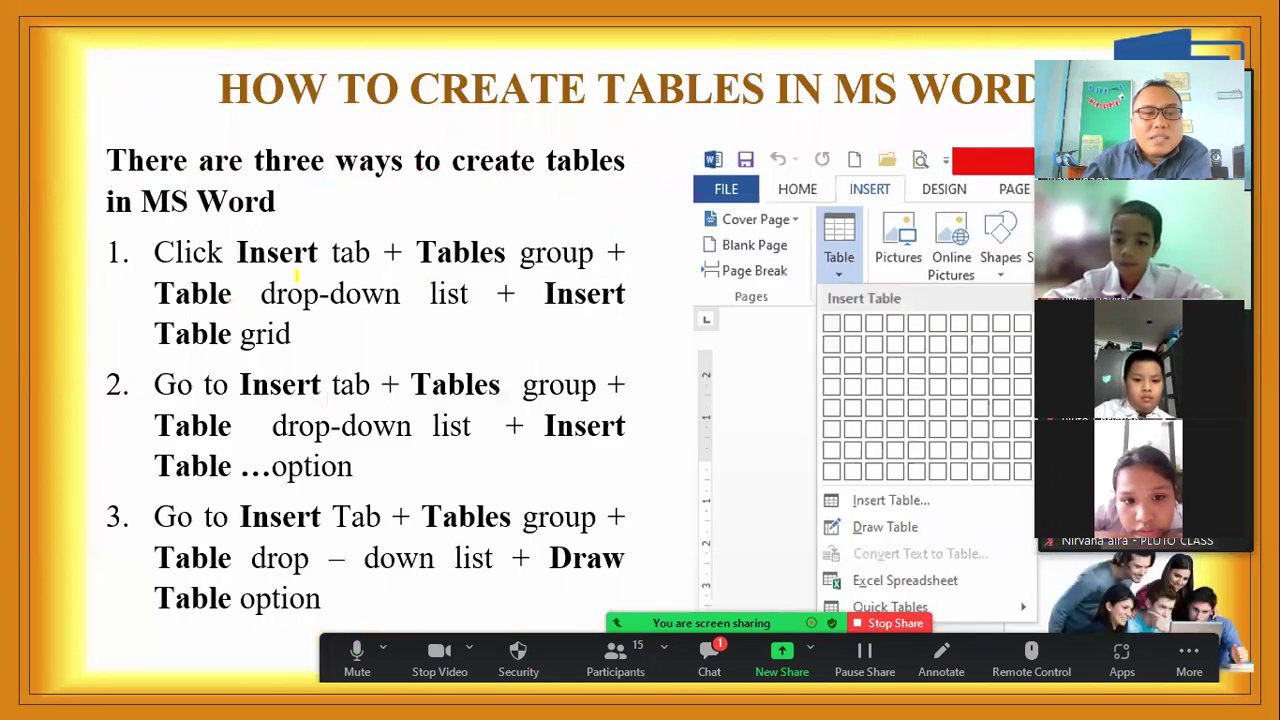
pyautogui.press('Left')
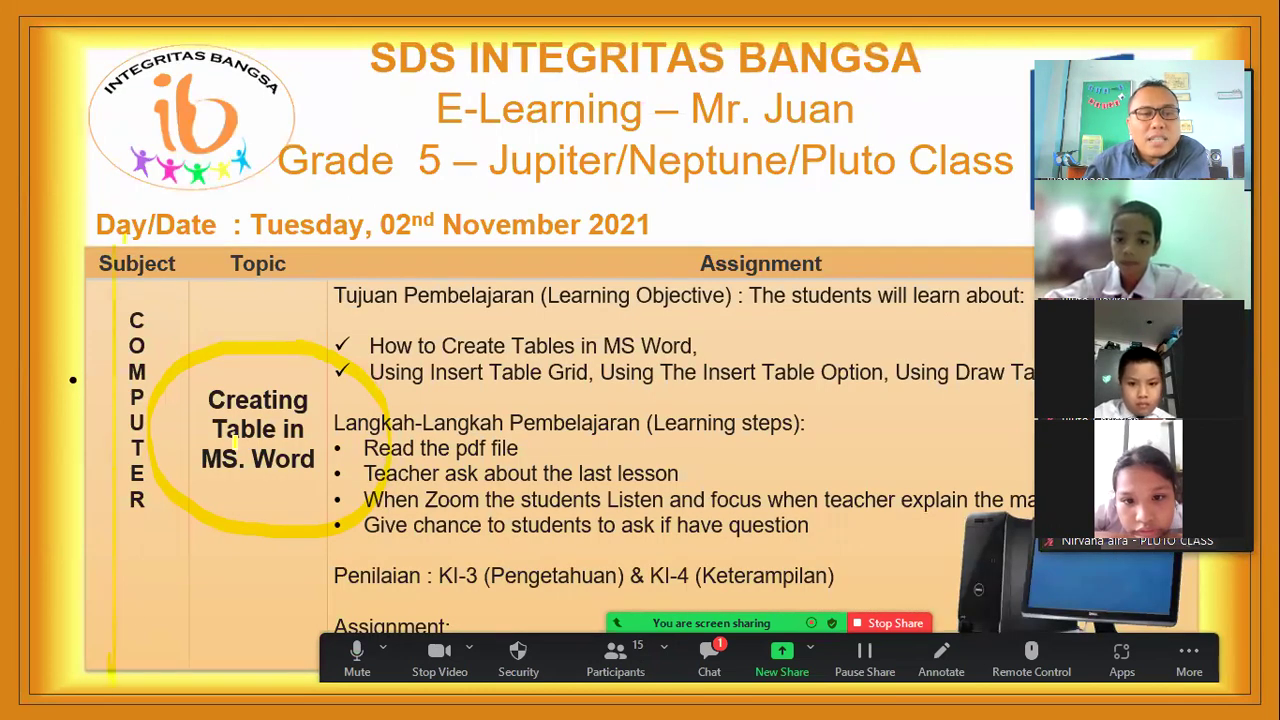
pyautogui.moveTo(261, 264); pyautogui.dragTo(248, 556)
pyautogui.moveTo(746, 236); pyautogui.dragTo(742, 560)
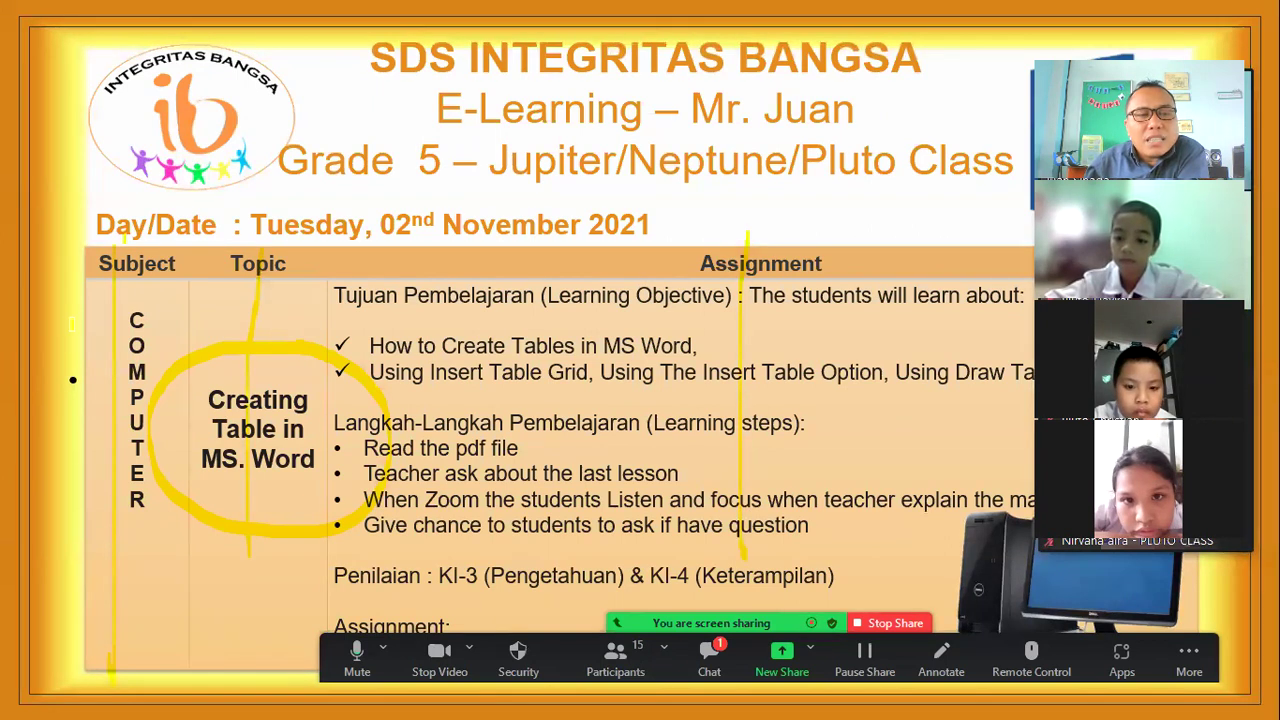
# - Draw yellow lines across the table rows, loop ink around the table, and open Zoom chat
pyautogui.moveTo(84, 256); pyautogui.dragTo(282, 254)
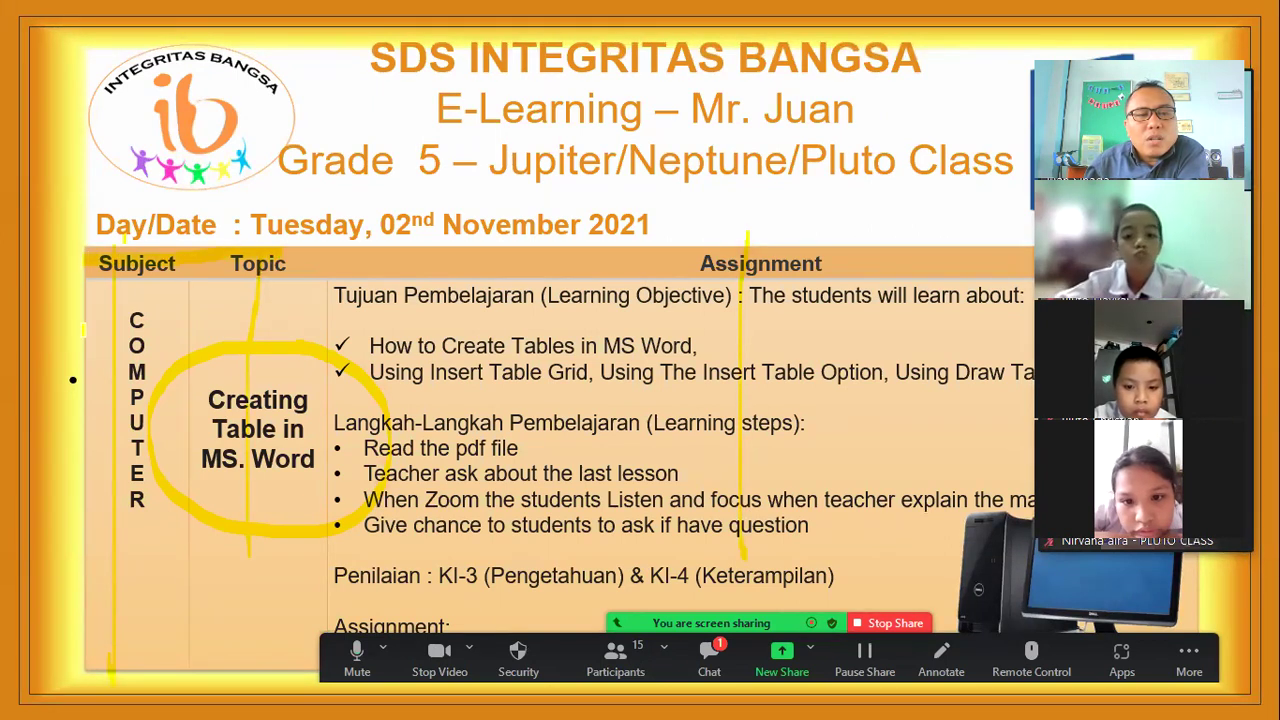
pyautogui.moveTo(84, 334); pyautogui.dragTo(242, 336)
pyautogui.moveTo(467, 195)
pyautogui.mouseDown()
pyautogui.moveTo(98, 575)
pyautogui.moveTo(316, 680)
pyautogui.moveTo(460, 225)
pyautogui.mouseUp()
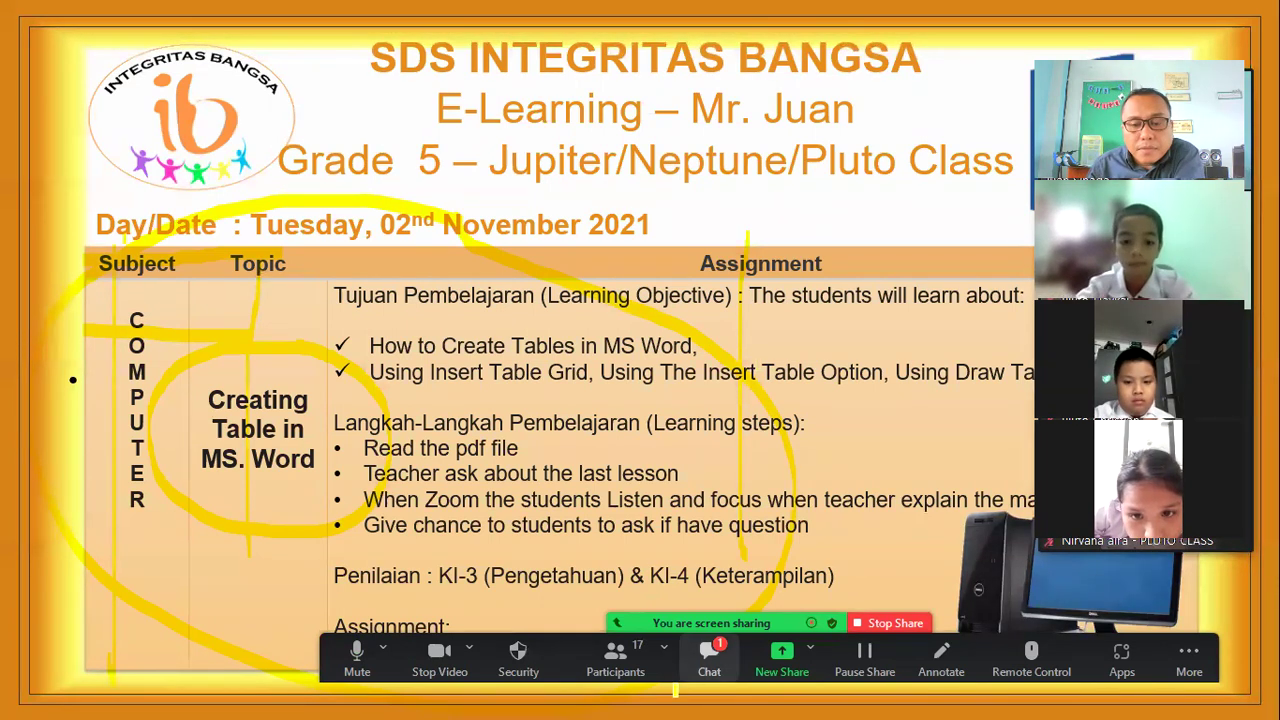
pyautogui.click(709, 658)
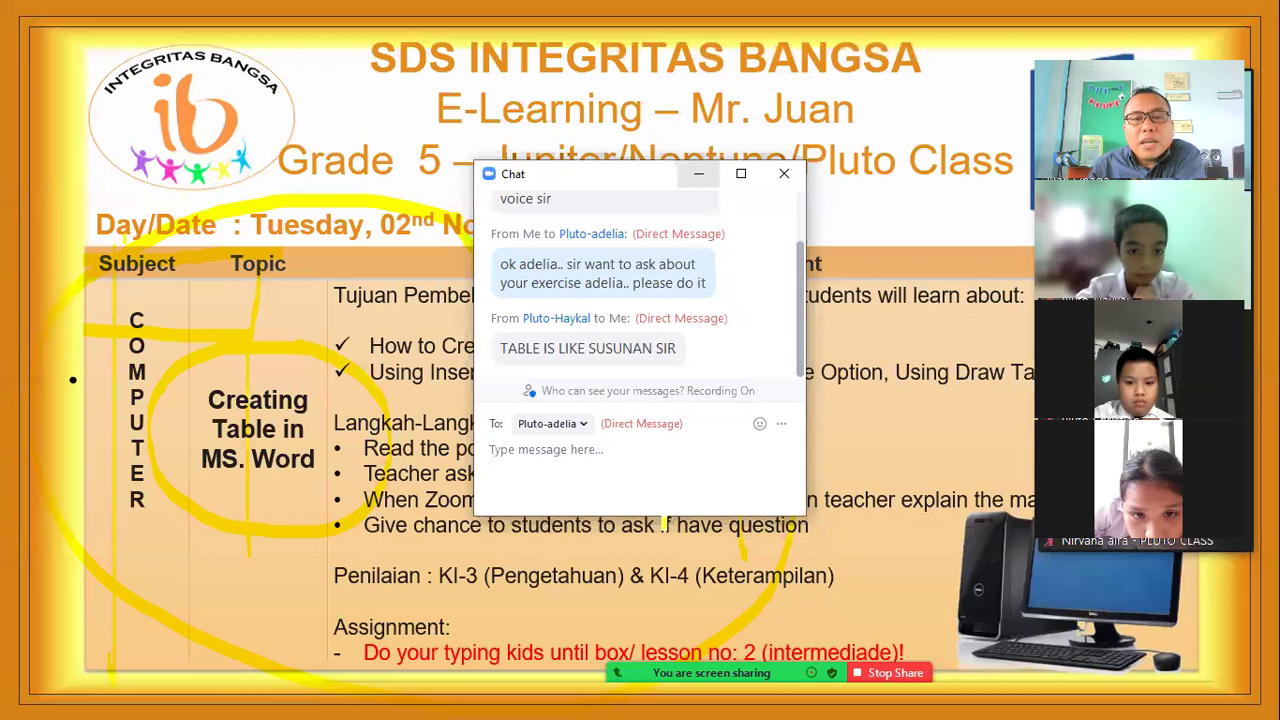
# - Minimize the Zoom chat window showing the student's message to reveal the marked slide
pyautogui.click(698, 174)
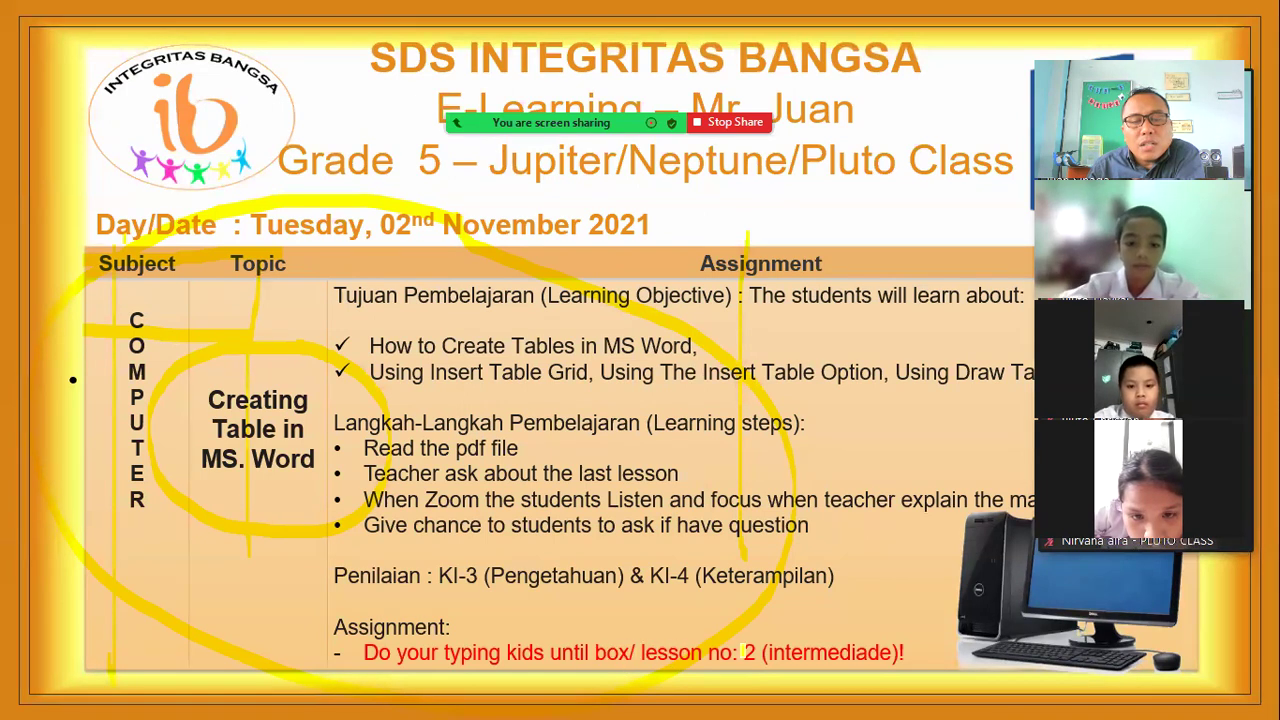
# - Circle 'no: 2' in the assignment line, underline the rest, and advance to the tables slide
pyautogui.moveTo(695, 642)
pyautogui.mouseDown()
pyautogui.moveTo(775, 655)
pyautogui.moveTo(695, 635)
pyautogui.moveTo(735, 615)
pyautogui.mouseUp()
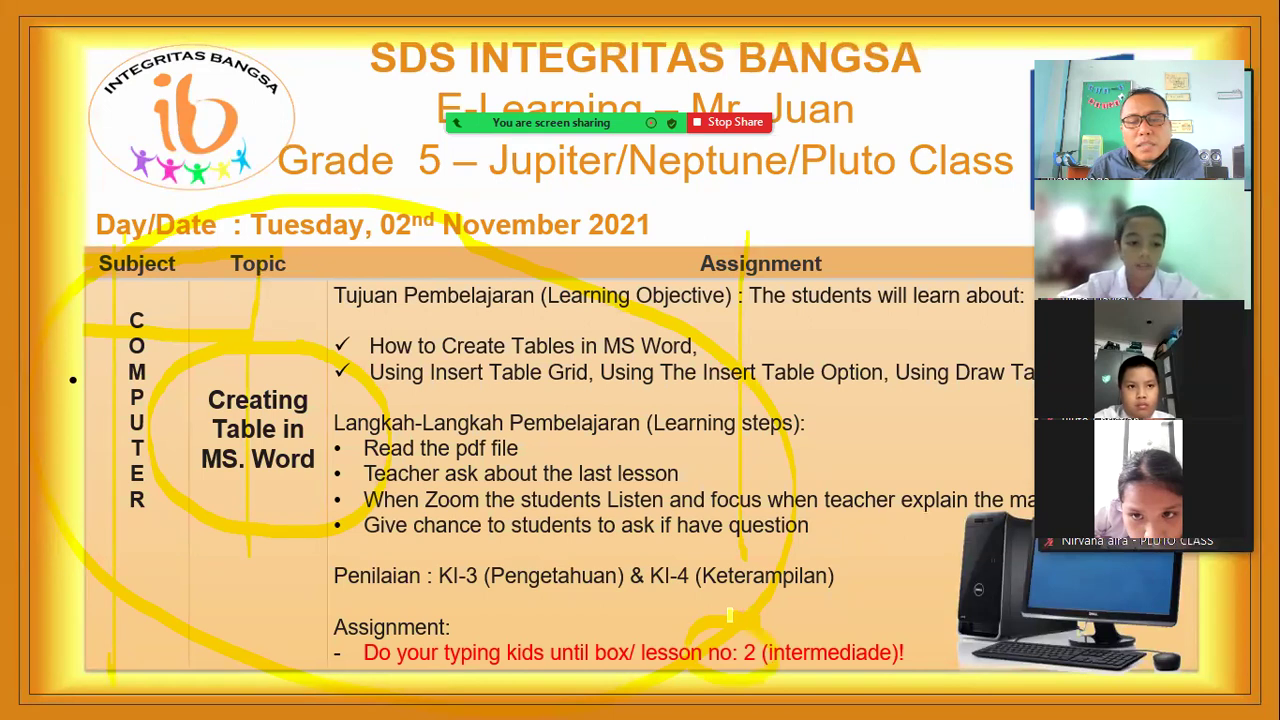
pyautogui.moveTo(818, 632)
pyautogui.mouseDown()
pyautogui.moveTo(848, 672)
pyautogui.moveTo(851, 633)
pyautogui.mouseUp()
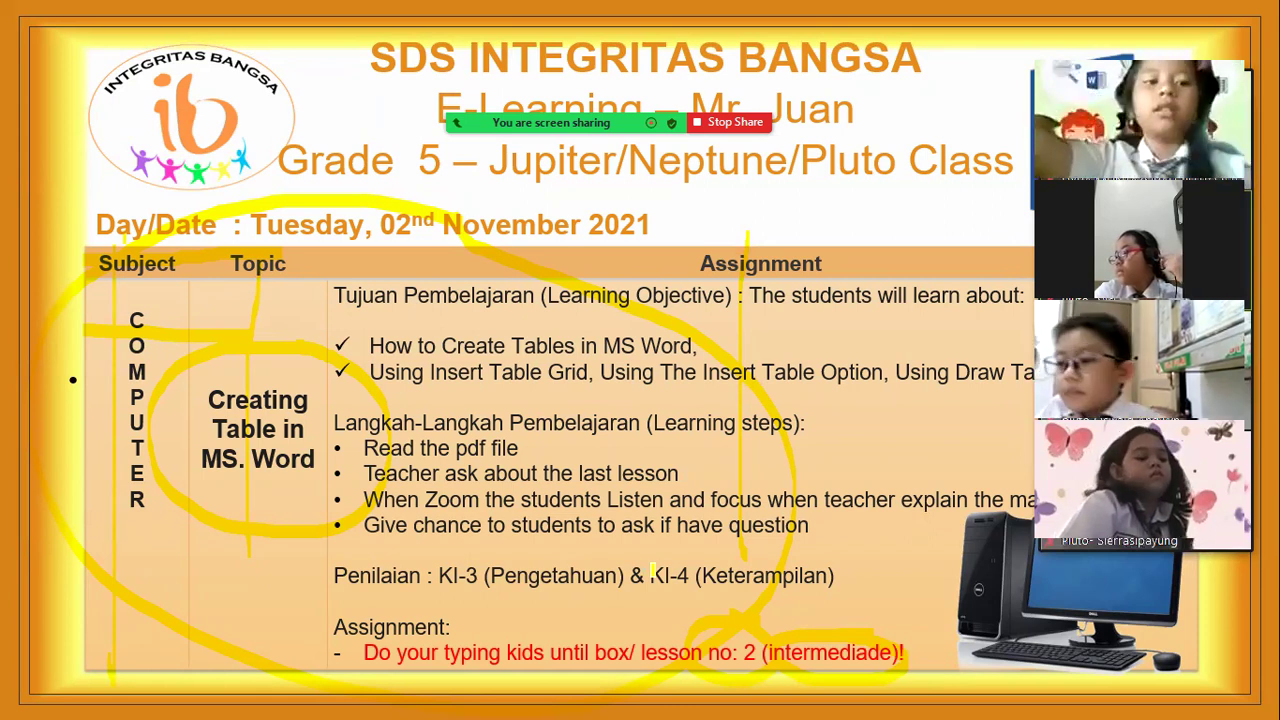
pyautogui.press('Right')
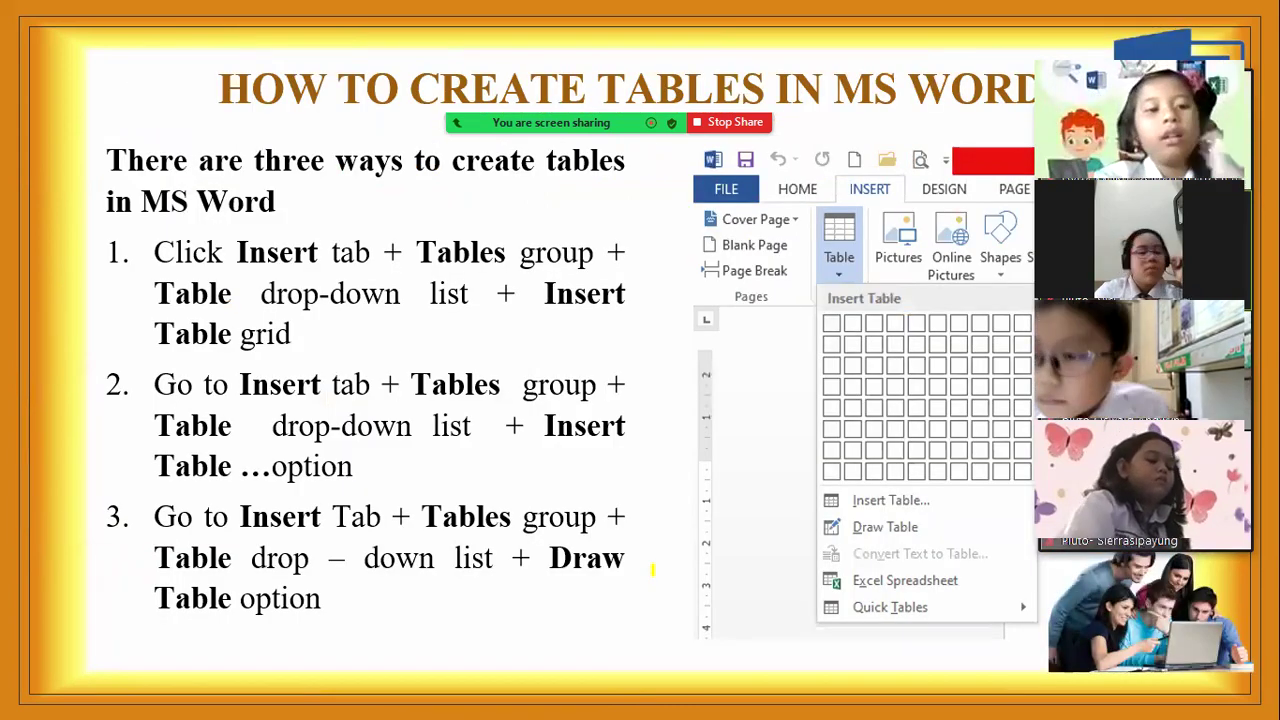
# - Circle 'There are three ways', mark step 1's Insert, Tables and Table grid terms, and circle the pictured grid
pyautogui.moveTo(265, 120)
pyautogui.mouseDown()
pyautogui.moveTo(128, 186)
pyautogui.moveTo(400, 175)
pyautogui.moveTo(266, 116)
pyautogui.moveTo(165, 140)
pyautogui.mouseUp()
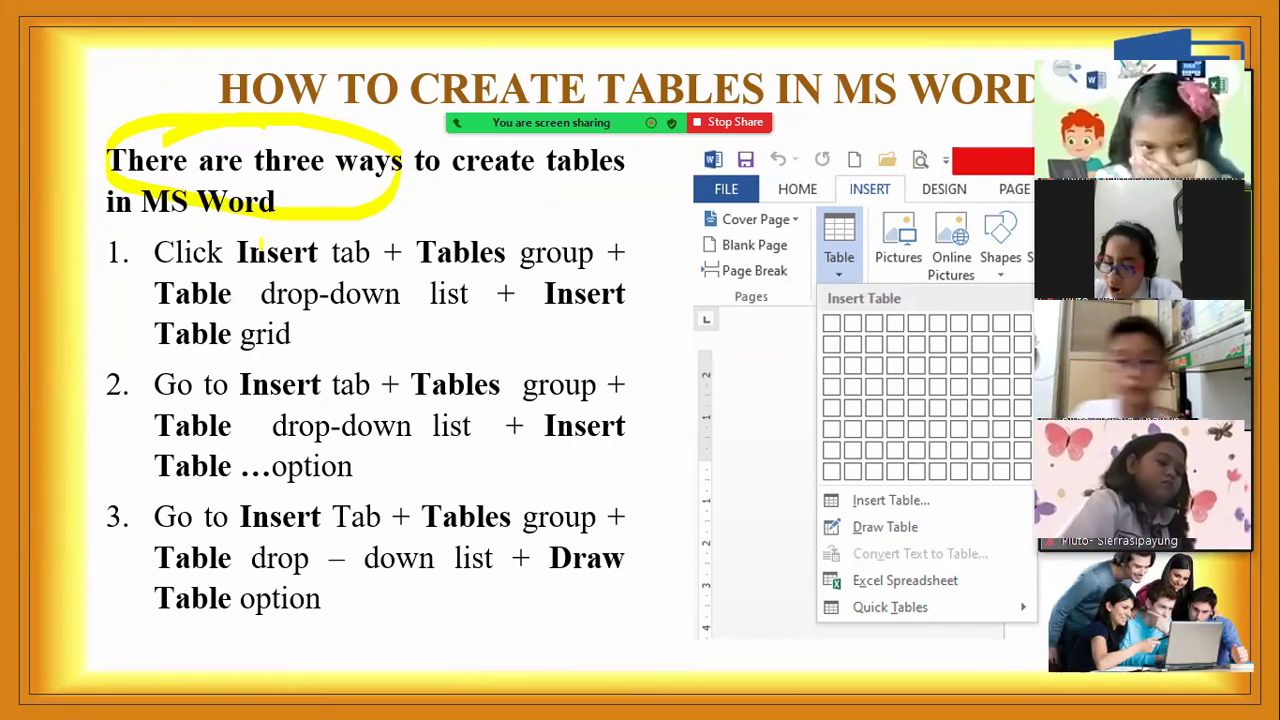
pyautogui.moveTo(150, 232)
pyautogui.mouseDown()
pyautogui.moveTo(120, 298)
pyautogui.moveTo(338, 270)
pyautogui.mouseUp()
pyautogui.moveTo(426, 272); pyautogui.dragTo(546, 272)
pyautogui.moveTo(152, 306); pyautogui.dragTo(410, 310)
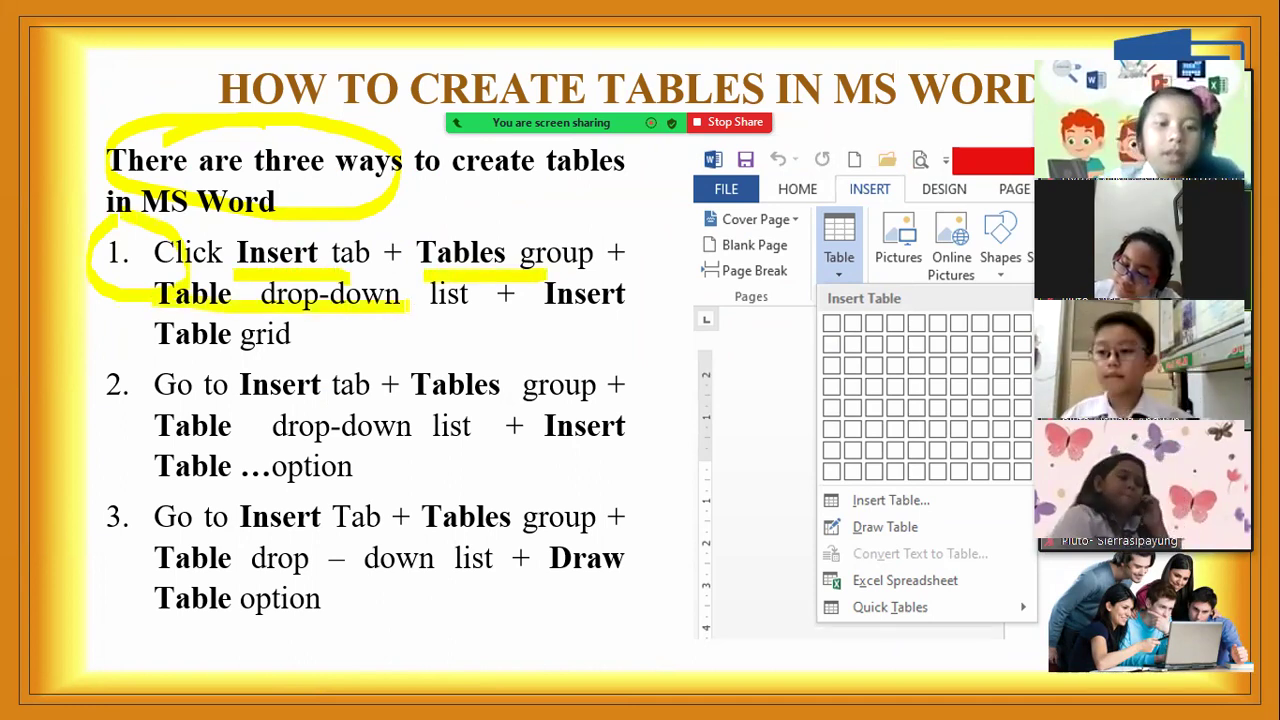
pyautogui.moveTo(540, 322)
pyautogui.mouseDown()
pyautogui.moveTo(645, 300)
pyautogui.moveTo(505, 335)
pyautogui.mouseUp()
pyautogui.moveTo(342, 320)
pyautogui.mouseDown()
pyautogui.moveTo(152, 312)
pyautogui.moveTo(320, 340)
pyautogui.mouseUp()
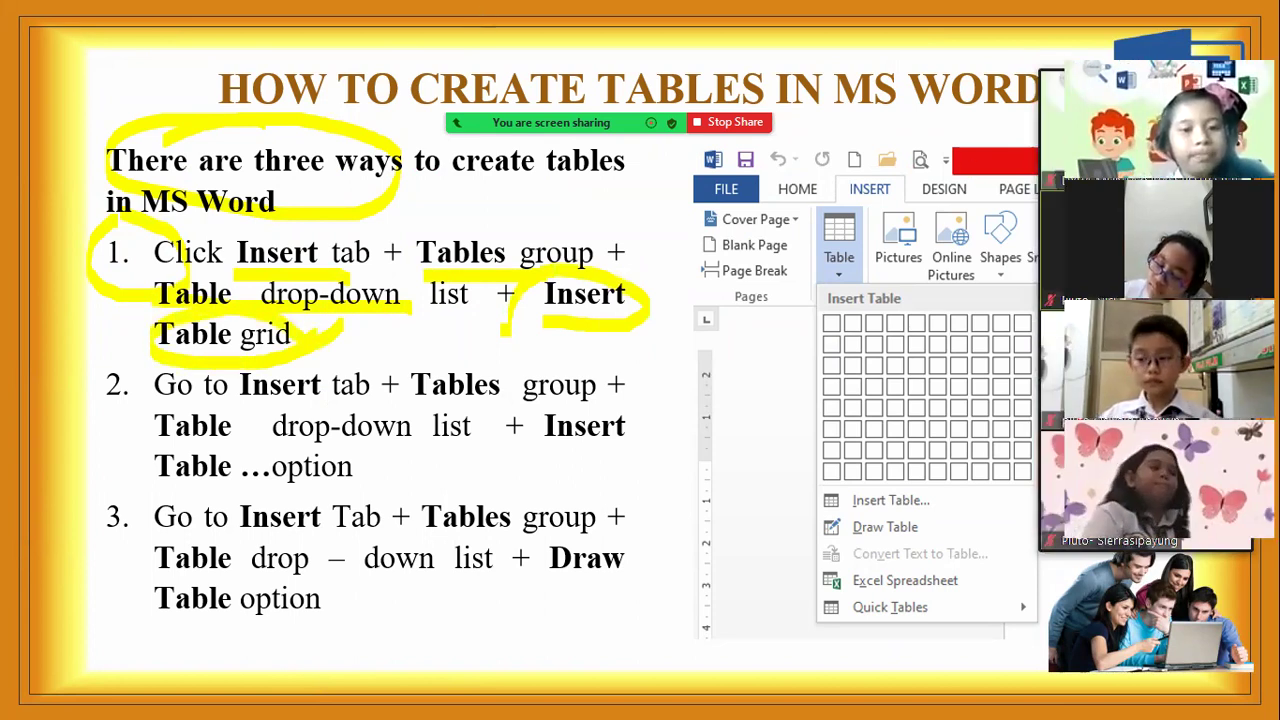
pyautogui.moveTo(1005, 402); pyautogui.dragTo(1003, 362)
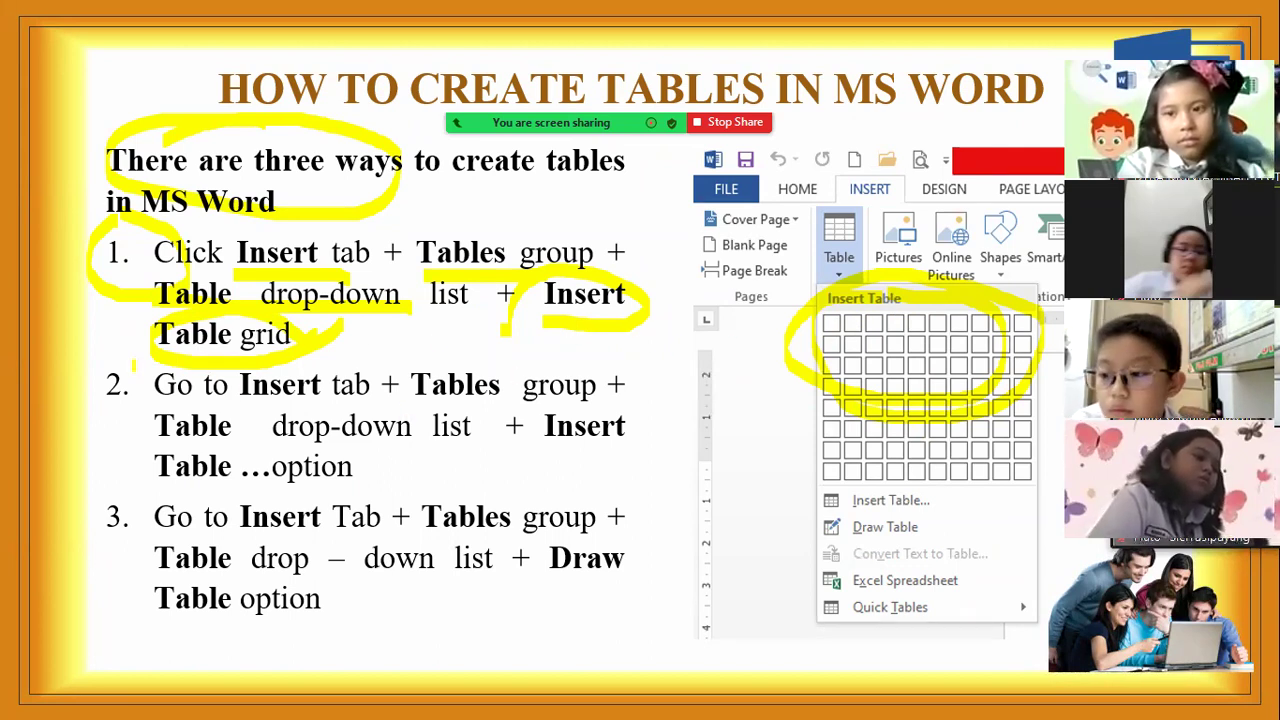
# - Circle '2.', underline step 2's Insert tab, and circle the pictured INSERT tab and Table button
pyautogui.moveTo(97, 398)
pyautogui.mouseDown()
pyautogui.moveTo(128, 368)
pyautogui.moveTo(100, 372)
pyautogui.mouseUp()
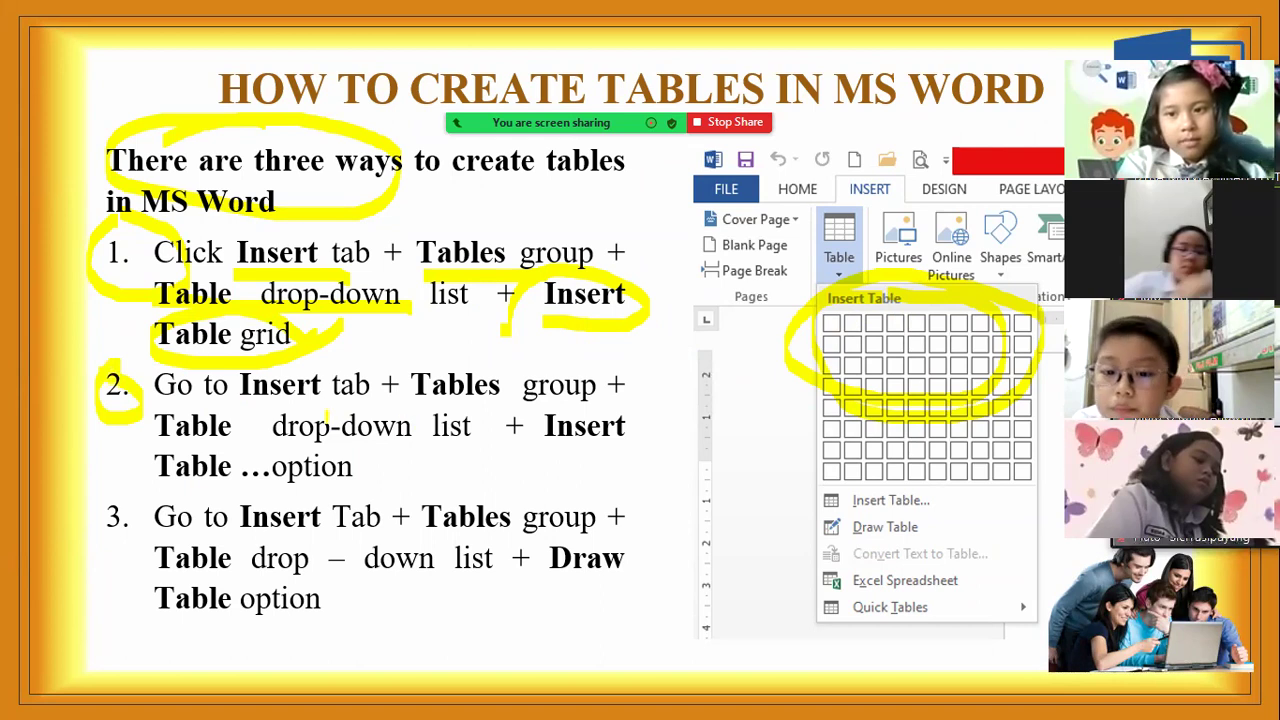
pyautogui.moveTo(365, 392); pyautogui.dragTo(240, 405)
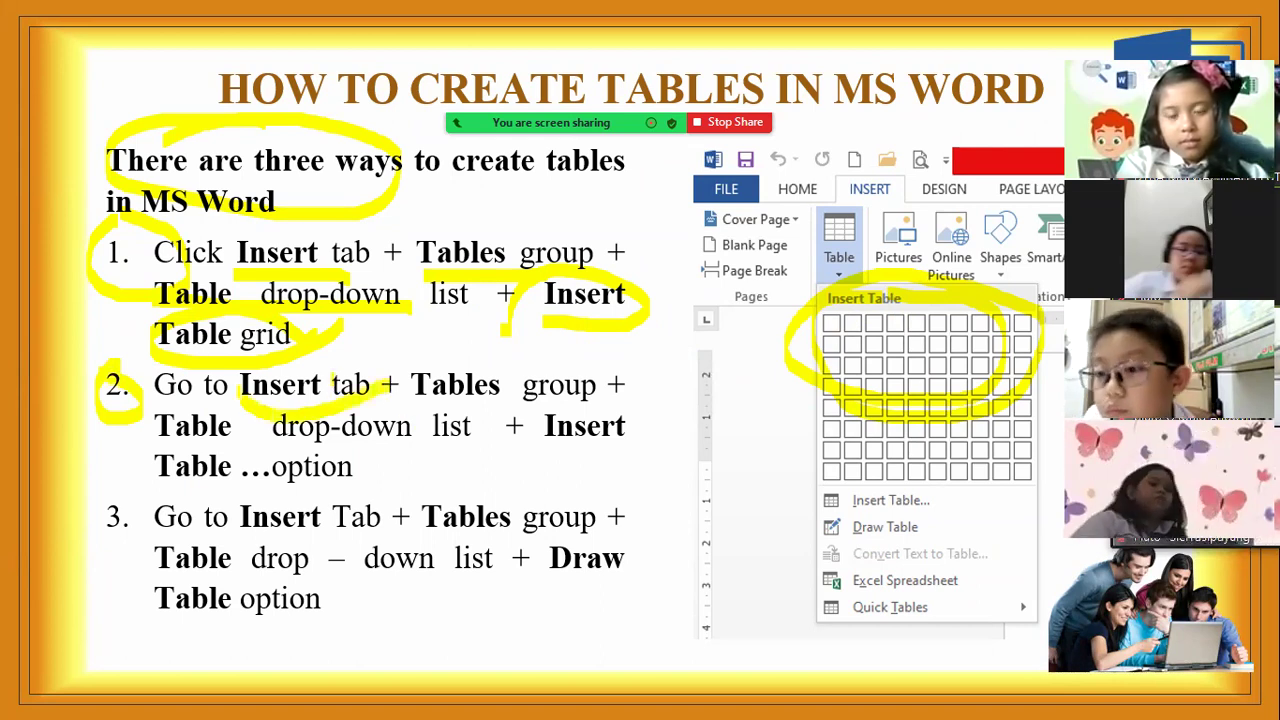
pyautogui.moveTo(856, 168)
pyautogui.mouseDown()
pyautogui.moveTo(872, 208)
pyautogui.moveTo(895, 168)
pyautogui.mouseUp()
pyautogui.moveTo(862, 250); pyautogui.dragTo(838, 212)
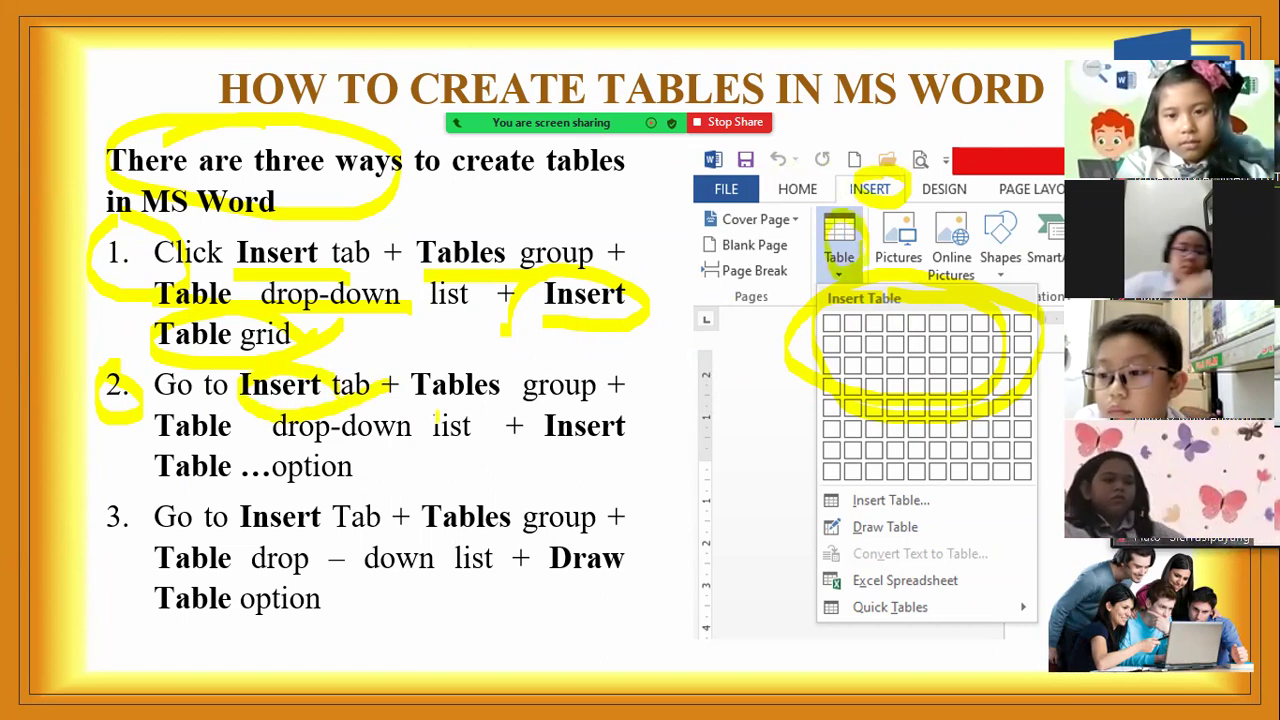
# - Circle Insert, underline step 2's Table drop-down and option, and circle the pictured 'Insert Table…' entry
pyautogui.moveTo(557, 428); pyautogui.dragTo(580, 402)
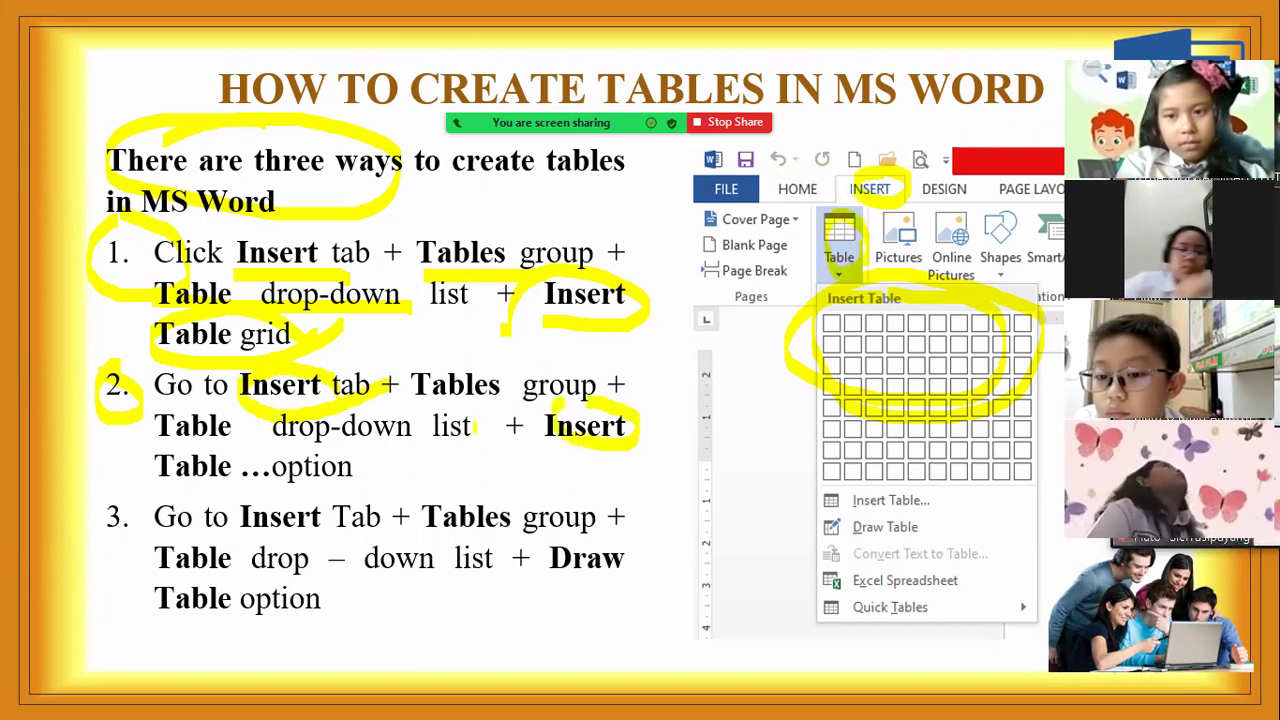
pyautogui.moveTo(405, 466); pyautogui.dragTo(162, 482)
pyautogui.moveTo(216, 428); pyautogui.dragTo(340, 455)
pyautogui.moveTo(914, 472)
pyautogui.mouseDown()
pyautogui.moveTo(840, 482)
pyautogui.moveTo(888, 520)
pyautogui.moveTo(938, 478)
pyautogui.mouseUp()
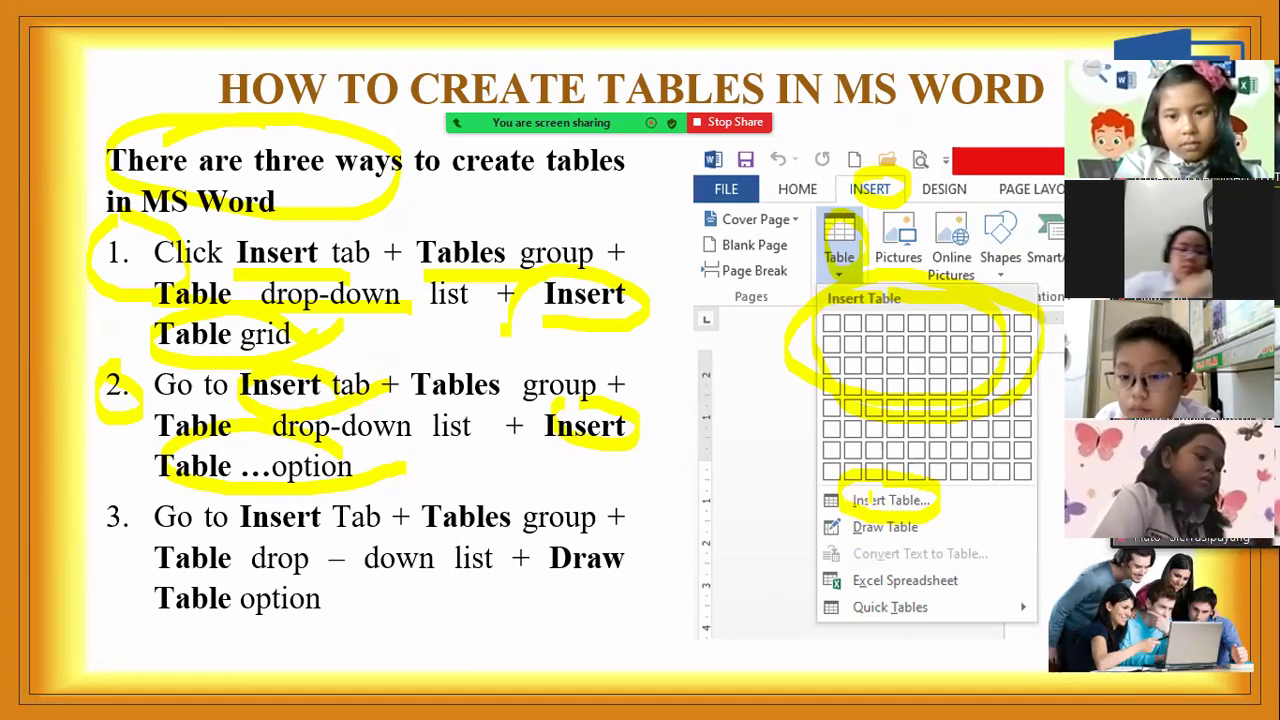
pyautogui.moveTo(938, 506); pyautogui.dragTo(948, 520)
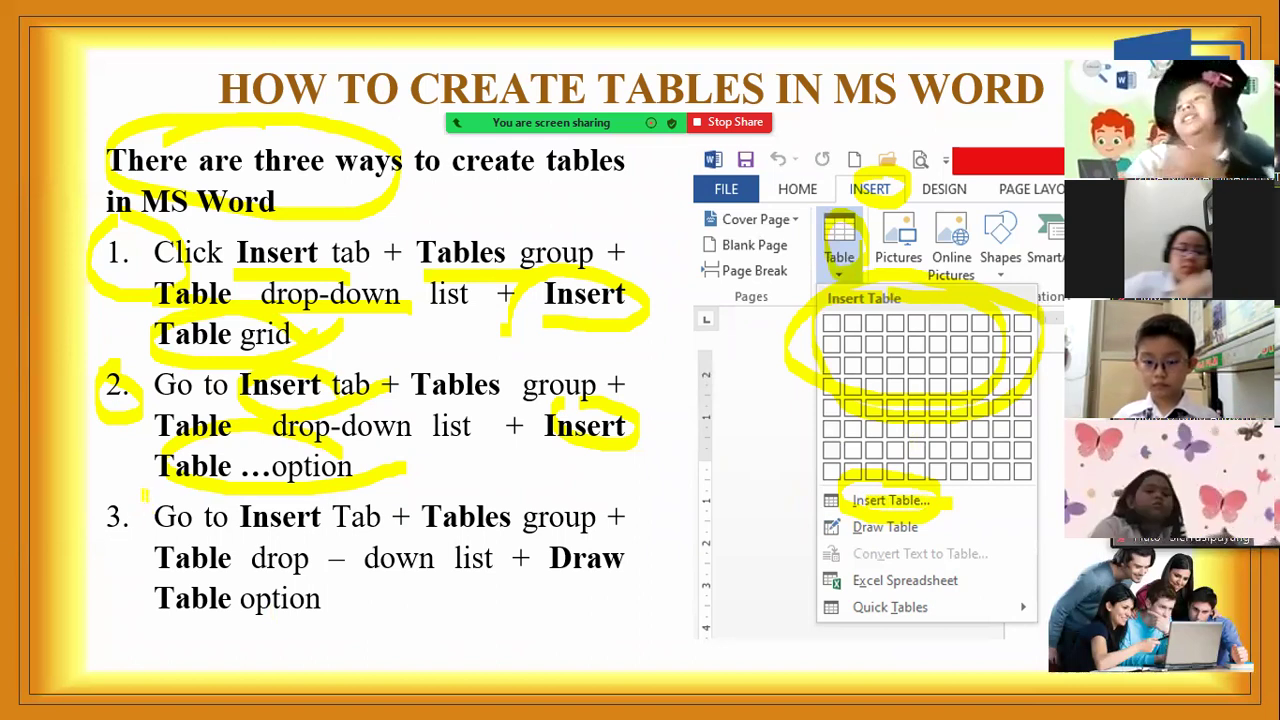
# - Circle '3.', underline step 3's drop-down, Draw and Table terms, circle pictured Draw Table, then advance
pyautogui.moveTo(143, 493); pyautogui.dragTo(150, 568)
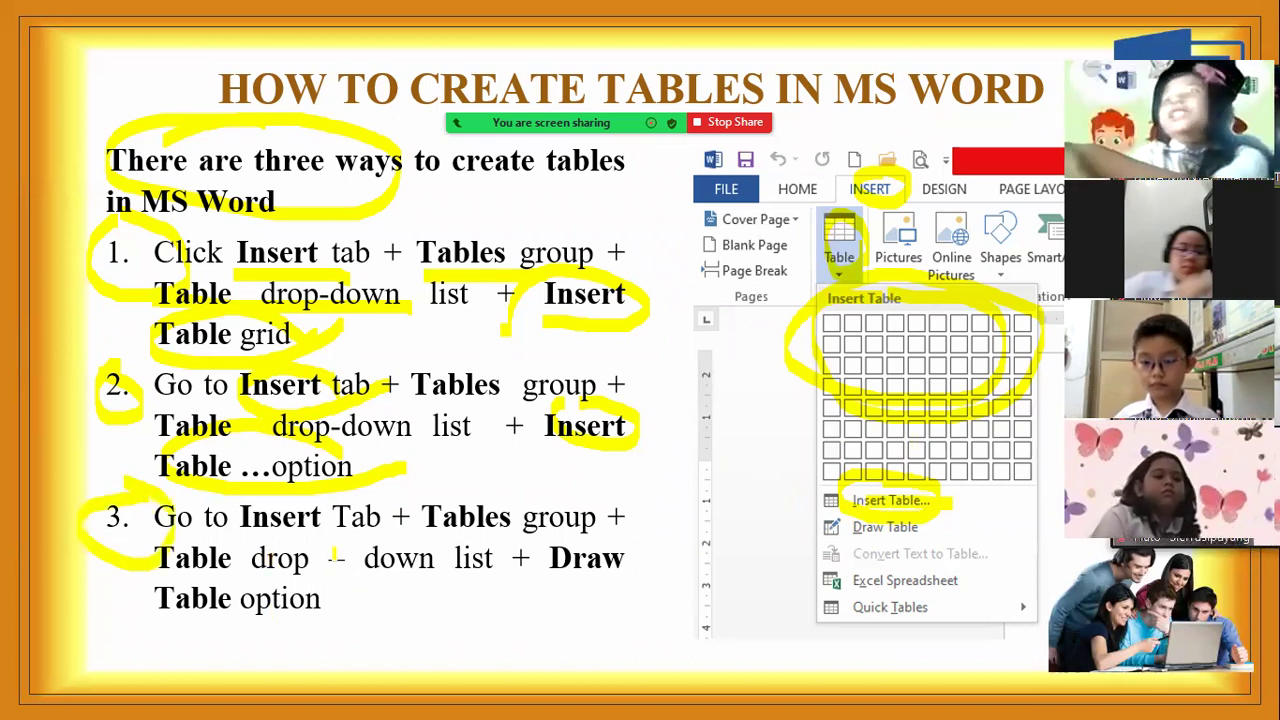
pyautogui.moveTo(324, 548); pyautogui.dragTo(555, 543)
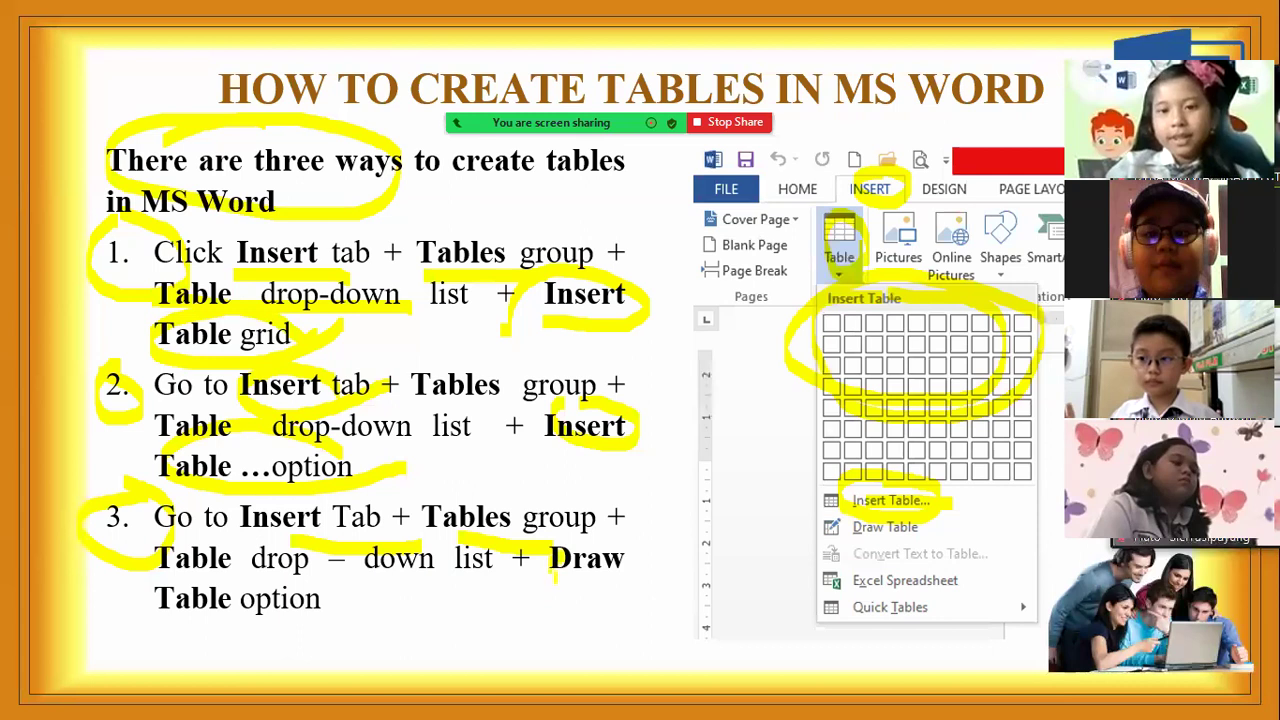
pyautogui.moveTo(555, 568); pyautogui.dragTo(610, 572)
pyautogui.moveTo(230, 598)
pyautogui.mouseDown()
pyautogui.moveTo(160, 622)
pyautogui.moveTo(215, 582)
pyautogui.mouseUp()
pyautogui.moveTo(848, 538)
pyautogui.mouseDown()
pyautogui.moveTo(916, 540)
pyautogui.moveTo(872, 520)
pyautogui.moveTo(852, 528)
pyautogui.mouseUp()
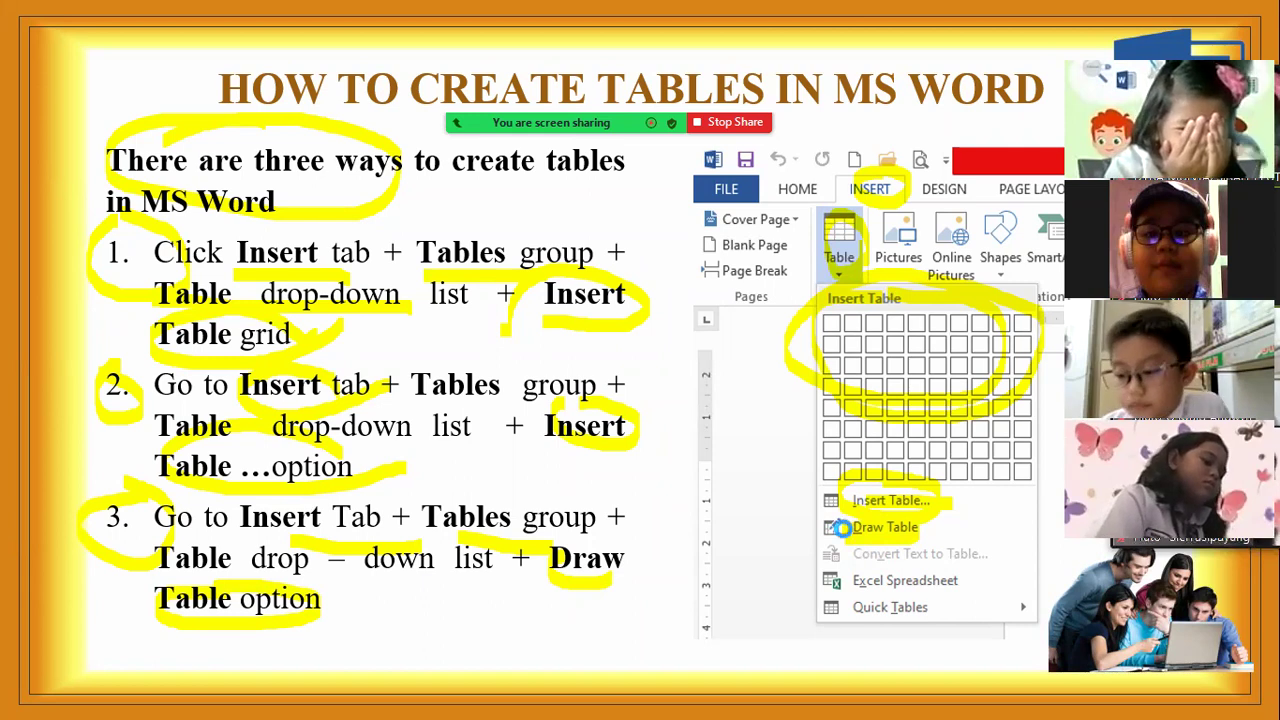
pyautogui.press('Right')
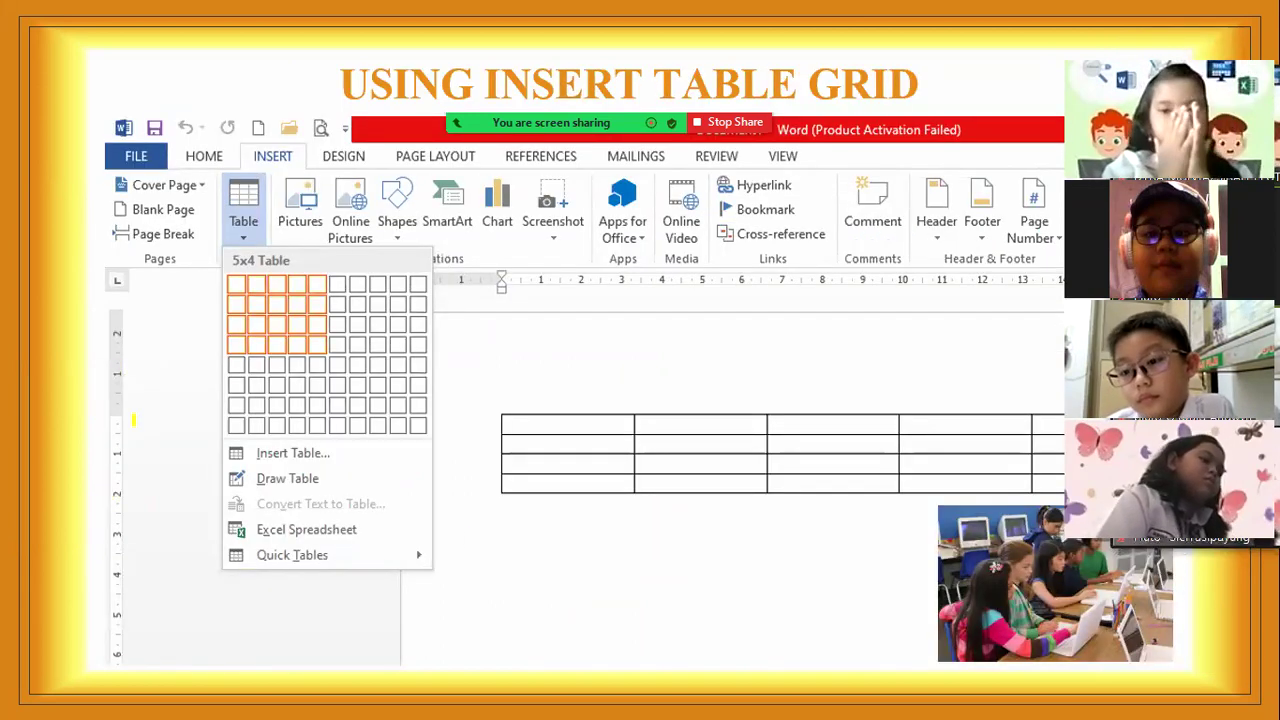
# - Ink-circle the Insert Table Grid title and INSERT tab, highlight the 5x4 grid, and loop the table
pyautogui.moveTo(660, 45)
pyautogui.mouseDown()
pyautogui.moveTo(380, 106)
pyautogui.moveTo(845, 108)
pyautogui.moveTo(780, 55)
pyautogui.moveTo(590, 47)
pyautogui.mouseUp()
pyautogui.moveTo(282, 132)
pyautogui.mouseDown()
pyautogui.moveTo(275, 170)
pyautogui.moveTo(262, 138)
pyautogui.moveTo(228, 238)
pyautogui.moveTo(275, 190)
pyautogui.moveTo(245, 168)
pyautogui.moveTo(223, 248)
pyautogui.moveTo(246, 250)
pyautogui.mouseUp()
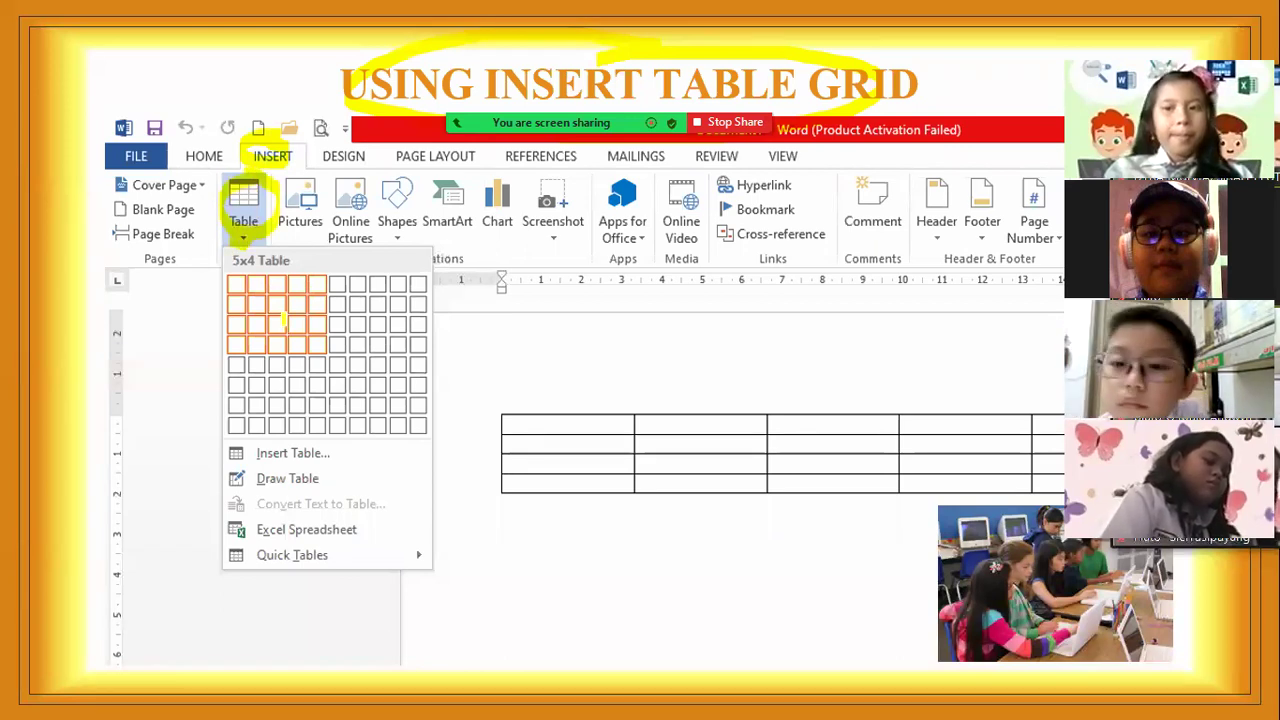
pyautogui.moveTo(232, 284); pyautogui.dragTo(321, 285)
pyautogui.moveTo(232, 284); pyautogui.dragTo(325, 284)
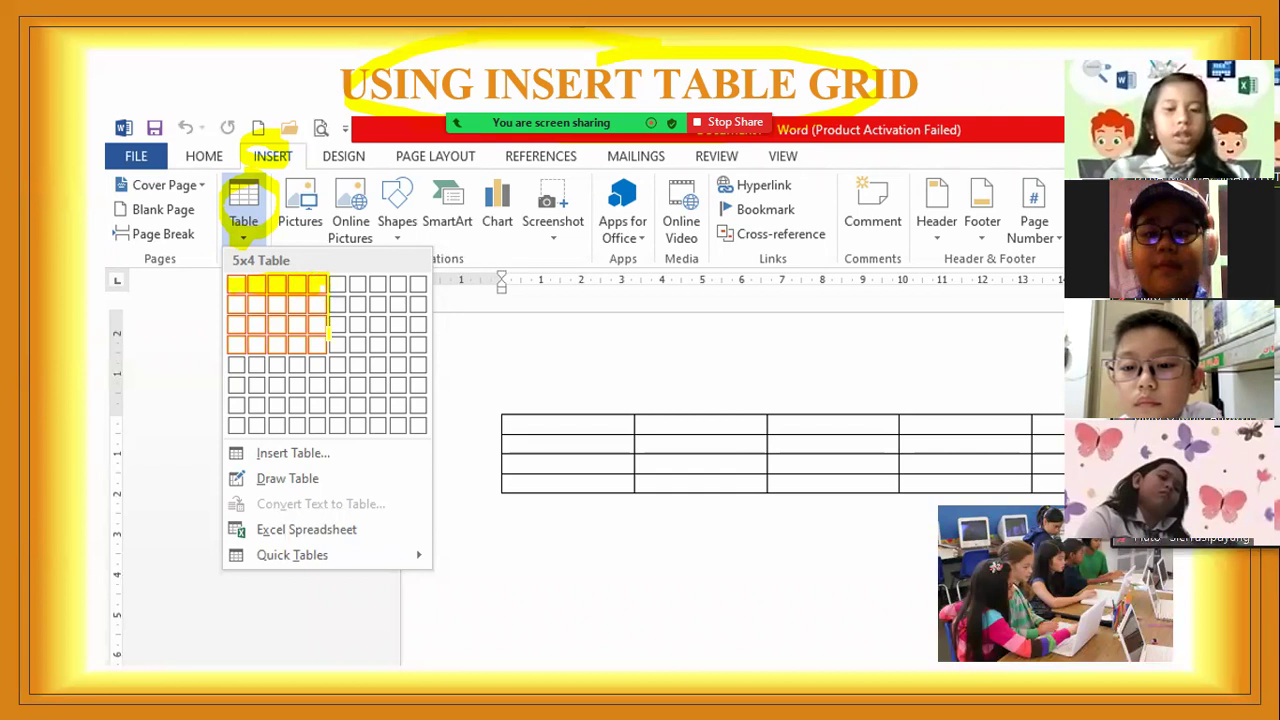
pyautogui.moveTo(318, 345); pyautogui.dragTo(250, 344)
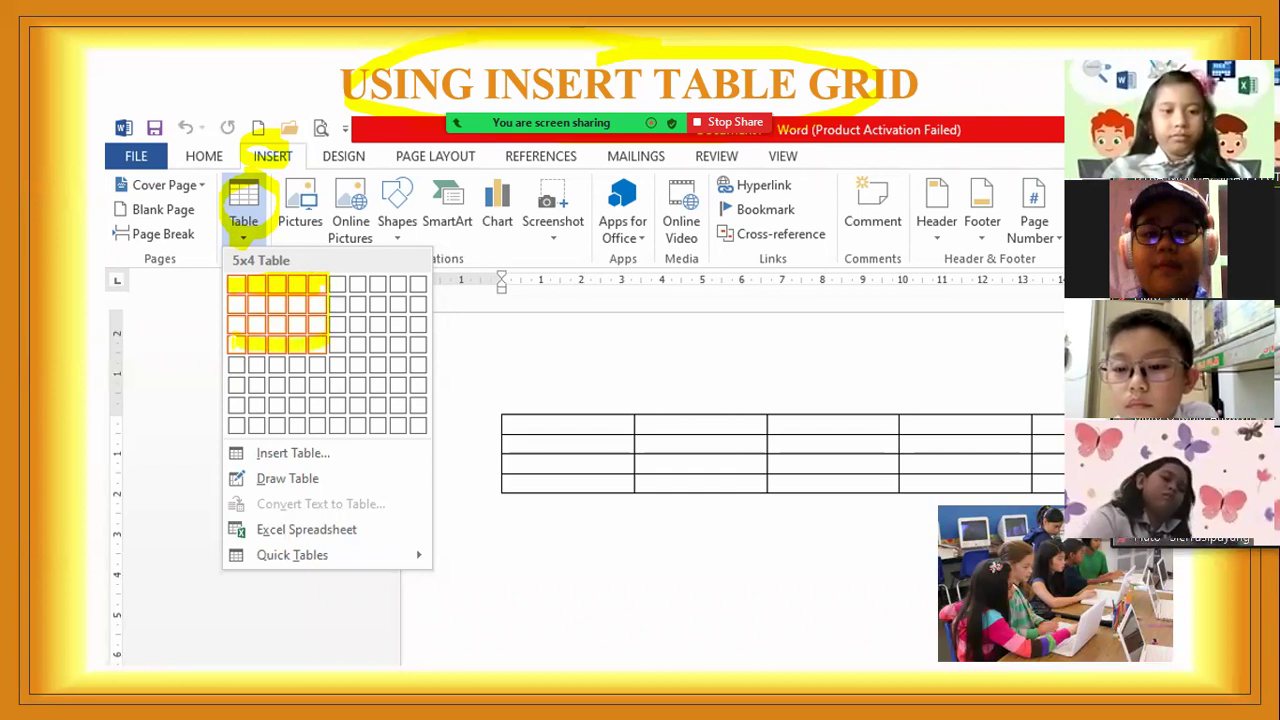
pyautogui.moveTo(676, 385)
pyautogui.mouseDown()
pyautogui.moveTo(528, 380)
pyautogui.moveTo(660, 536)
pyautogui.moveTo(940, 538)
pyautogui.mouseUp()
pyautogui.moveTo(1064, 384); pyautogui.dragTo(682, 385)
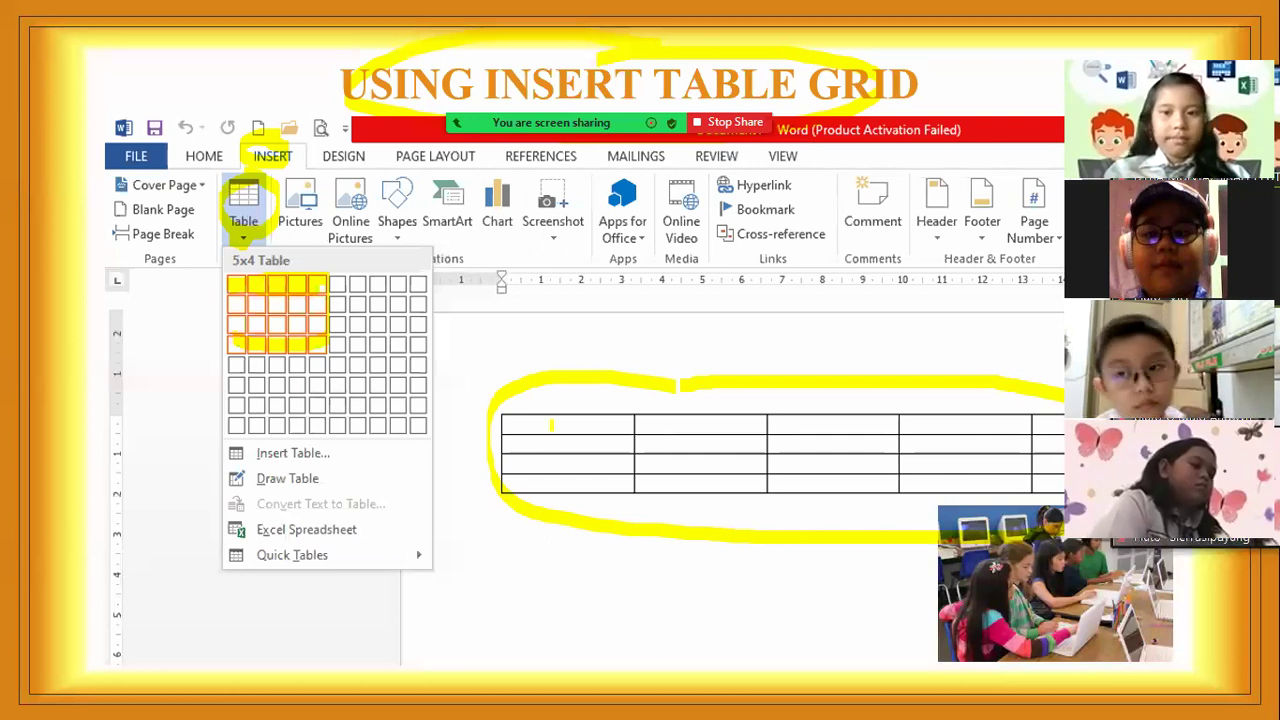
# - Write column numbers 1–4 above the example table in yellow ink and loop around it again
pyautogui.moveTo(668, 402)
pyautogui.mouseDown()
pyautogui.moveTo(672, 436)
pyautogui.moveTo(728, 438)
pyautogui.mouseUp()
pyautogui.moveTo(786, 406)
pyautogui.mouseDown()
pyautogui.moveTo(800, 398)
pyautogui.moveTo(828, 446)
pyautogui.mouseUp()
pyautogui.moveTo(986, 402)
pyautogui.mouseDown()
pyautogui.moveTo(958, 440)
pyautogui.moveTo(992, 436)
pyautogui.moveTo(988, 474)
pyautogui.mouseUp()
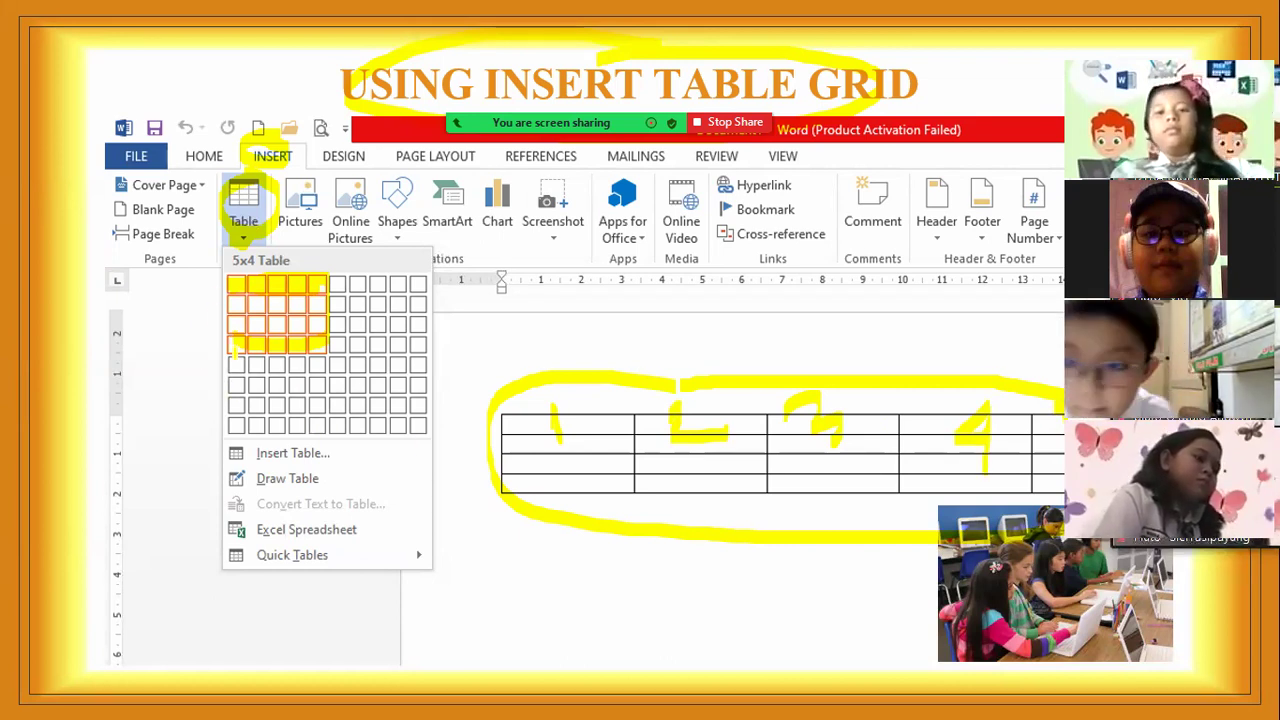
pyautogui.moveTo(998, 468); pyautogui.dragTo(1000, 480)
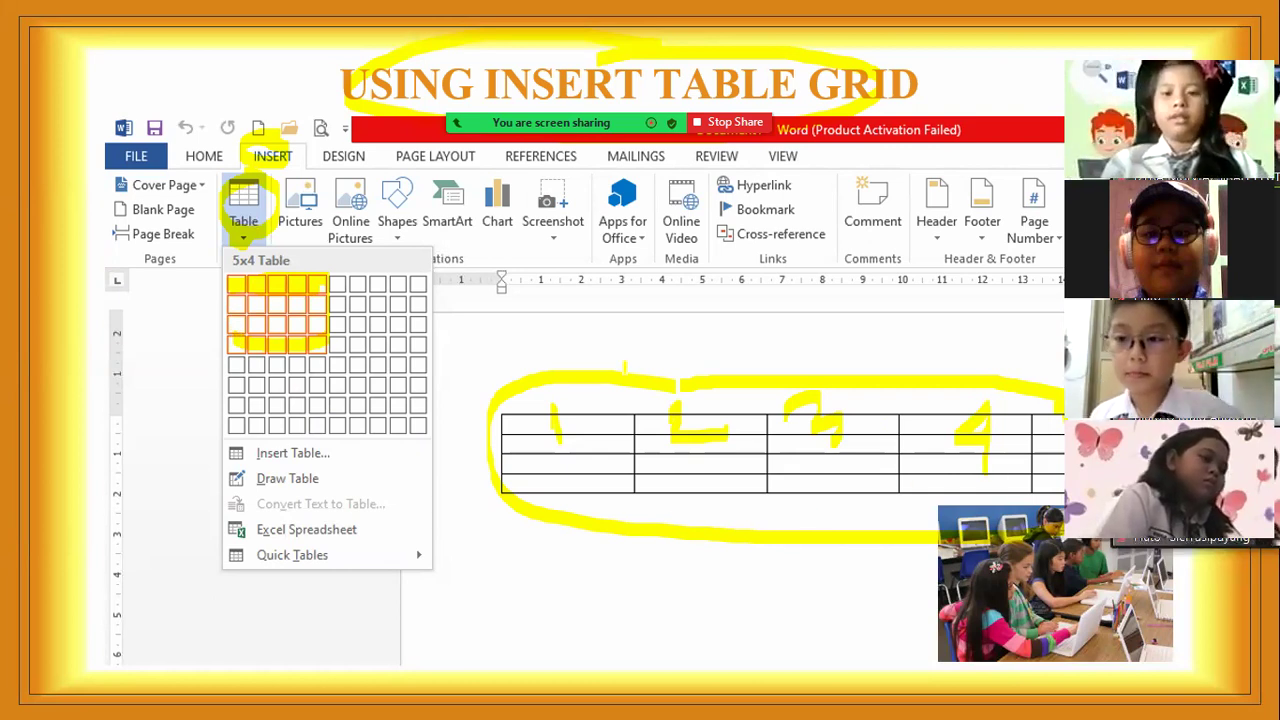
pyautogui.moveTo(638, 367); pyautogui.dragTo(688, 563)
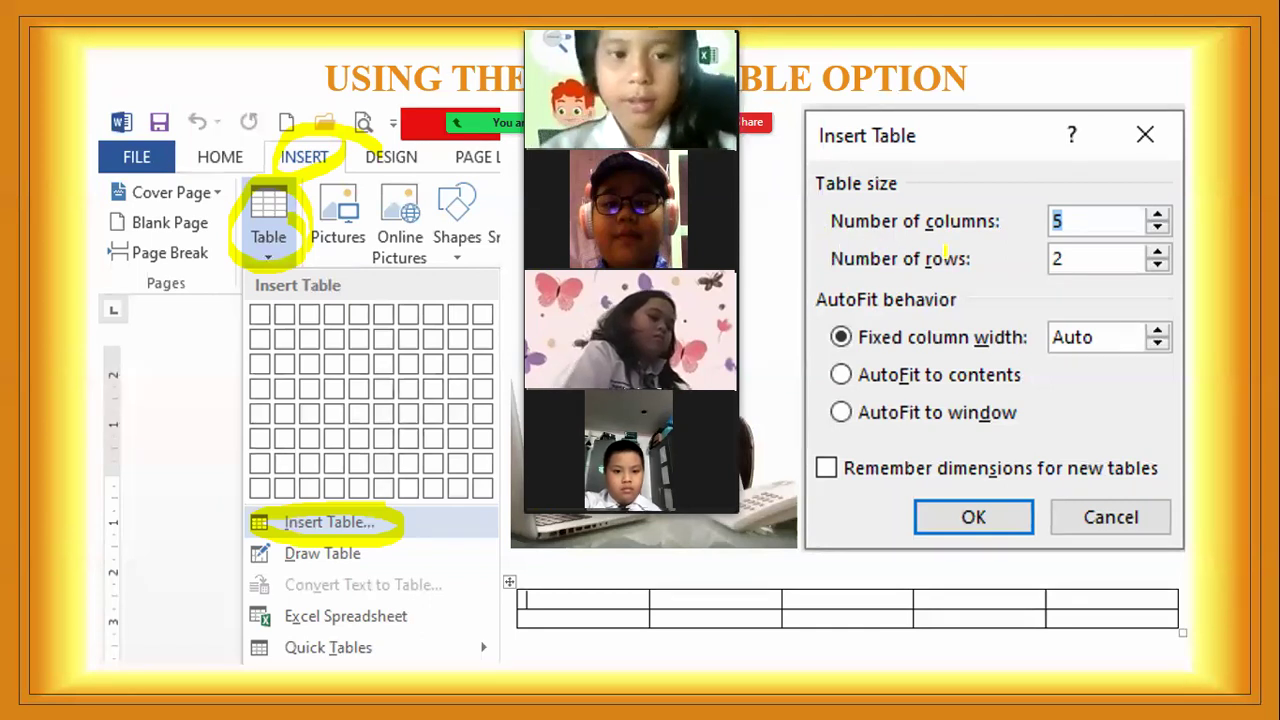
# - Circle the Number of columns value 5, Number of rows value 2, and the OK button in ink
pyautogui.moveTo(826, 236); pyautogui.dragTo(830, 238)
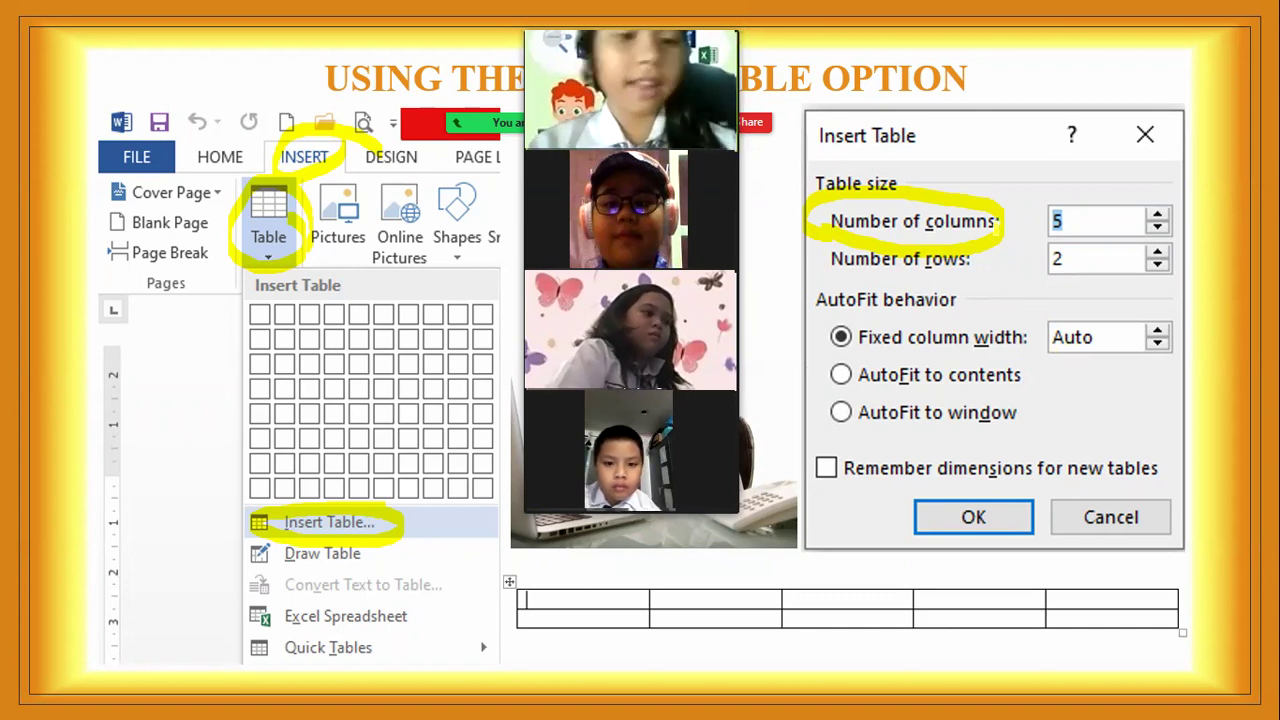
pyautogui.moveTo(1068, 222)
pyautogui.mouseDown()
pyautogui.moveTo(1064, 210)
pyautogui.moveTo(1076, 243)
pyautogui.mouseUp()
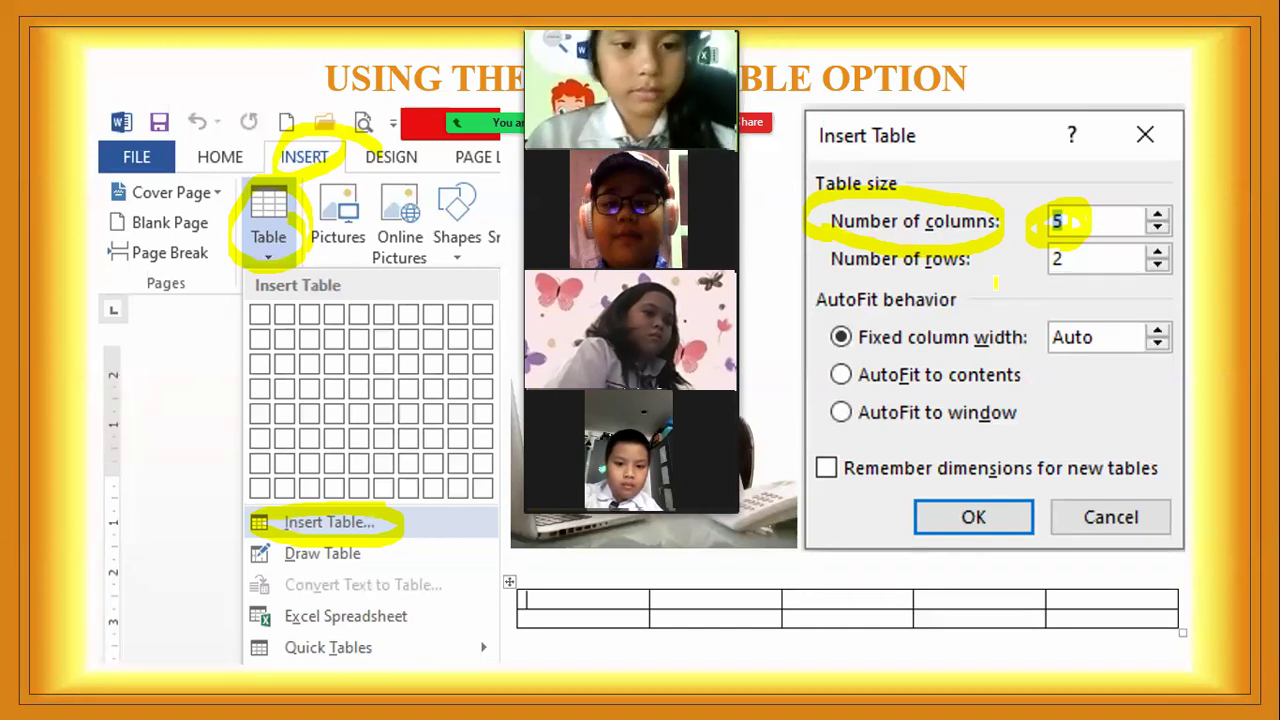
pyautogui.moveTo(993, 244)
pyautogui.mouseDown()
pyautogui.moveTo(896, 298)
pyautogui.moveTo(838, 240)
pyautogui.moveTo(986, 230)
pyautogui.mouseUp()
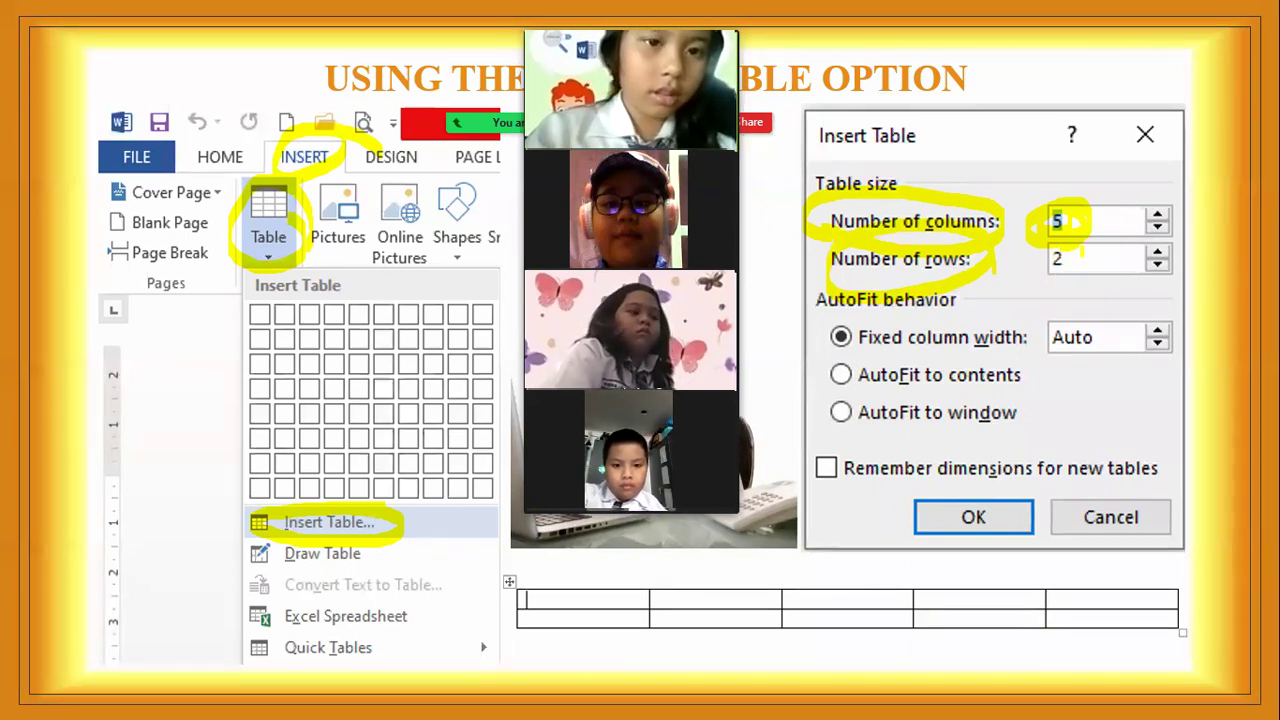
pyautogui.moveTo(1060, 246); pyautogui.dragTo(1085, 270)
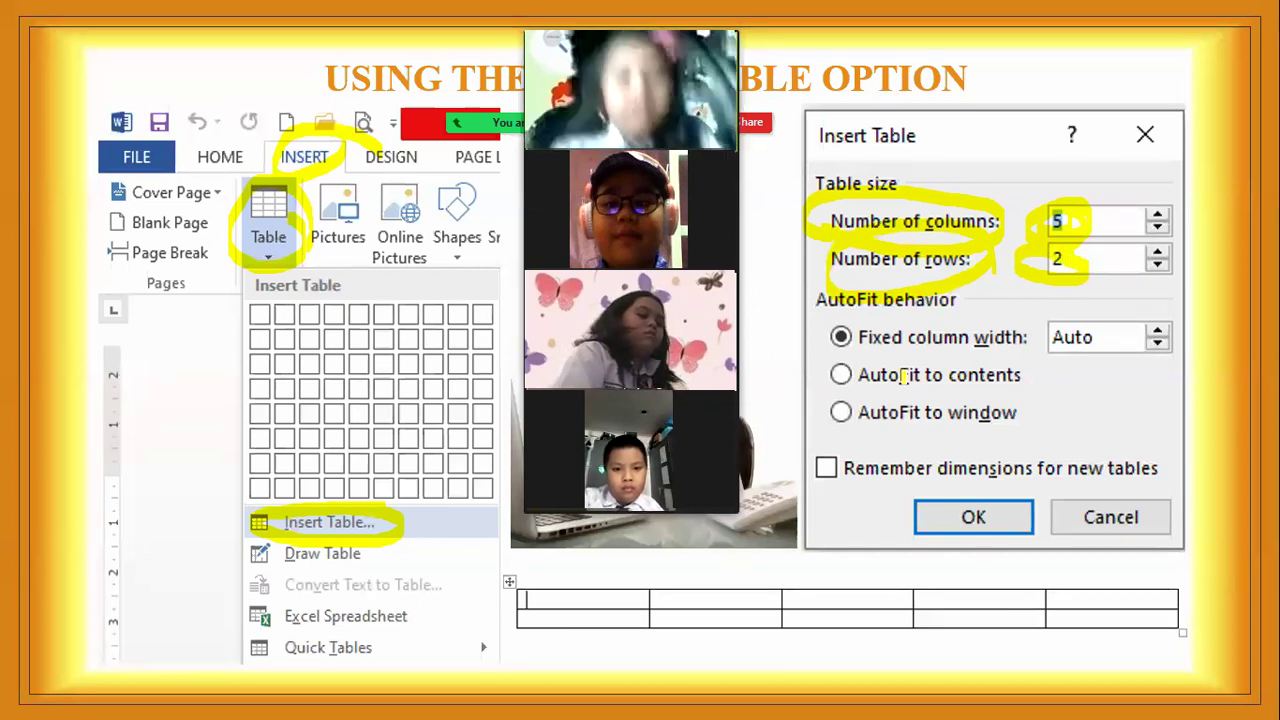
pyautogui.moveTo(985, 477)
pyautogui.mouseDown()
pyautogui.moveTo(945, 555)
pyautogui.moveTo(1010, 515)
pyautogui.moveTo(966, 480)
pyautogui.mouseUp()
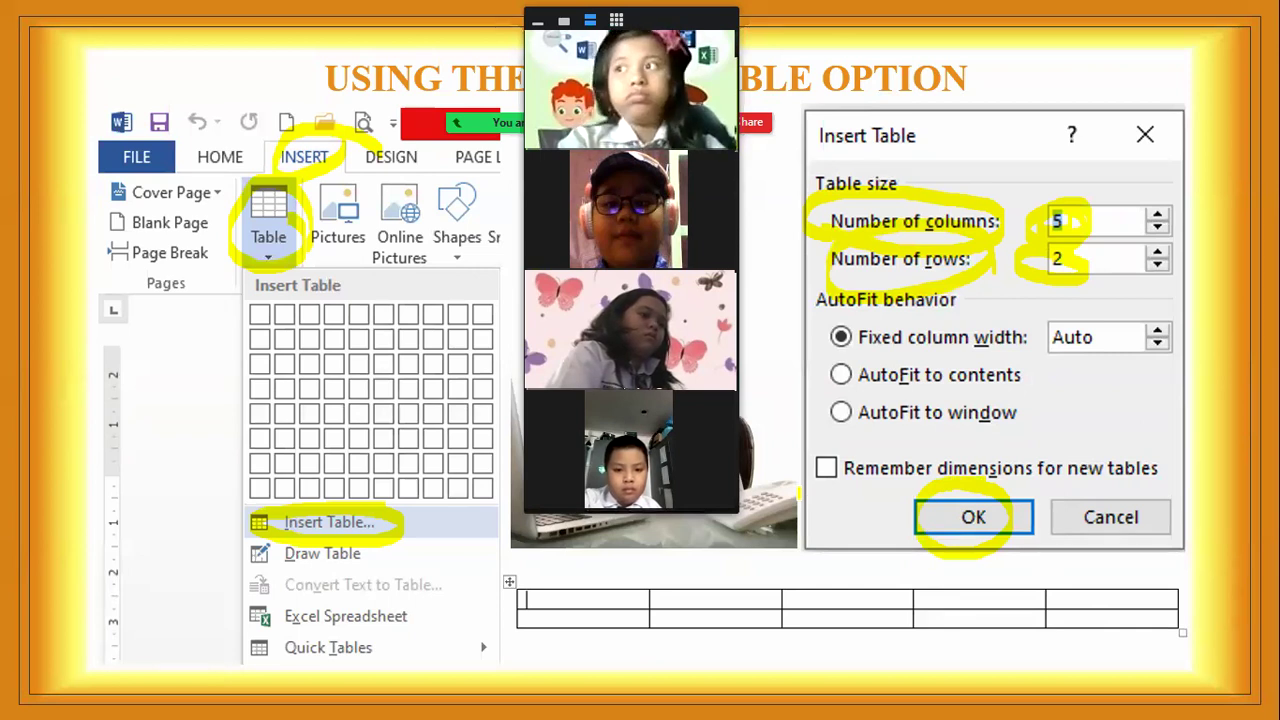
# - Circle the pictured table and write numbers 1–5 above its five columns
pyautogui.moveTo(668, 575)
pyautogui.mouseDown()
pyautogui.moveTo(907, 705)
pyautogui.moveTo(1150, 630)
pyautogui.moveTo(952, 560)
pyautogui.moveTo(608, 562)
pyautogui.moveTo(570, 598)
pyautogui.moveTo(720, 612)
pyautogui.mouseUp()
pyautogui.moveTo(812, 572); pyautogui.dragTo(834, 628)
pyautogui.moveTo(966, 600)
pyautogui.mouseDown()
pyautogui.moveTo(968, 614)
pyautogui.moveTo(990, 598)
pyautogui.mouseUp()
pyautogui.moveTo(986, 580); pyautogui.dragTo(988, 612)
pyautogui.moveTo(1082, 592); pyautogui.dragTo(1088, 628)
pyautogui.moveTo(1080, 578); pyautogui.dragTo(1106, 574)
pyautogui.moveTo(520, 597)
pyautogui.mouseDown()
pyautogui.moveTo(548, 592)
pyautogui.moveTo(548, 617)
pyautogui.mouseUp()
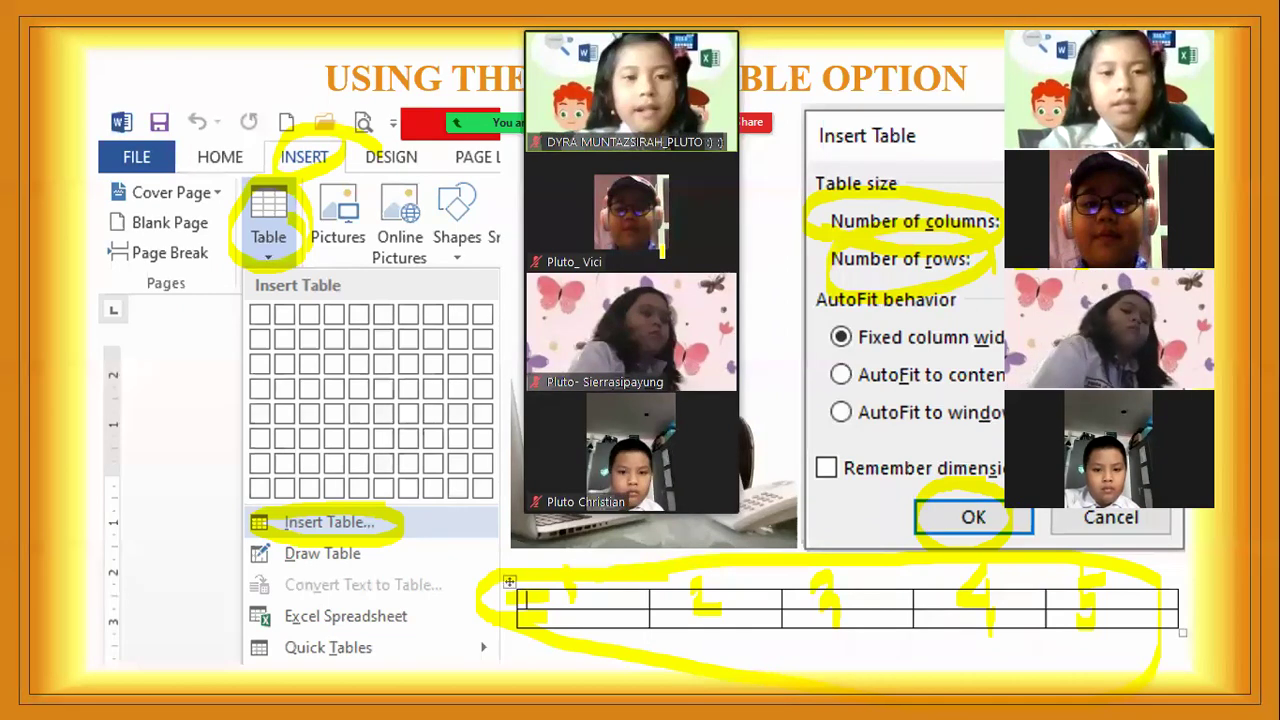
# - On the Draw Table Option slide, ink the title, INSERT > Table and Draw Table entries, then advance
pyautogui.press('Right')
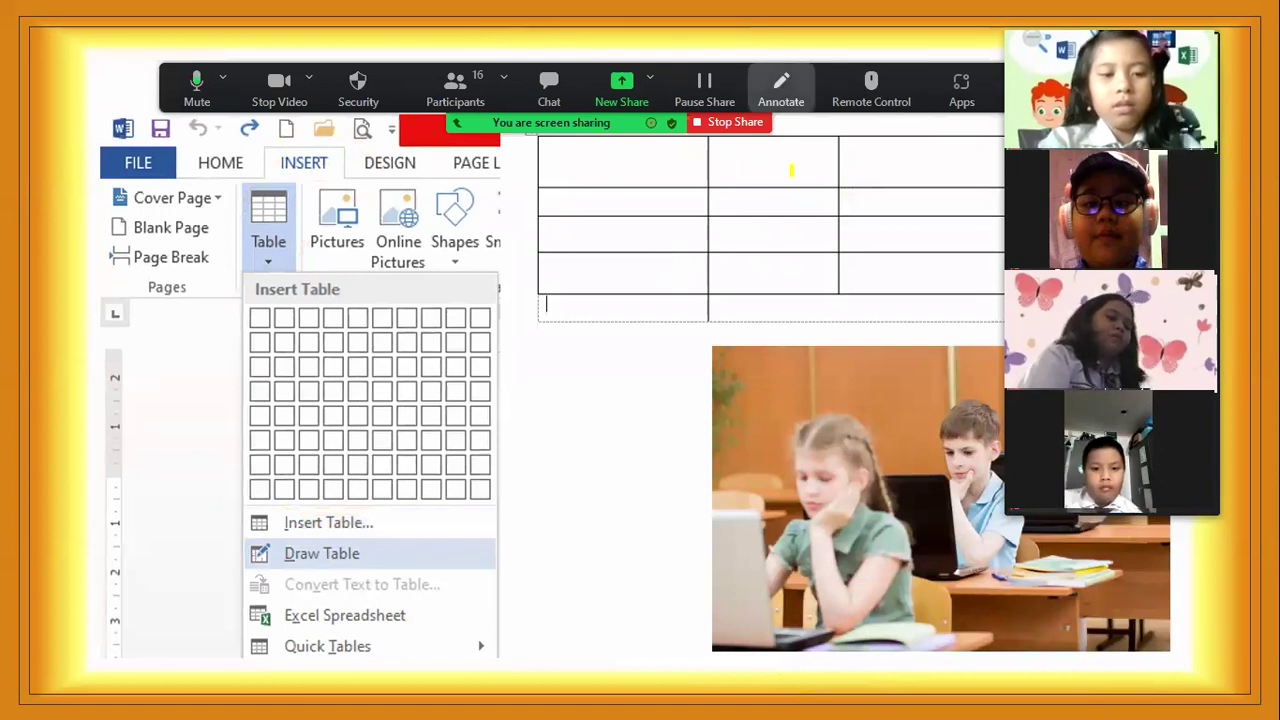
pyautogui.moveTo(430, 46)
pyautogui.mouseDown()
pyautogui.moveTo(348, 80)
pyautogui.moveTo(375, 88)
pyautogui.mouseUp()
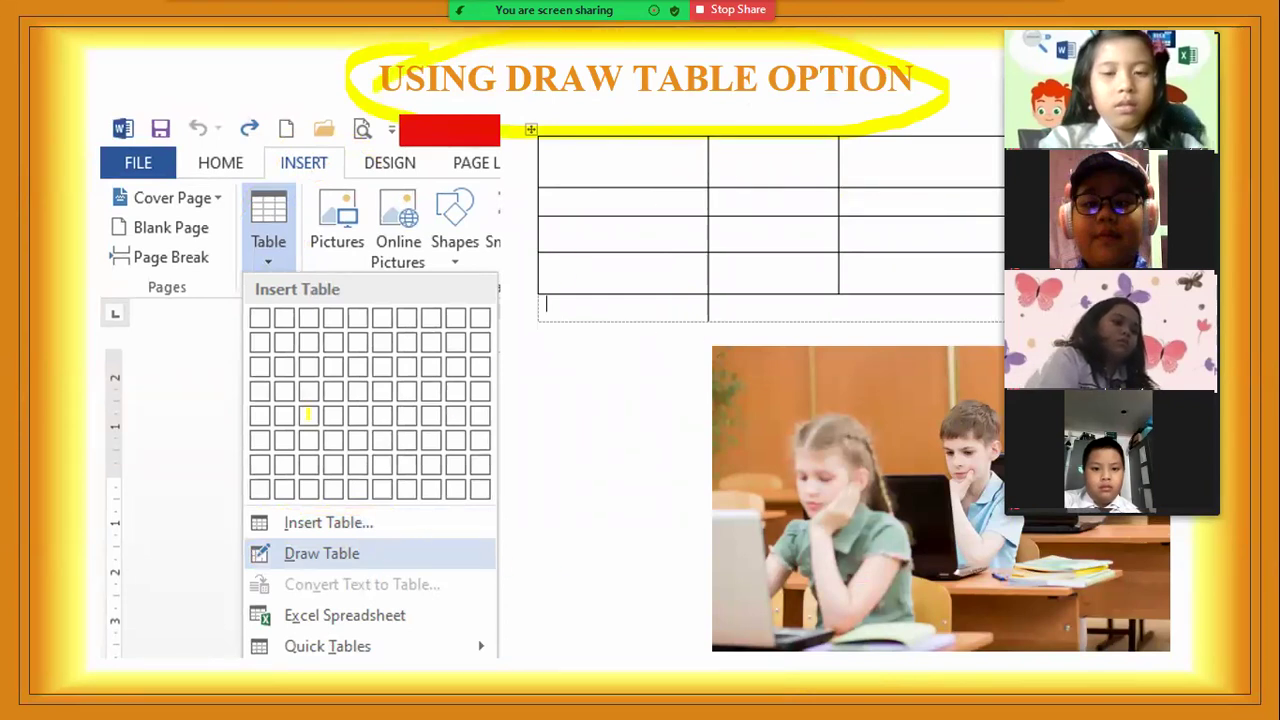
pyautogui.moveTo(316, 160)
pyautogui.mouseDown()
pyautogui.moveTo(290, 152)
pyautogui.moveTo(290, 215)
pyautogui.mouseUp()
pyautogui.moveTo(380, 540)
pyautogui.mouseDown()
pyautogui.moveTo(290, 528)
pyautogui.moveTo(355, 562)
pyautogui.moveTo(345, 536)
pyautogui.mouseUp()
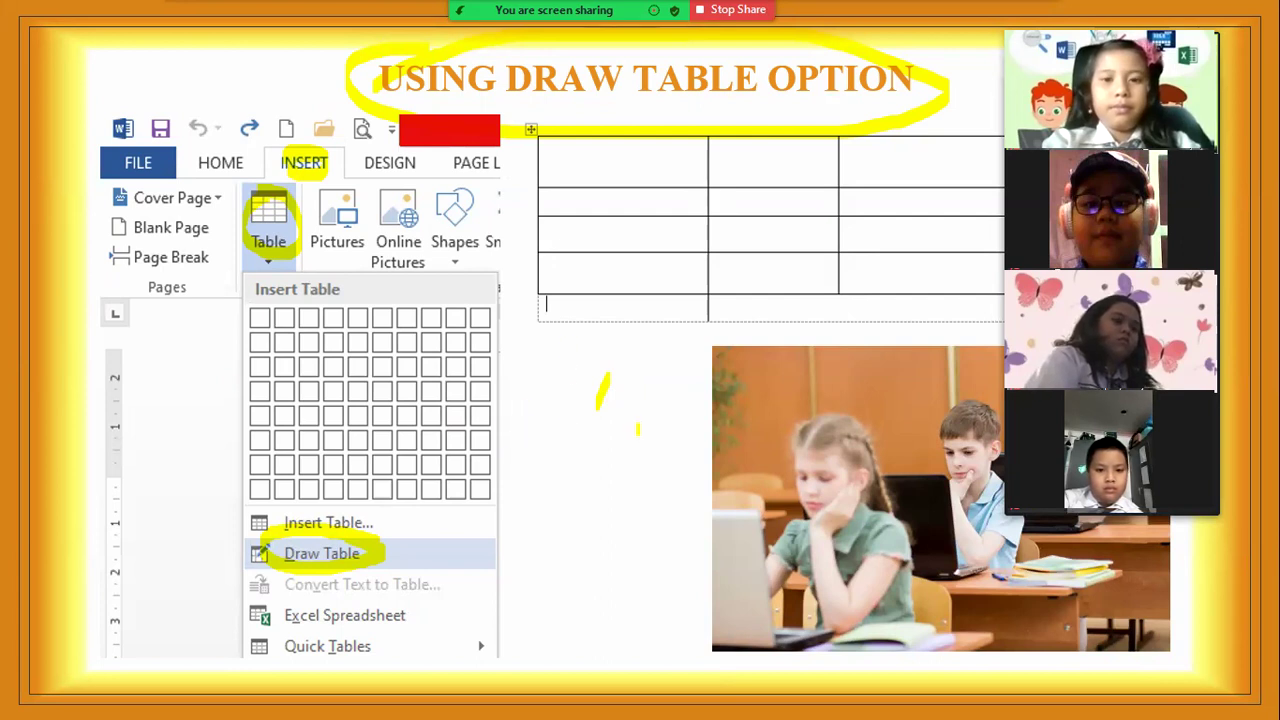
pyautogui.press('Right')
pyautogui.press('Right')
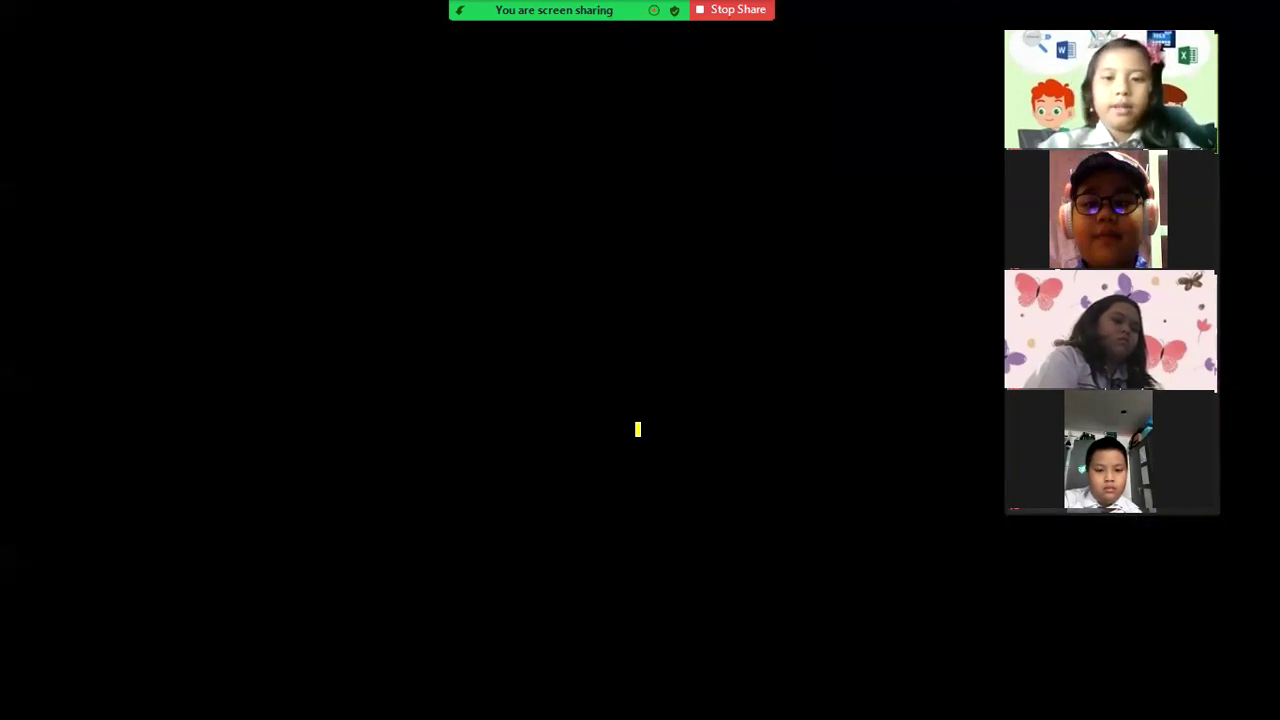
# - End the slideshow, answer the keep-or-discard ink prompt, and switch to the Word document
pyautogui.press('Right')
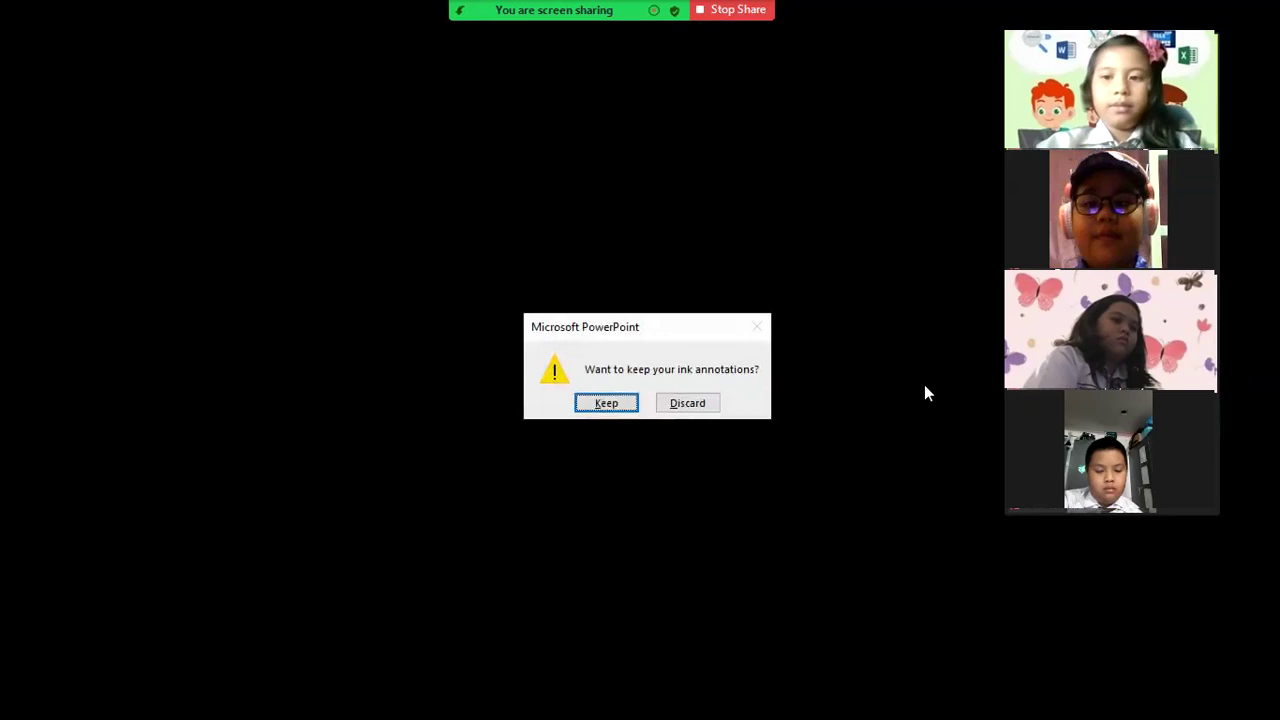
pyautogui.click(697, 408)
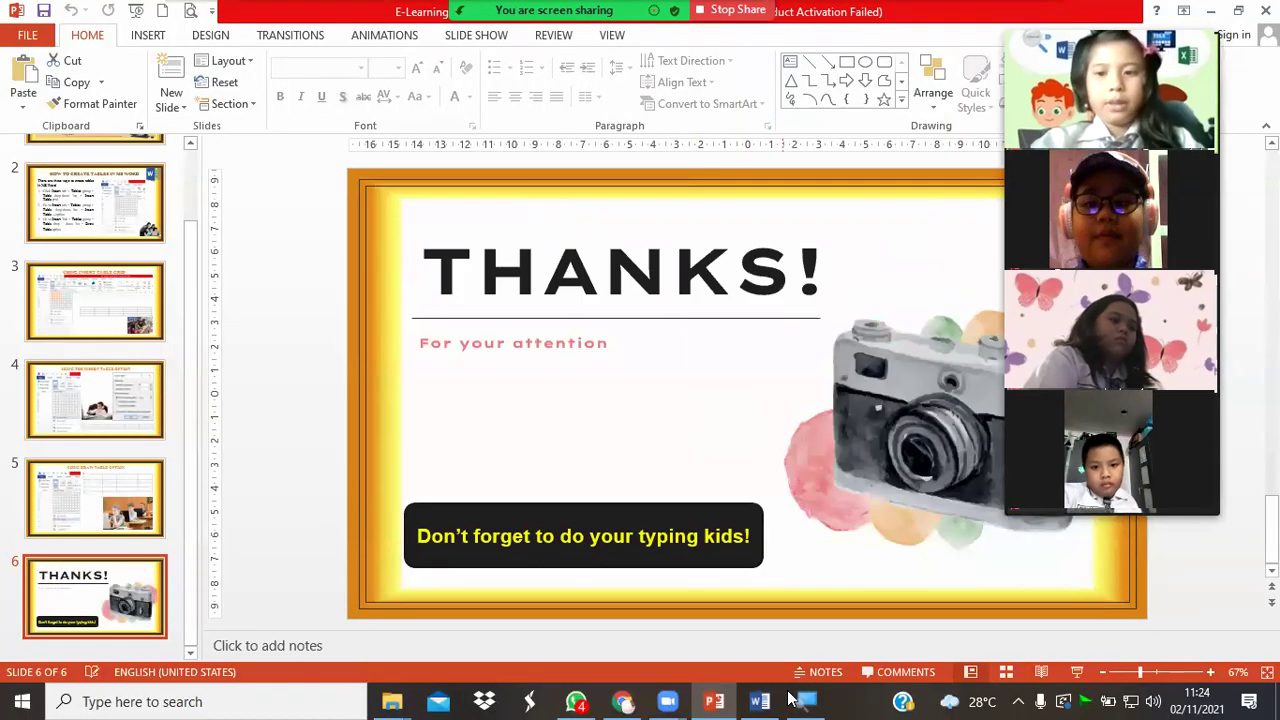
pyautogui.click(758, 701)
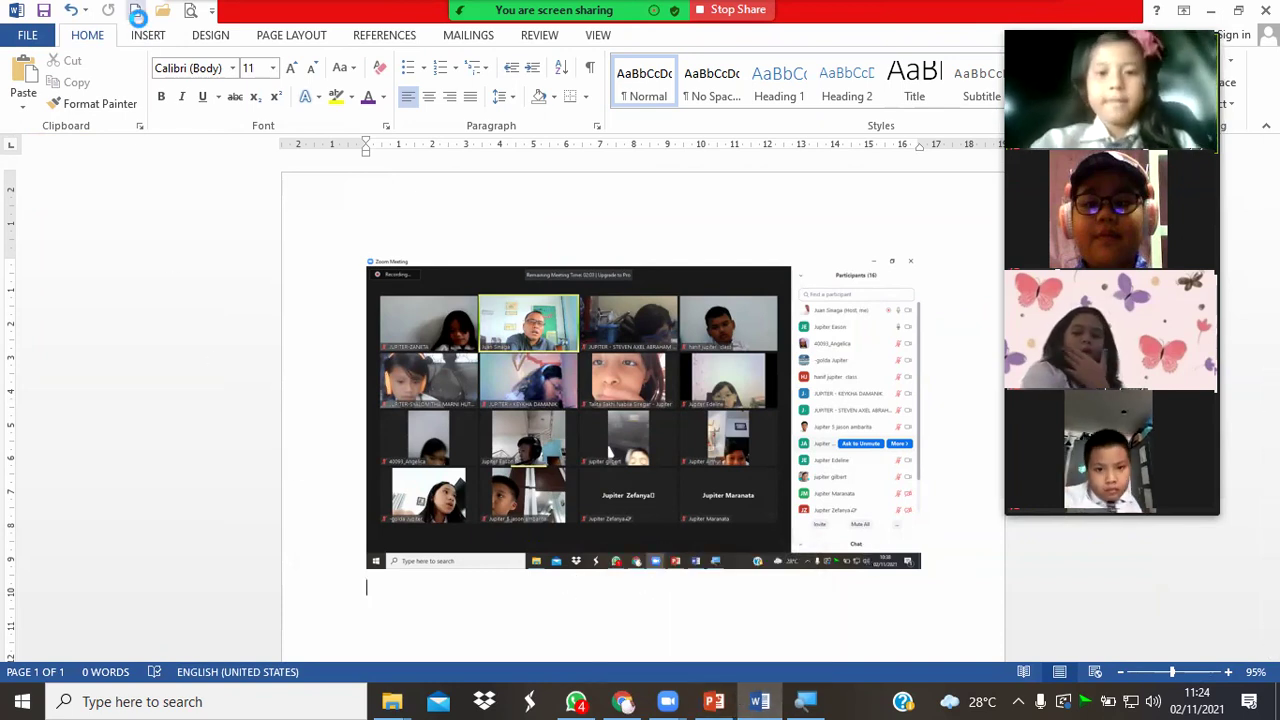
# - Undo the pasted meeting screenshot and type the title 'The list of Pluto Class' on its own line
pyautogui.hotkey('ctrl', 'z')
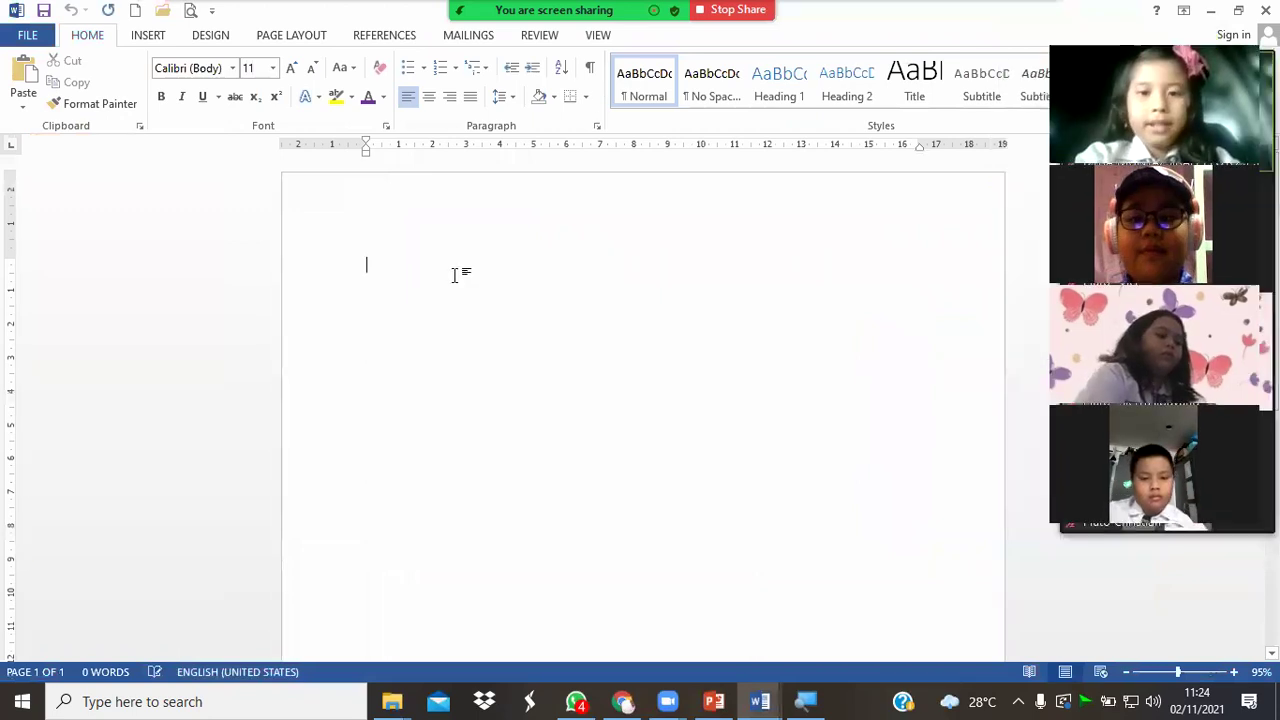
pyautogui.write('The list of Pluto C')
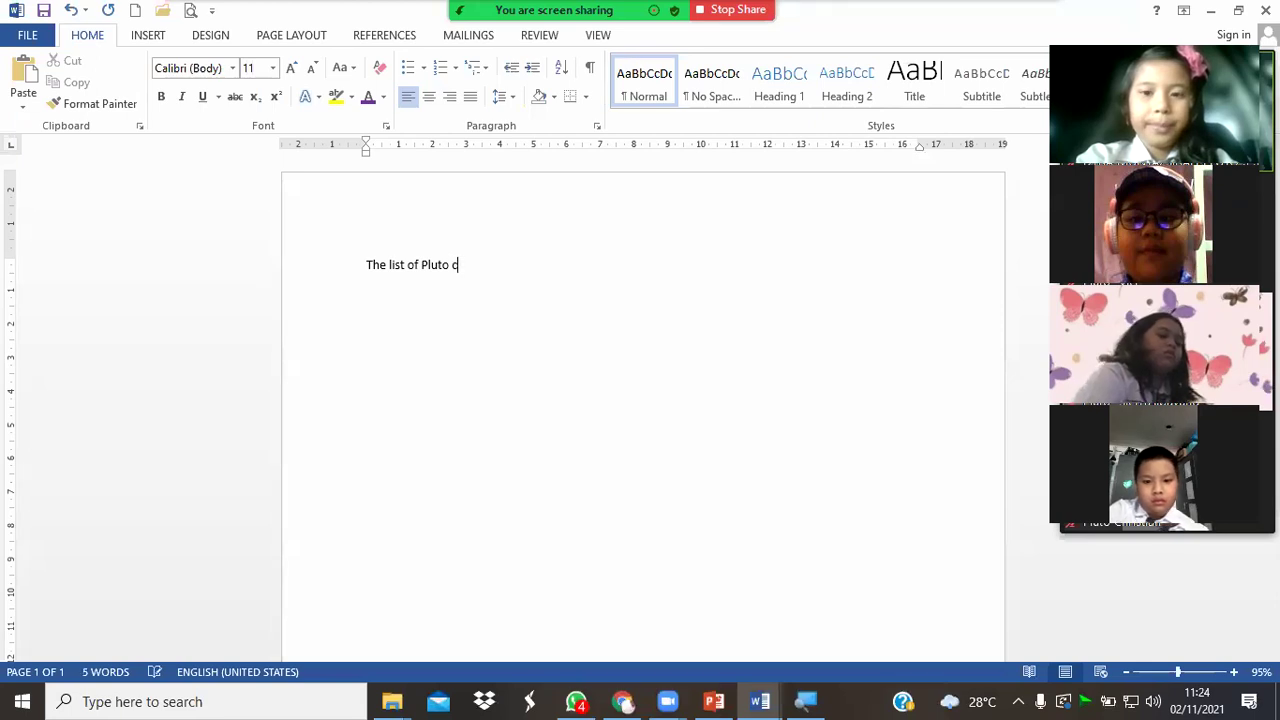
pyautogui.write('lass')
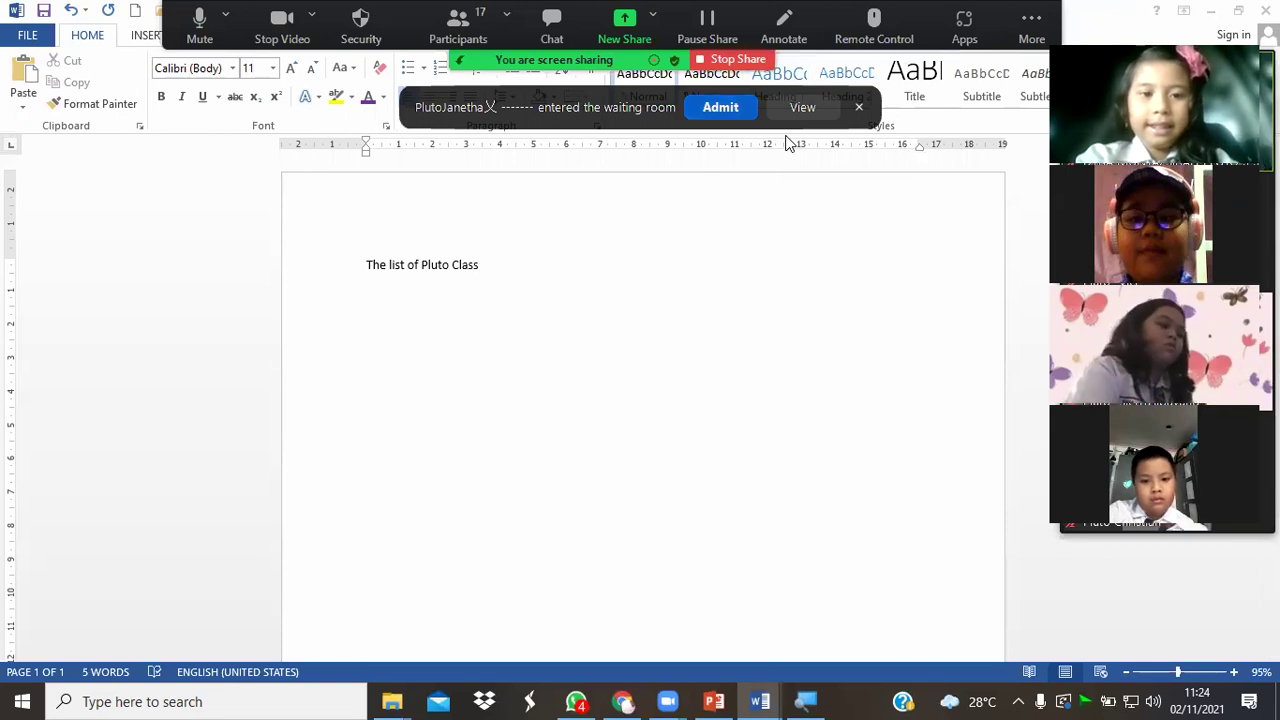
pyautogui.press('Return')
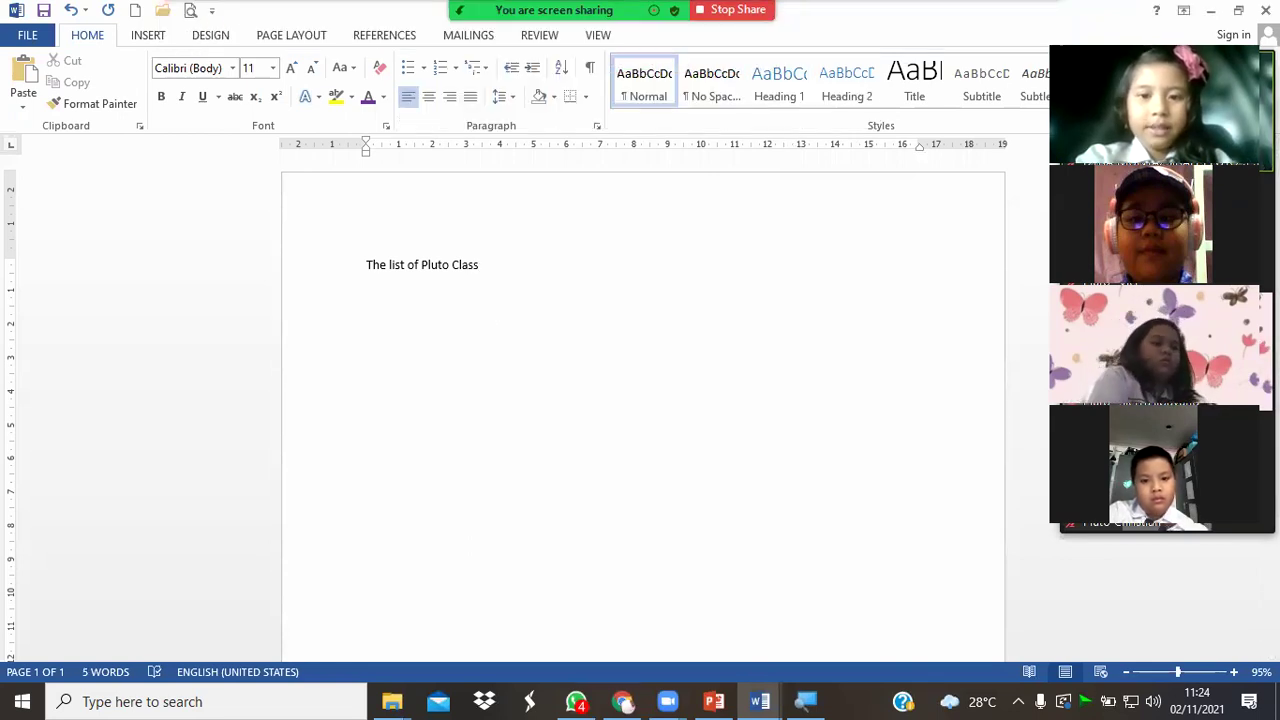
# - Insert a 3x3 table below the title and enter the No, Name, Class headers
pyautogui.click(145, 38)
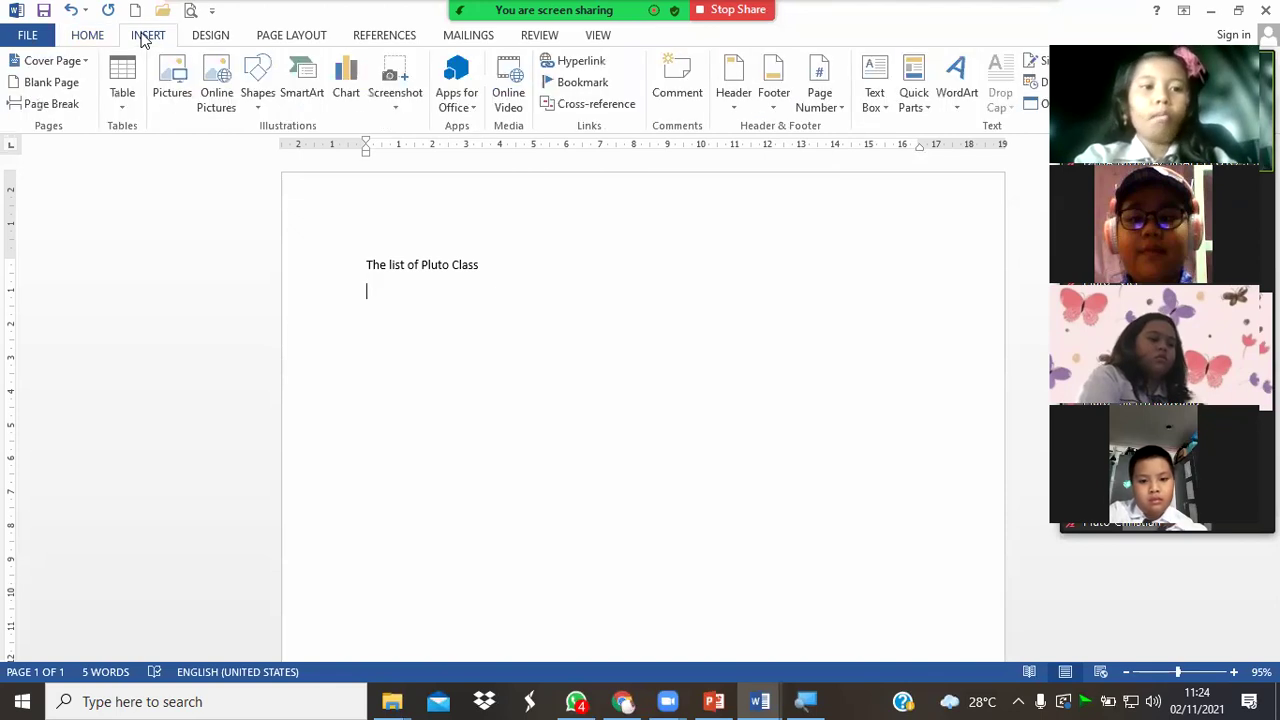
pyautogui.click(126, 110)
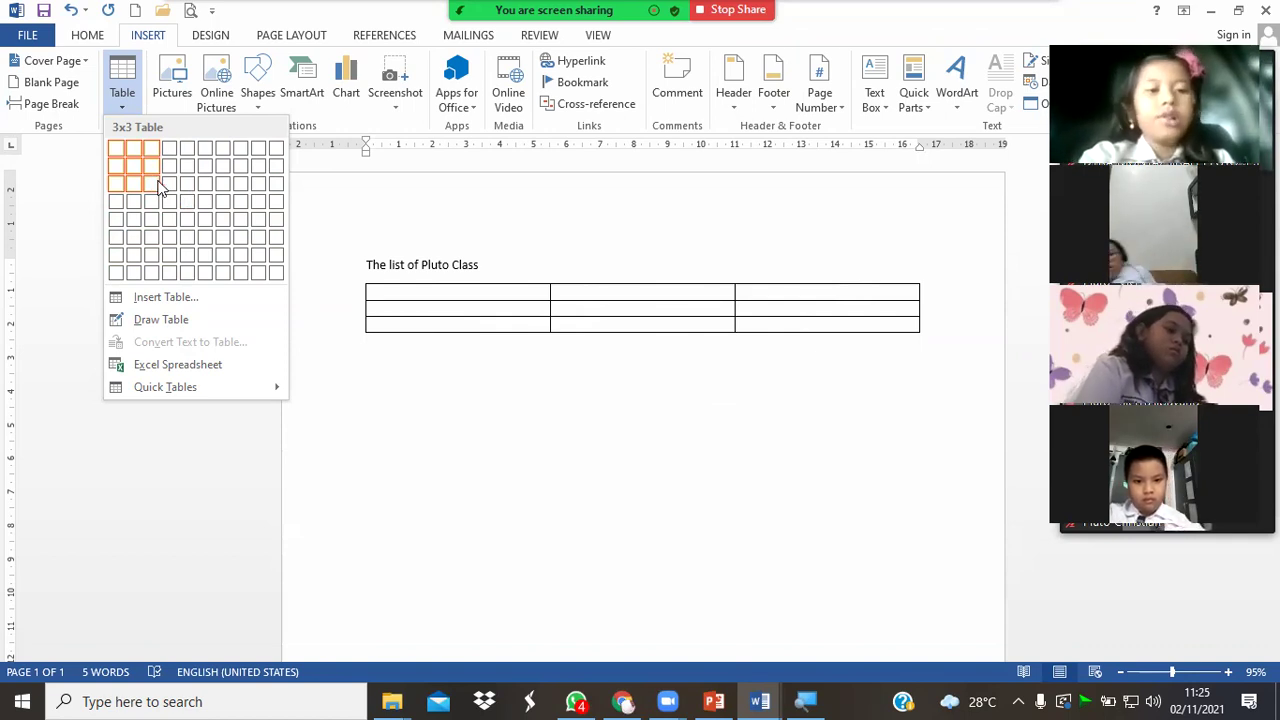
pyautogui.click(158, 186)
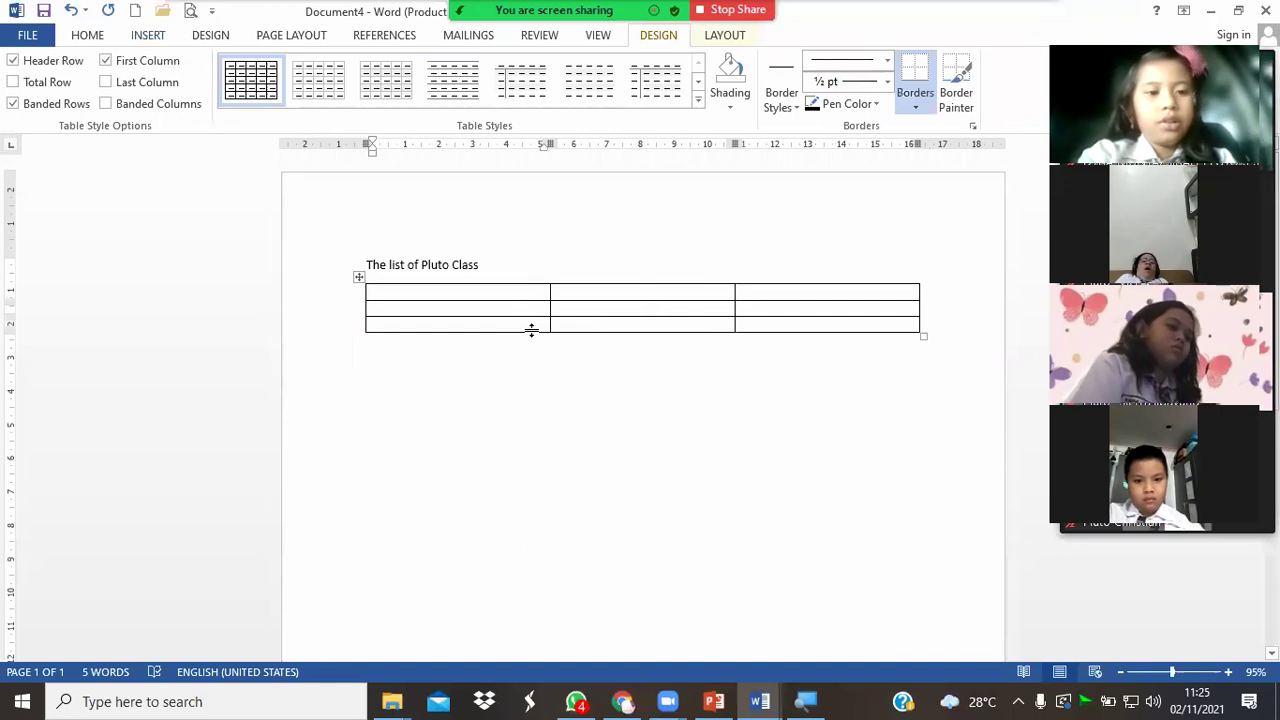
pyautogui.write('no')
pyautogui.press('Tab')
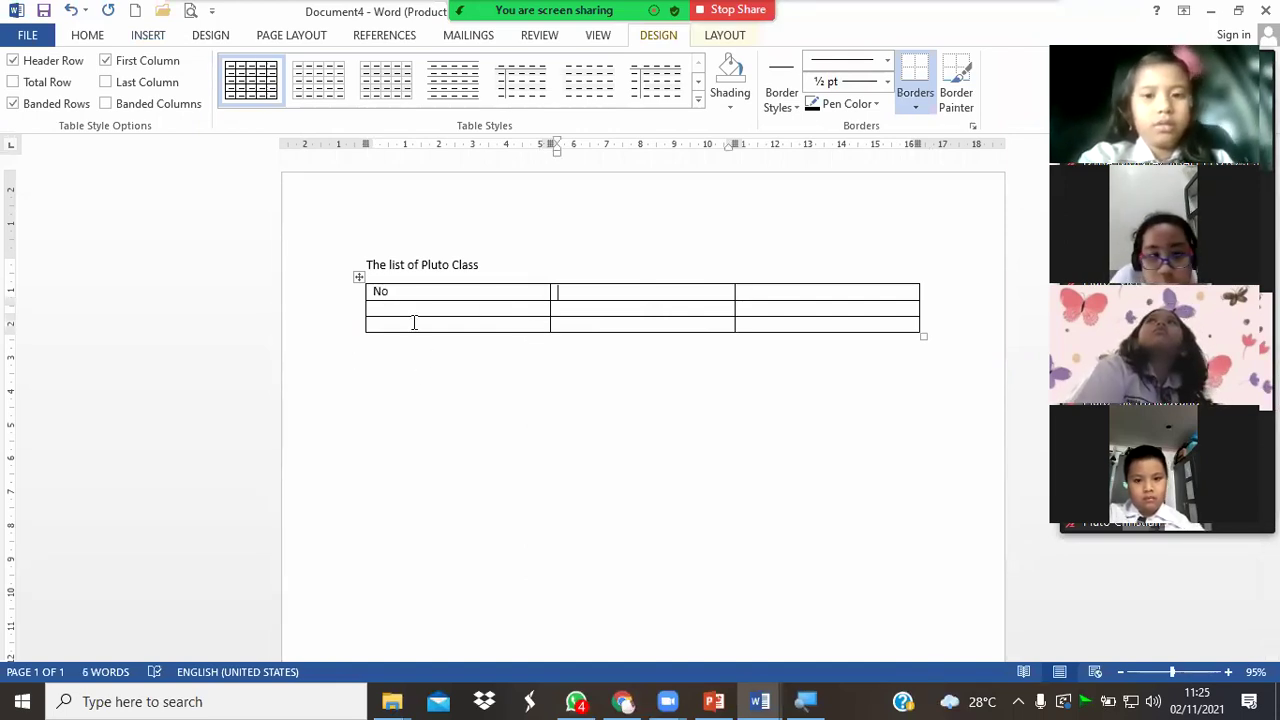
pyautogui.press('Tab')
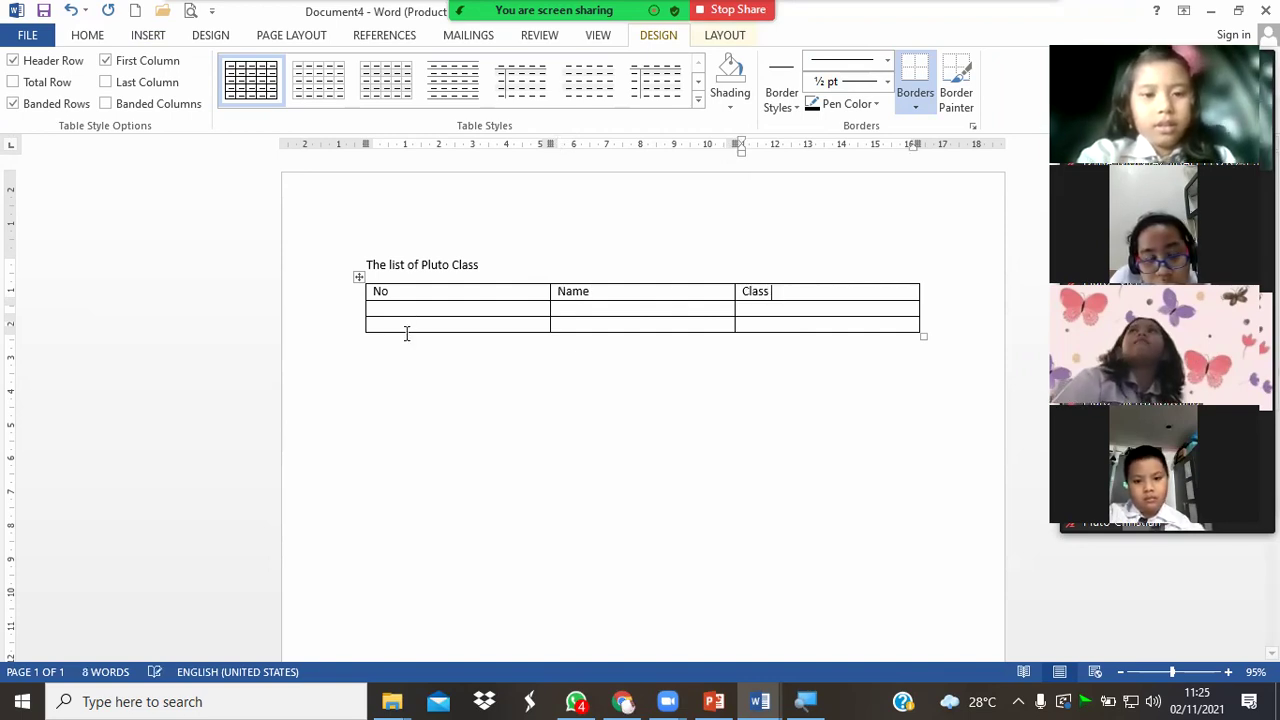
# - Fill two student rows with numbers, student names and class Pluto
pyautogui.click(404, 311)
pyautogui.write('1')
pyautogui.press('Tab')
pyautogui.write('Dyra')
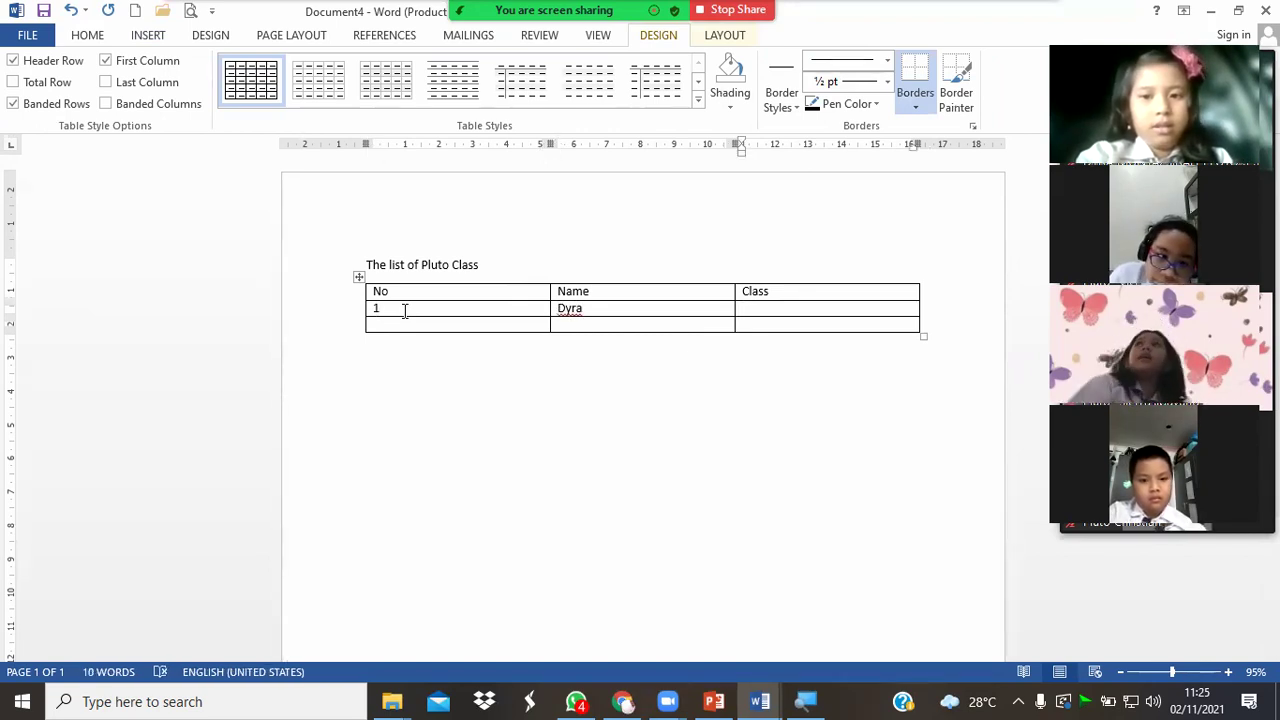
pyautogui.press('Tab')
pyautogui.write('2')
pyautogui.press('Tab')
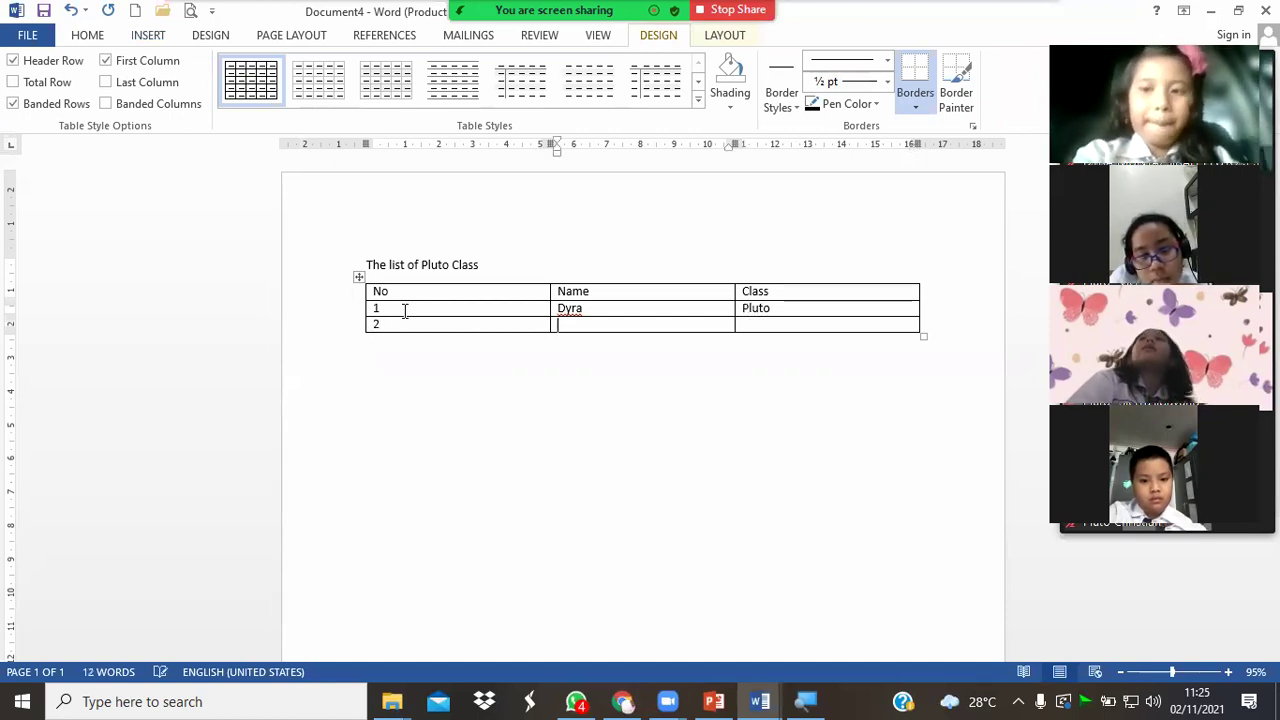
pyautogui.write('vi')
pyautogui.write('i')
pyautogui.press('Tab')
pyautogui.write('p')
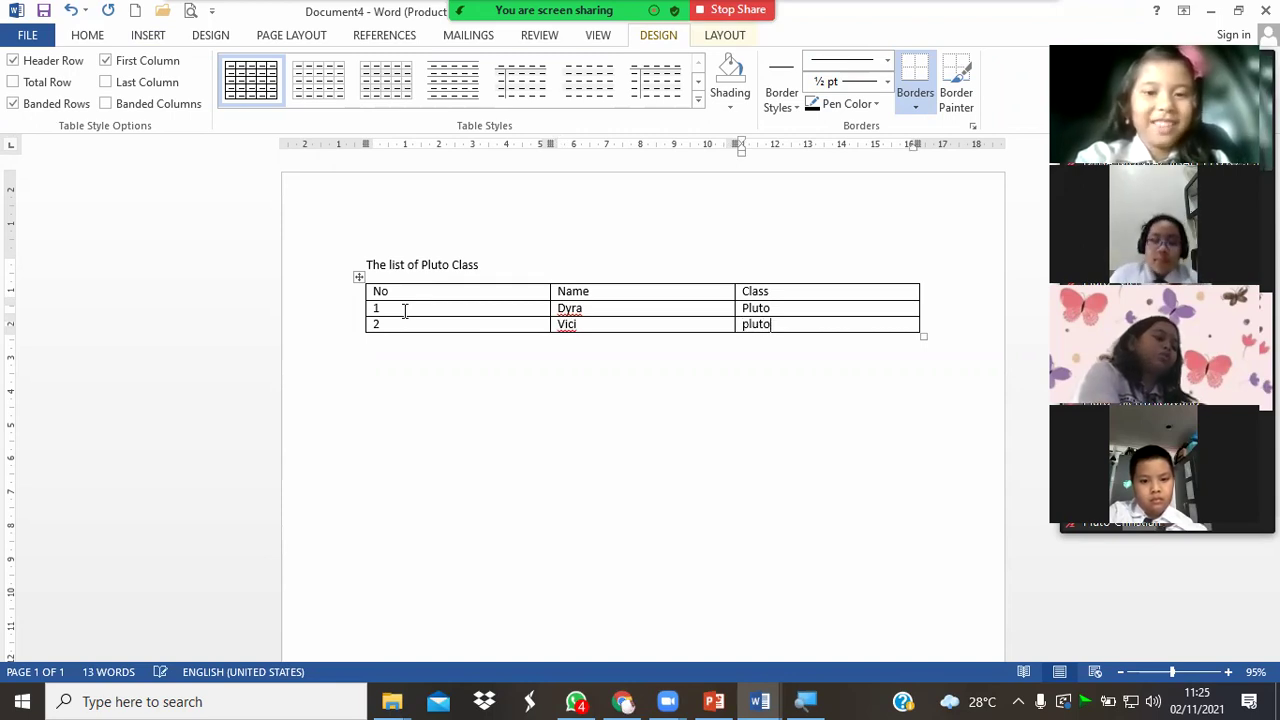
# - Make the table's header row bold with dark gold text
pyautogui.click(576, 444)
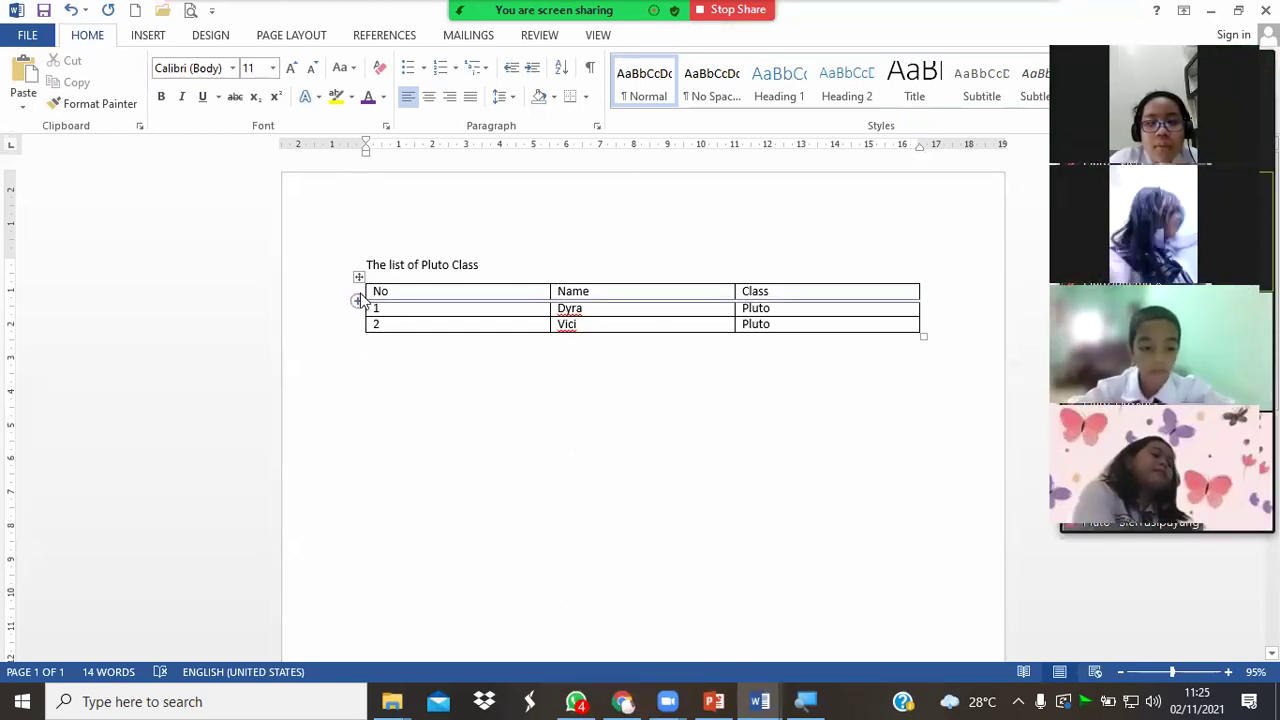
pyautogui.click(351, 298)
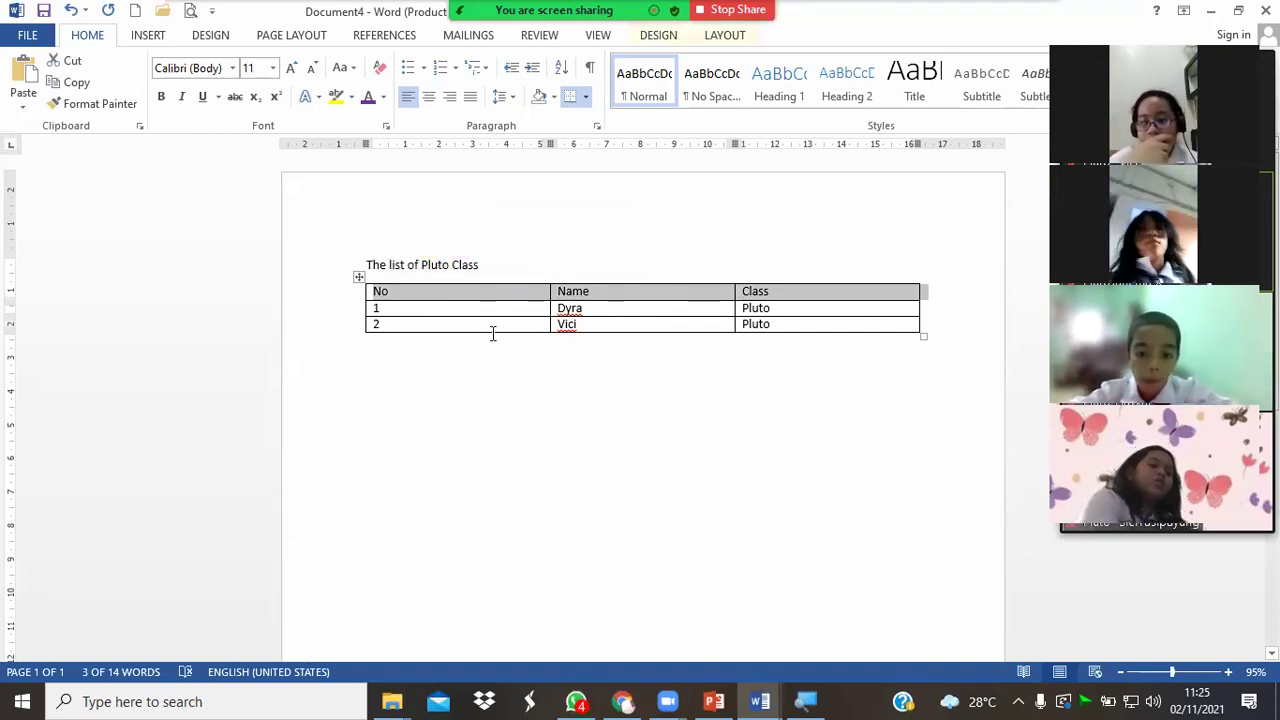
pyautogui.click(162, 97)
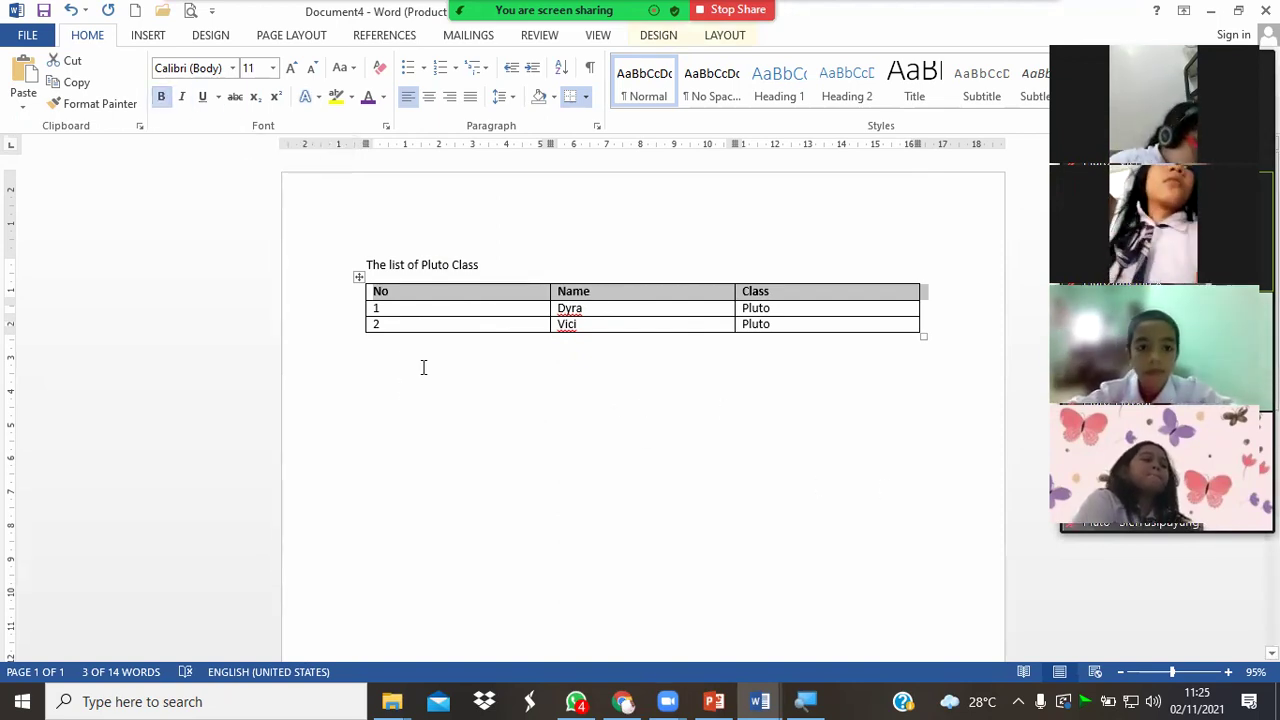
pyautogui.click(383, 97)
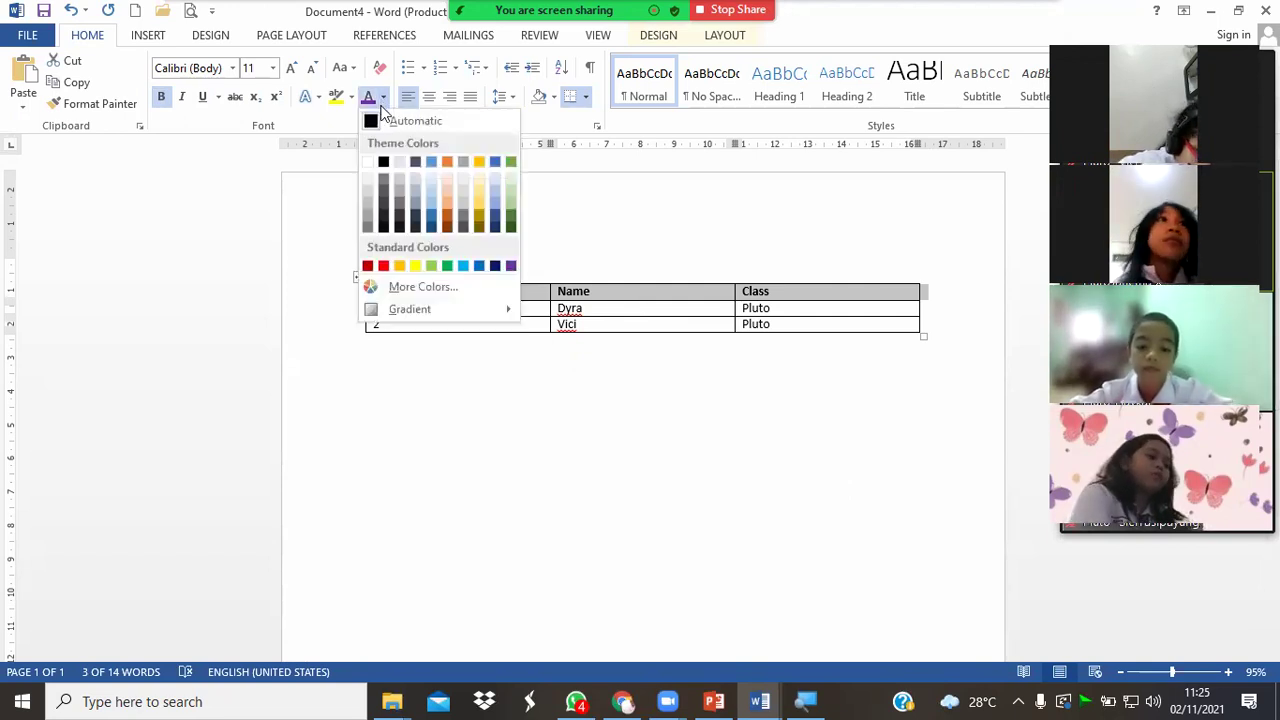
pyautogui.click(478, 229)
pyautogui.click(668, 405)
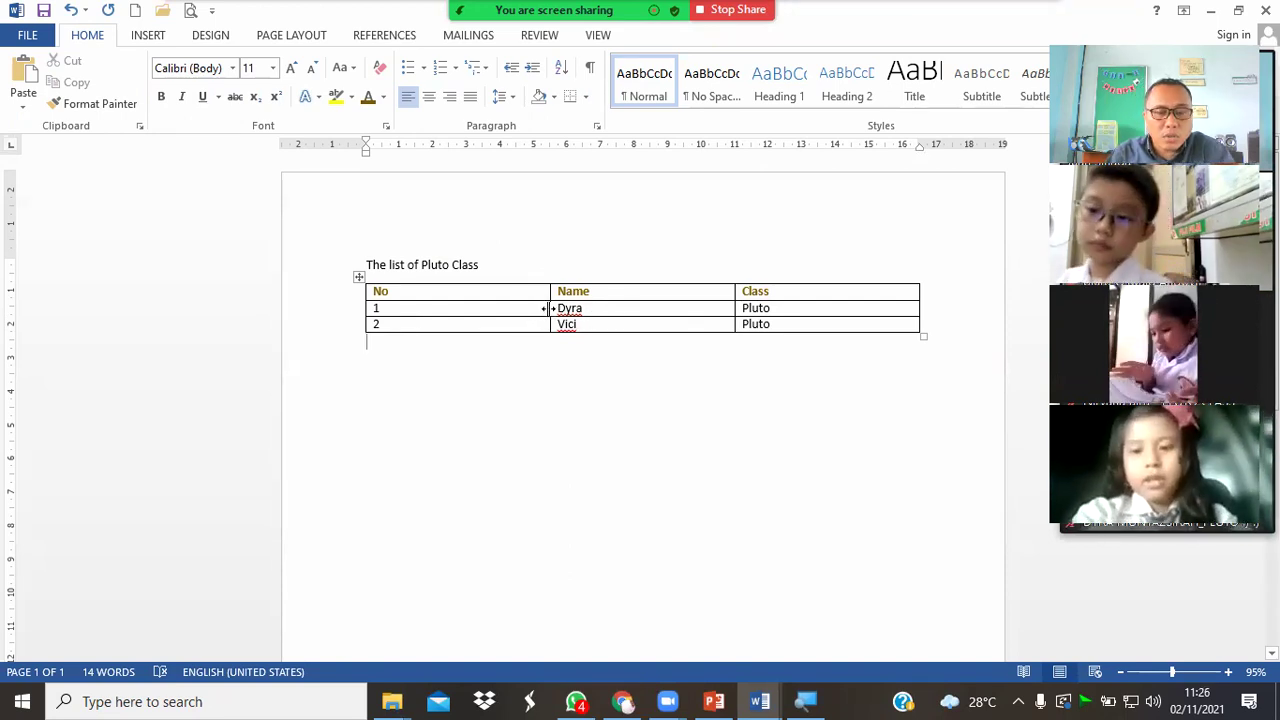
# - Drag the No/Name column border left to narrow the No column and widen Name
pyautogui.press('ctrl')
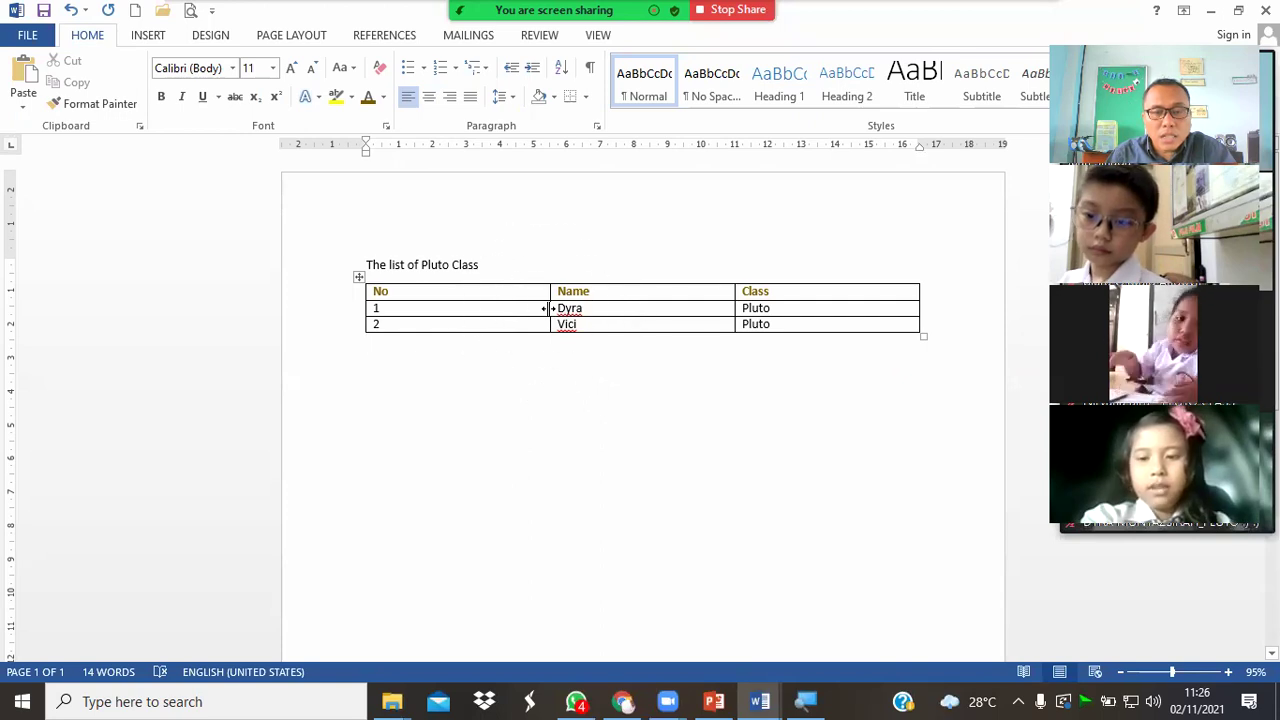
pyautogui.moveTo(547, 308); pyautogui.dragTo(463, 320)
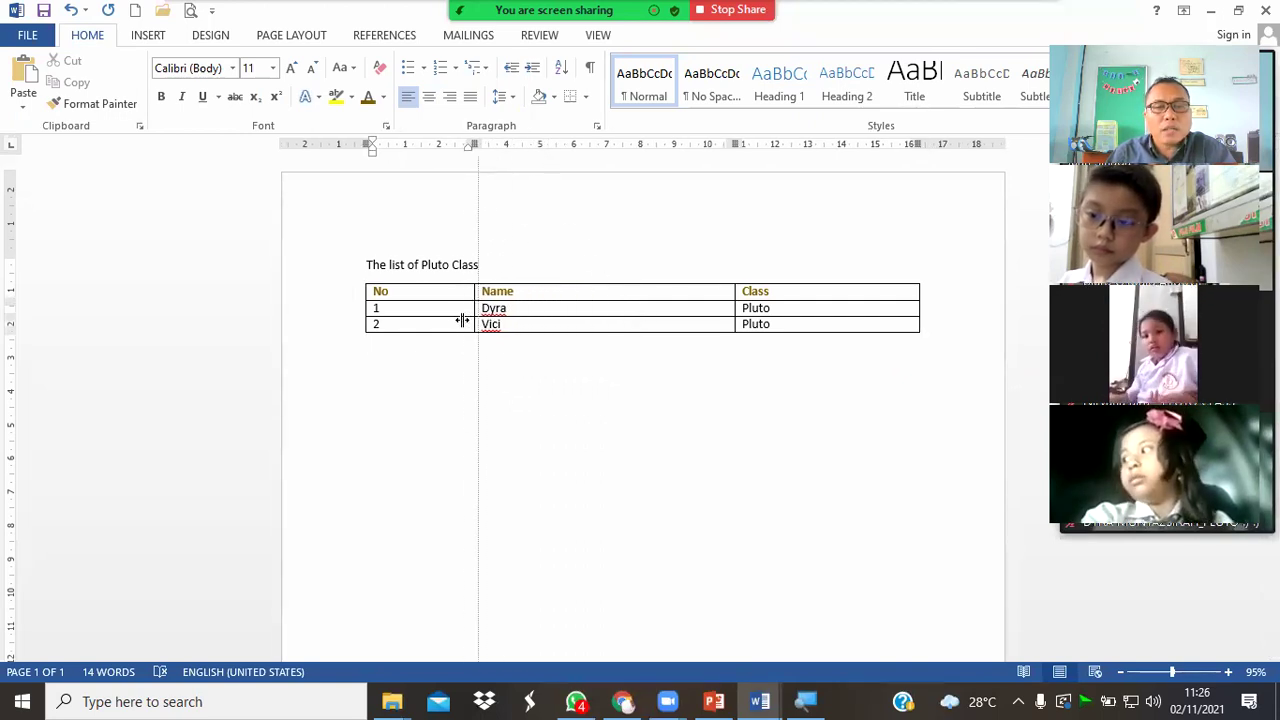
pyautogui.moveTo(463, 320); pyautogui.dragTo(406, 328)
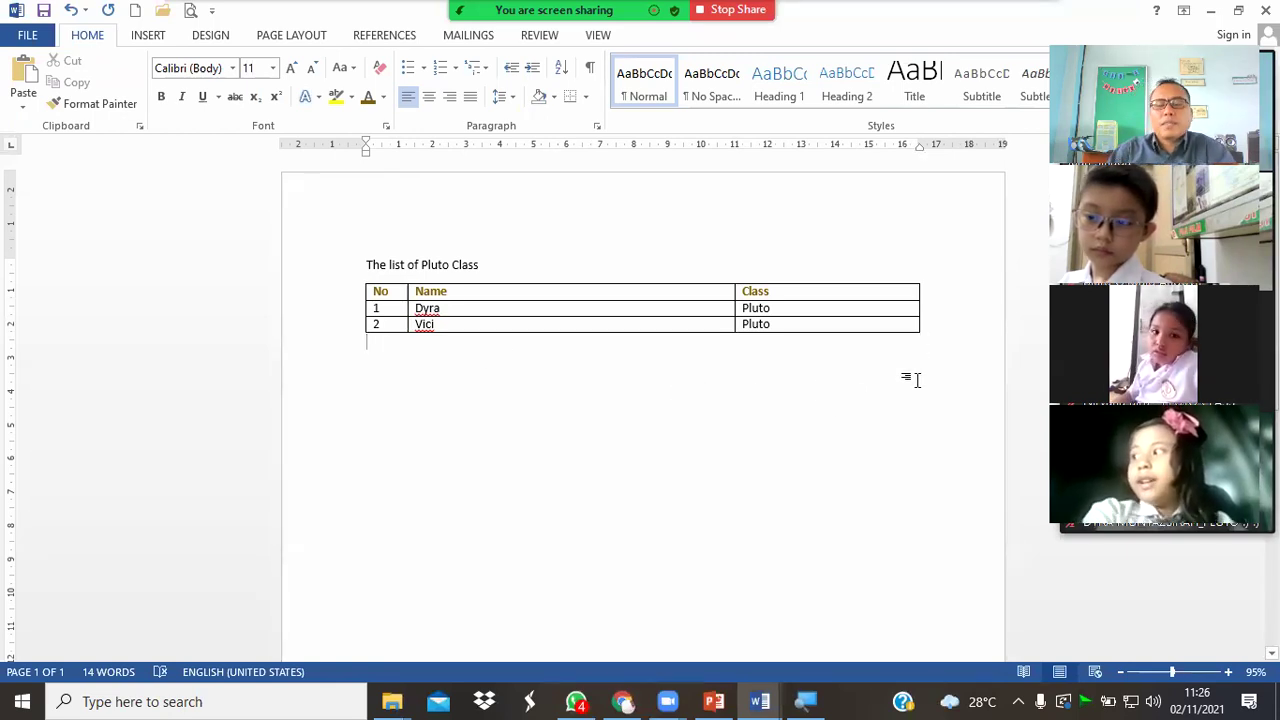
# - Add a blank line below the Pluto class table and place the cursor on it
pyautogui.press('Return')
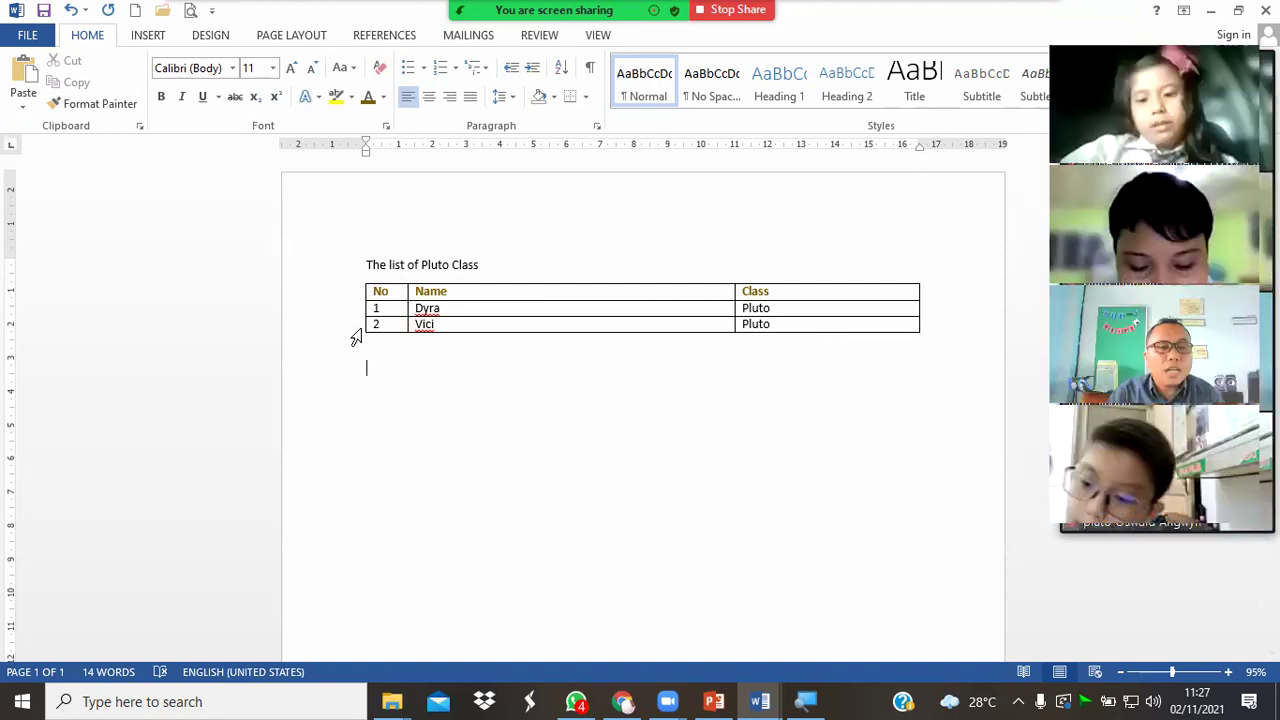
pyautogui.press('Return')
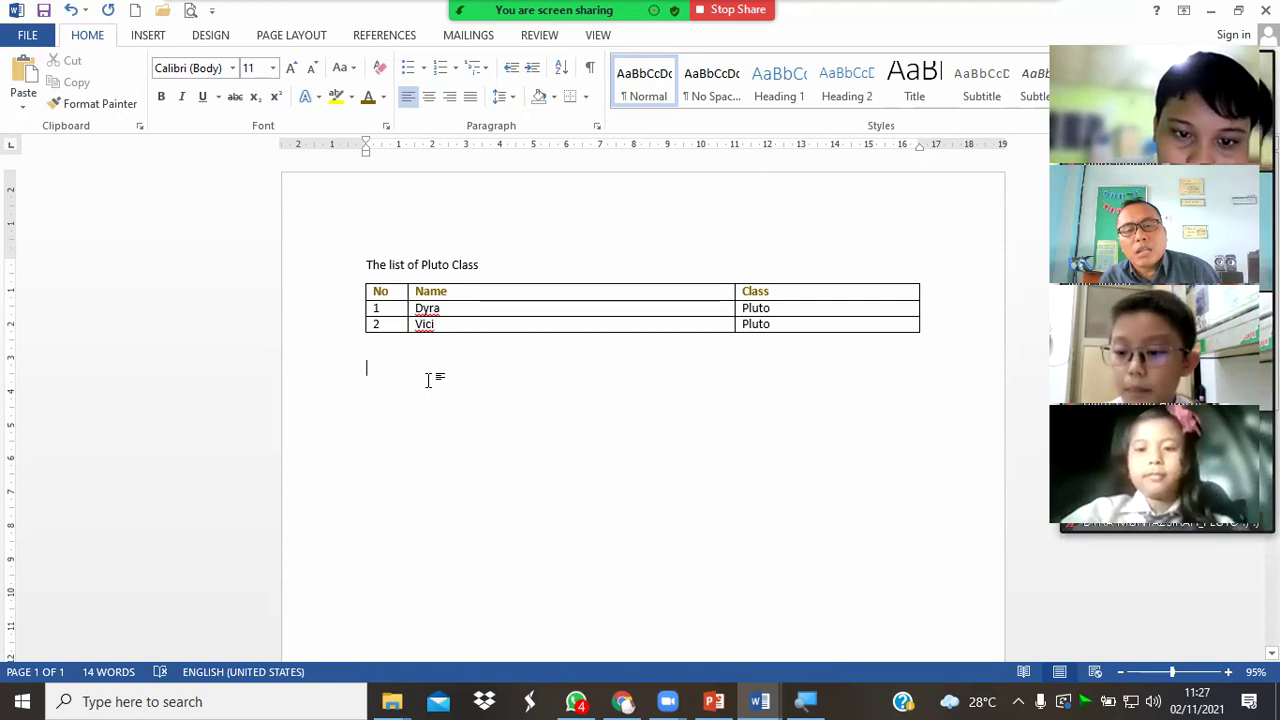
pyautogui.click(382, 372)
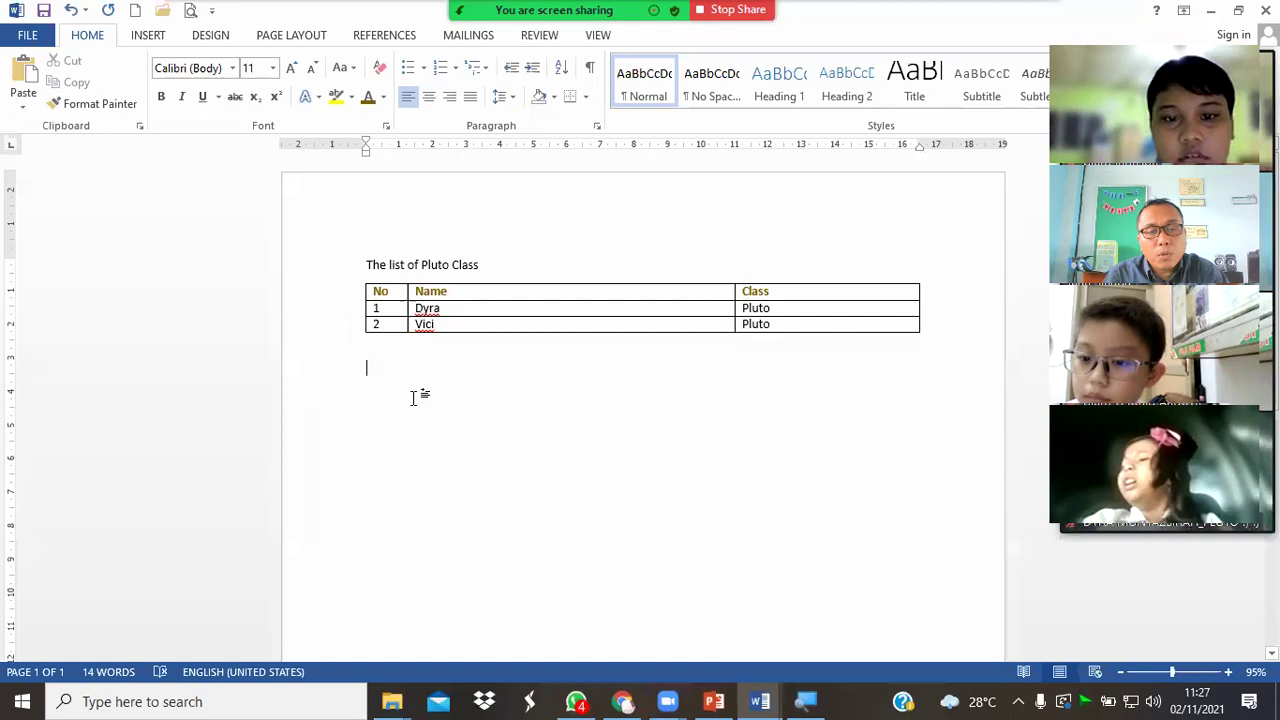
pyautogui.click(384, 384)
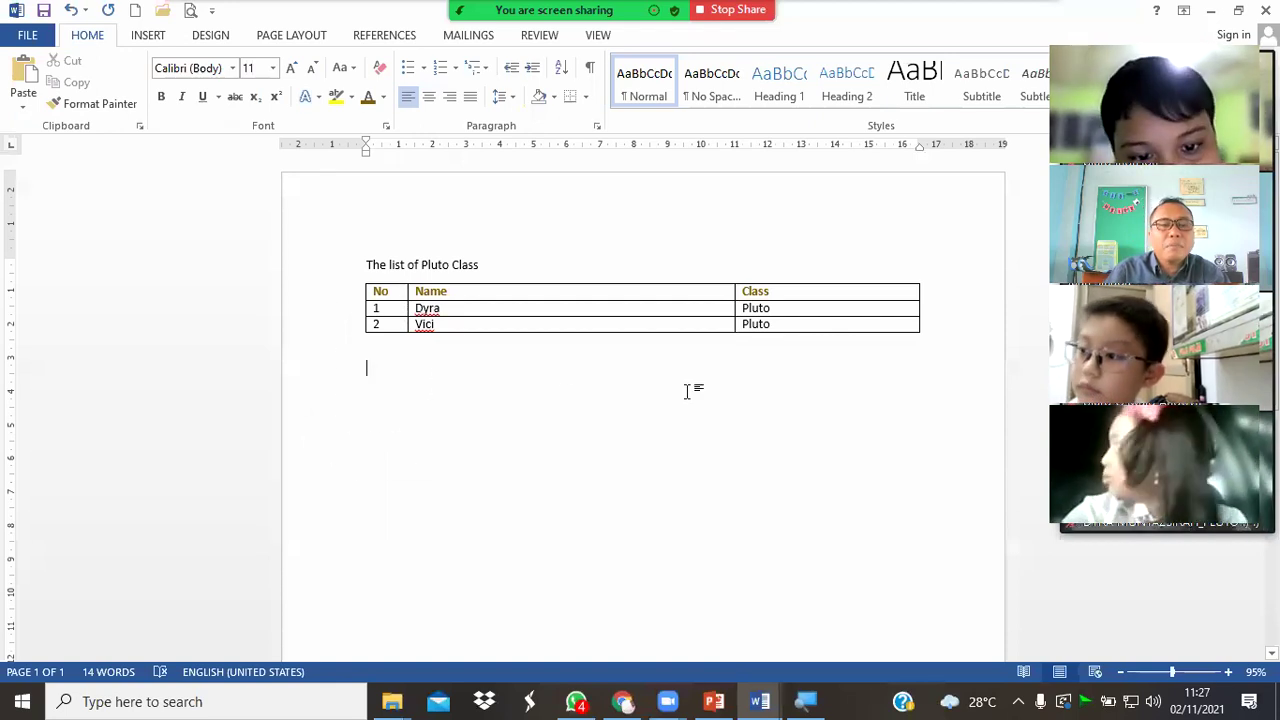
# - Preview a table from the INSERT Table grid, dismiss it, and return to the empty line below
pyautogui.click(540, 328)
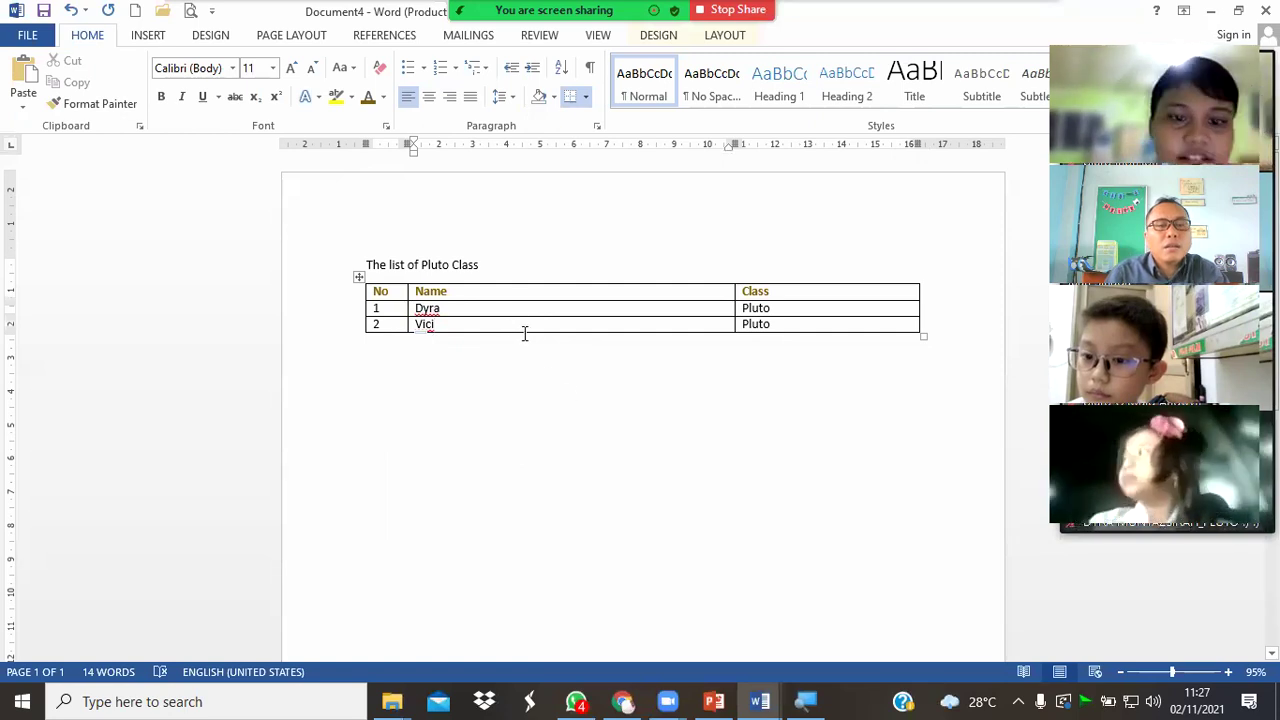
pyautogui.click(148, 34)
pyautogui.click(122, 106)
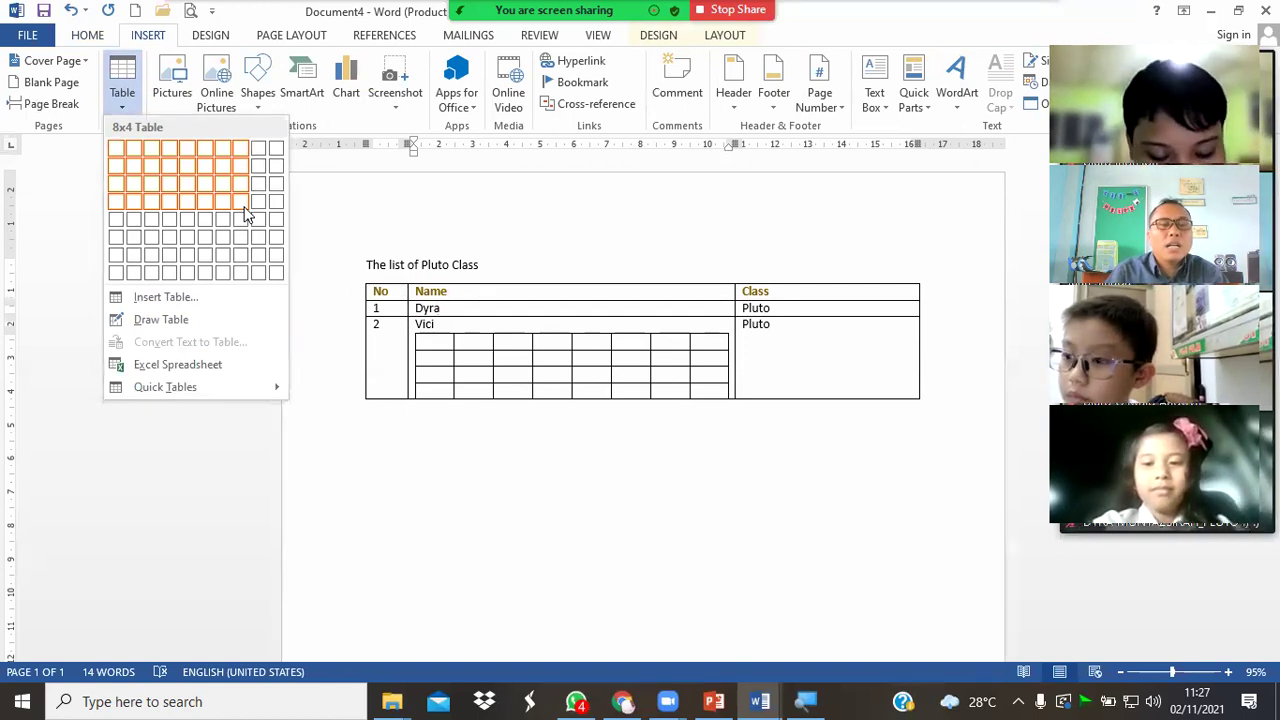
pyautogui.click(288, 238)
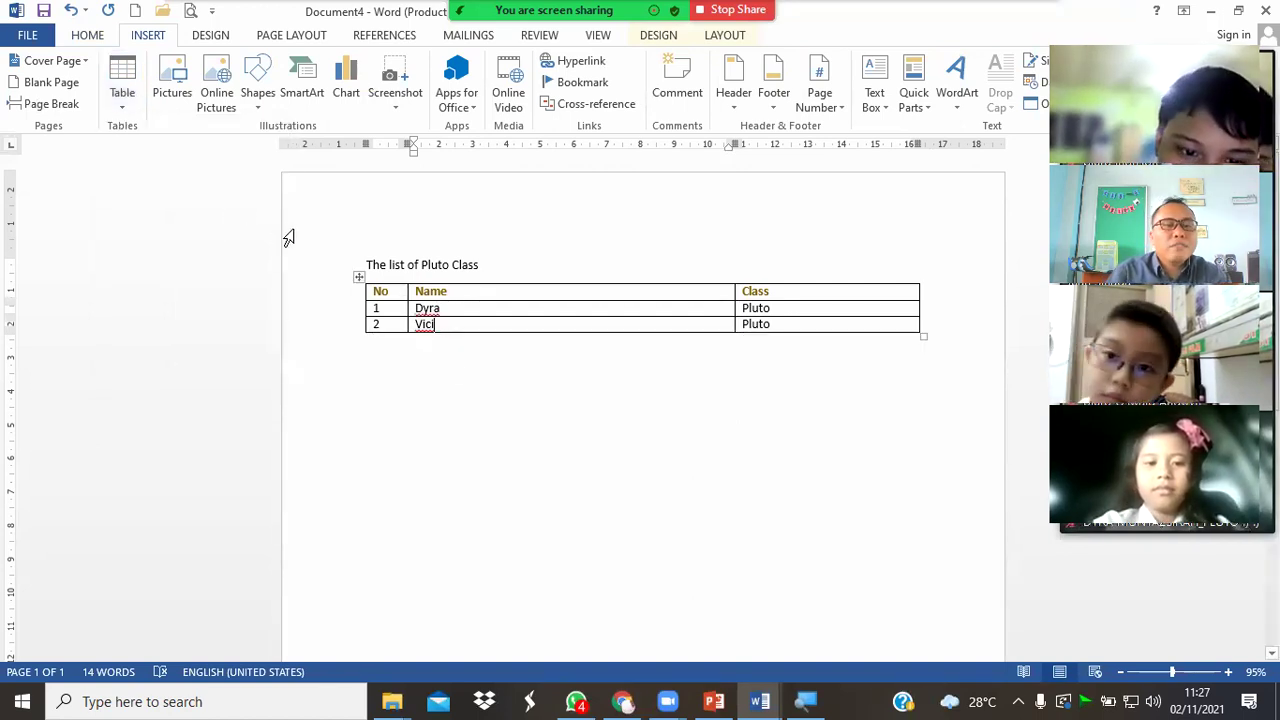
pyautogui.click(583, 377)
pyautogui.click(457, 323)
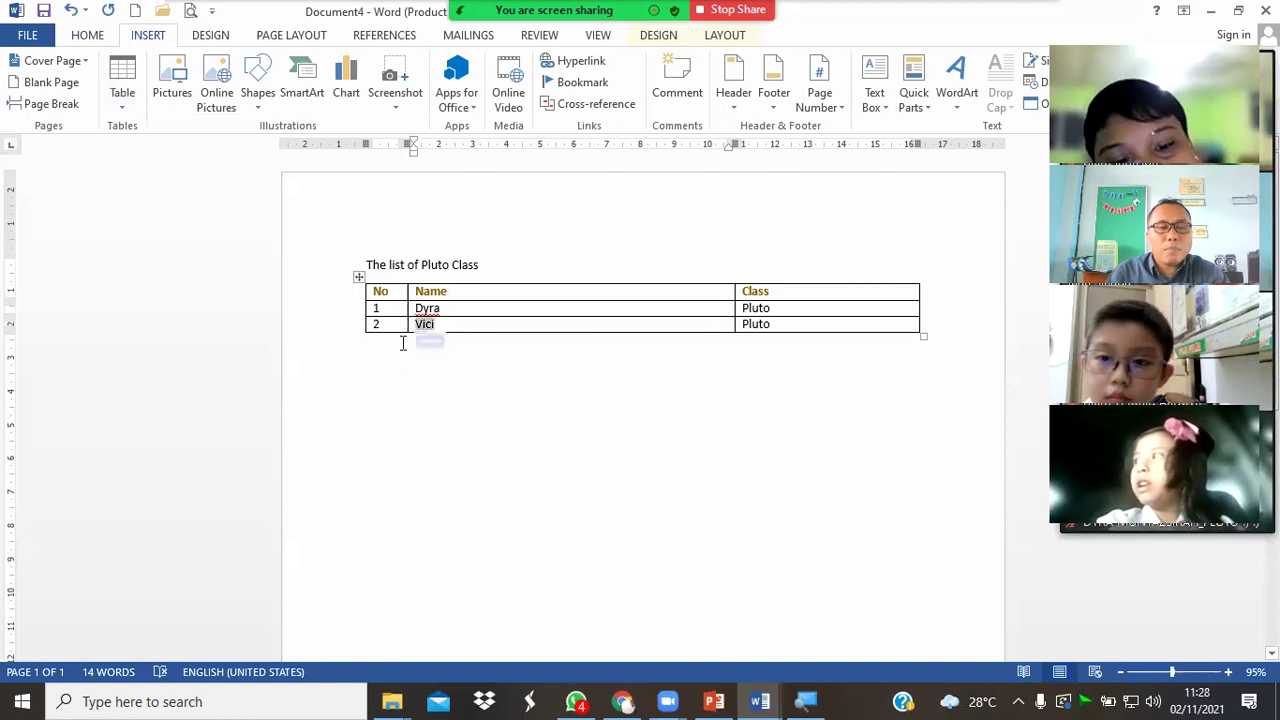
pyautogui.click(380, 374)
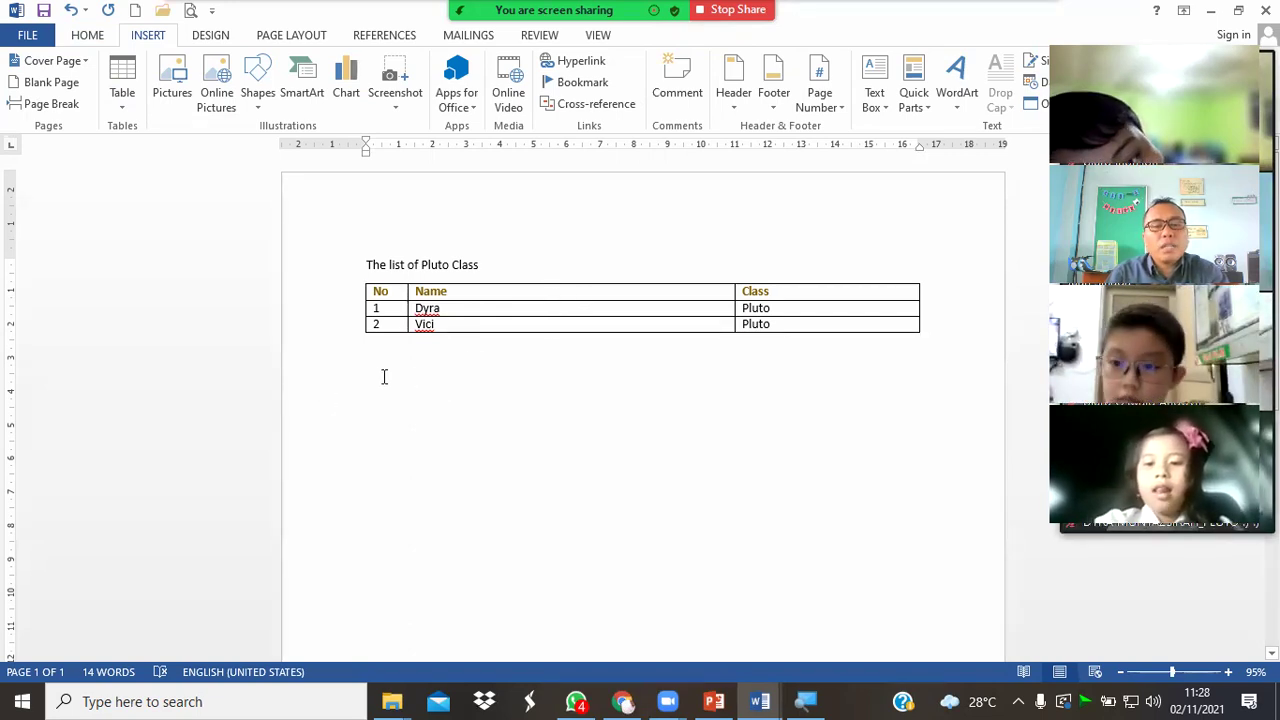
pyautogui.press('ctrl')
pyautogui.press('ctrl')
pyautogui.press('ctrl')
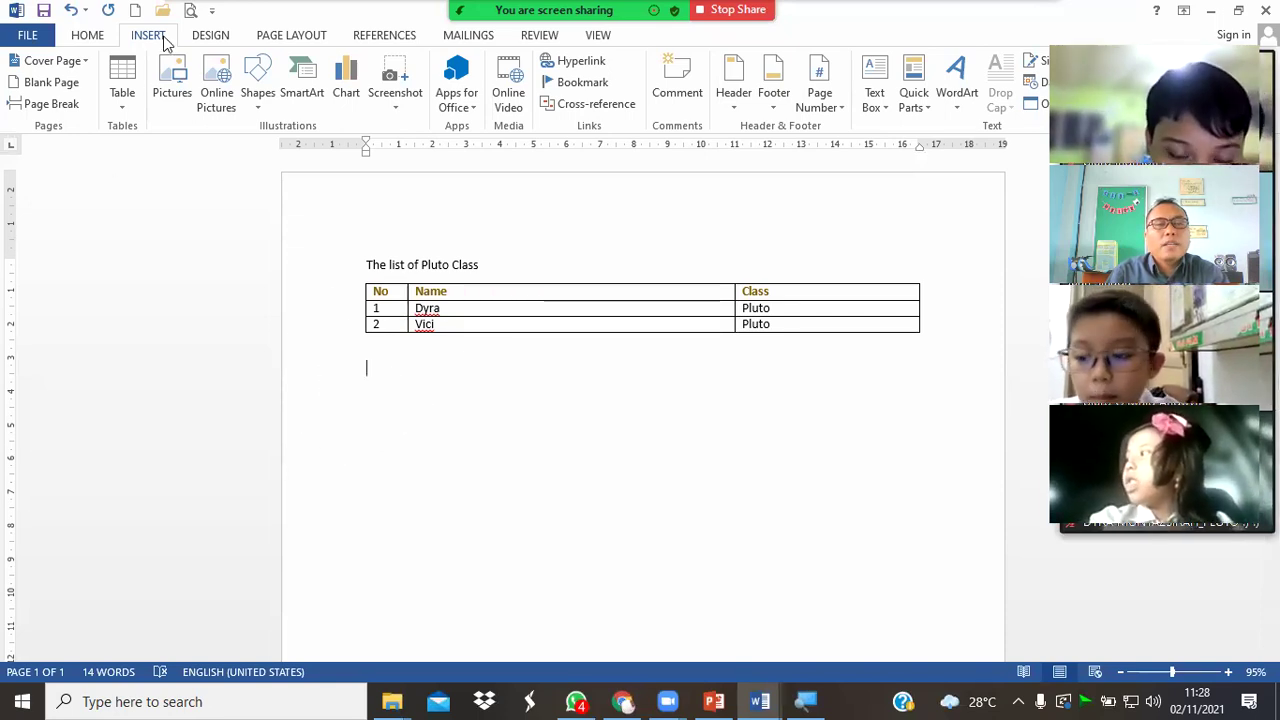
# - Insert a 3-column, 3-row table below the first table
pyautogui.click(122, 95)
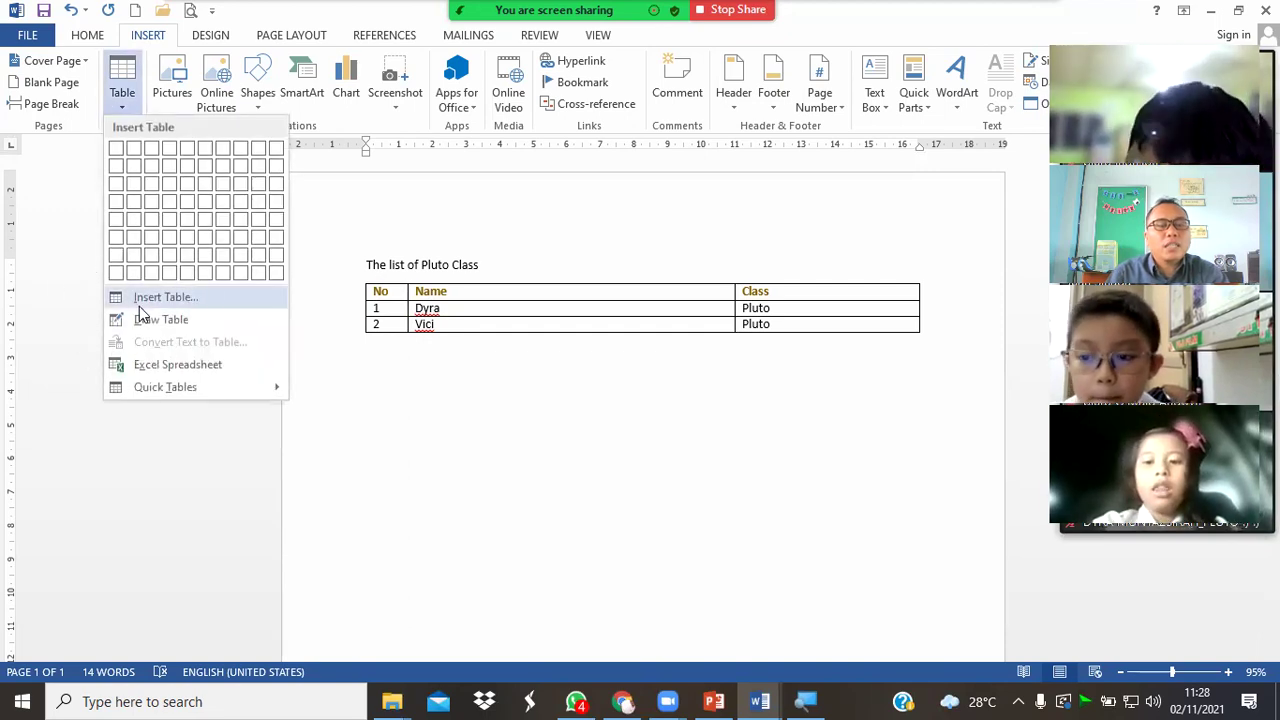
pyautogui.click(141, 303)
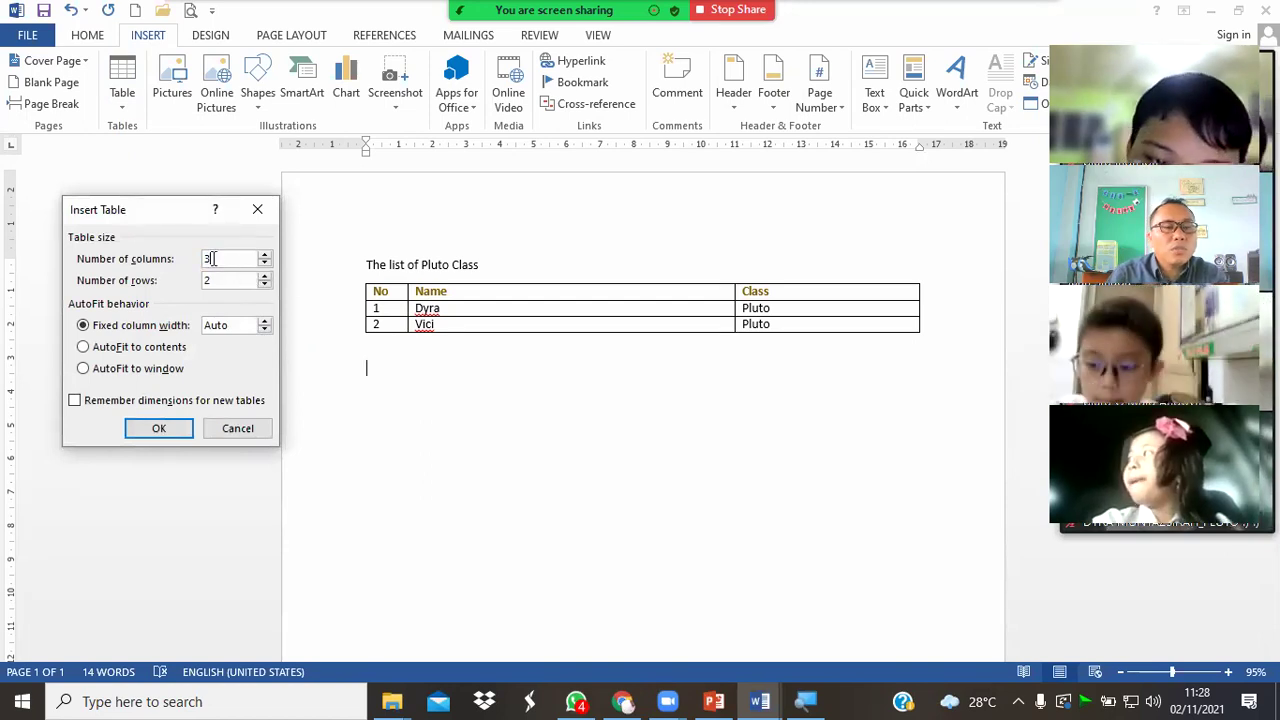
pyautogui.doubleClick(227, 287)
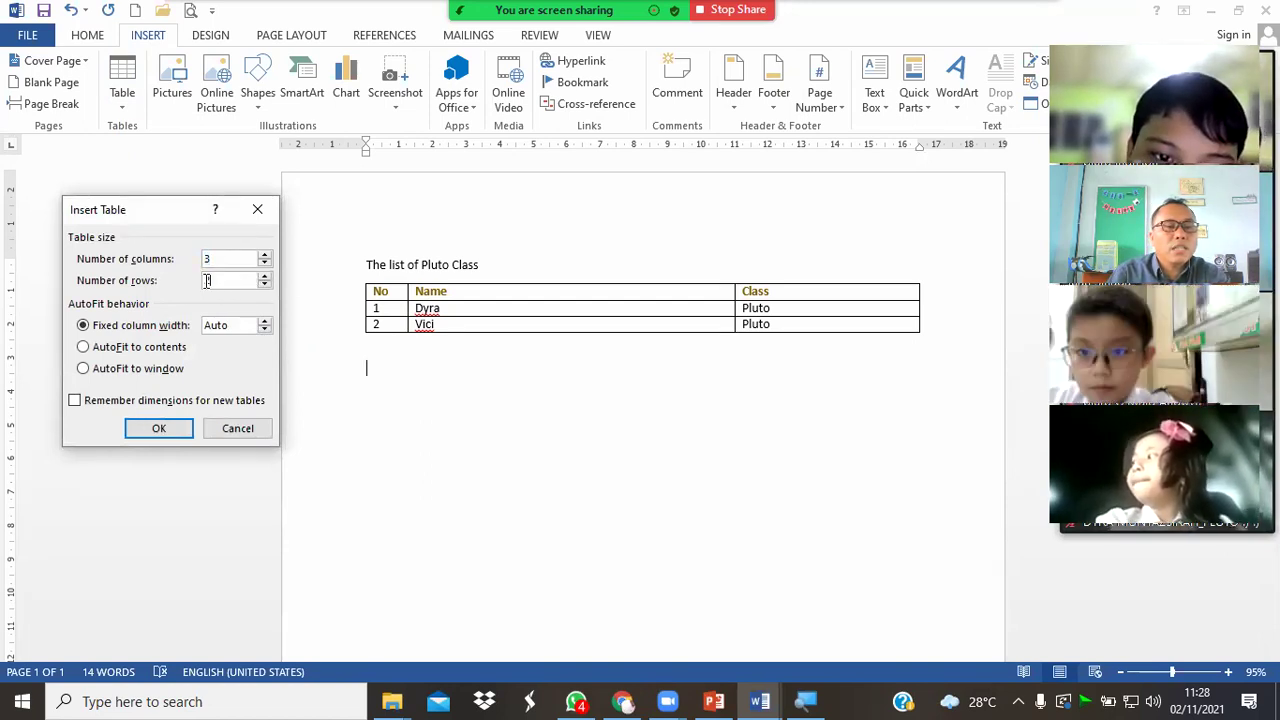
pyautogui.click(187, 430)
# - Fill in No, Name, Class headers and two Pluto student rows numbered 1 and 2
pyautogui.write('No')
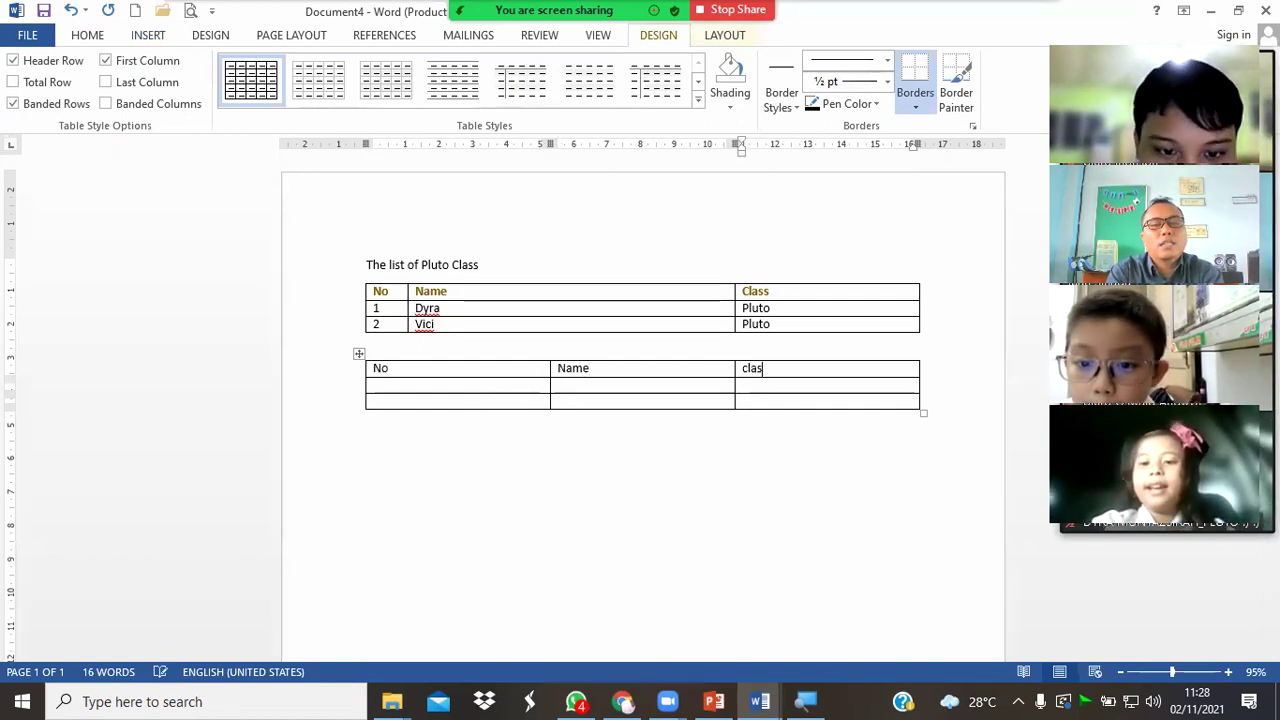
pyautogui.write('1')
pyautogui.press('Tab')
pyautogui.write('jhonson')
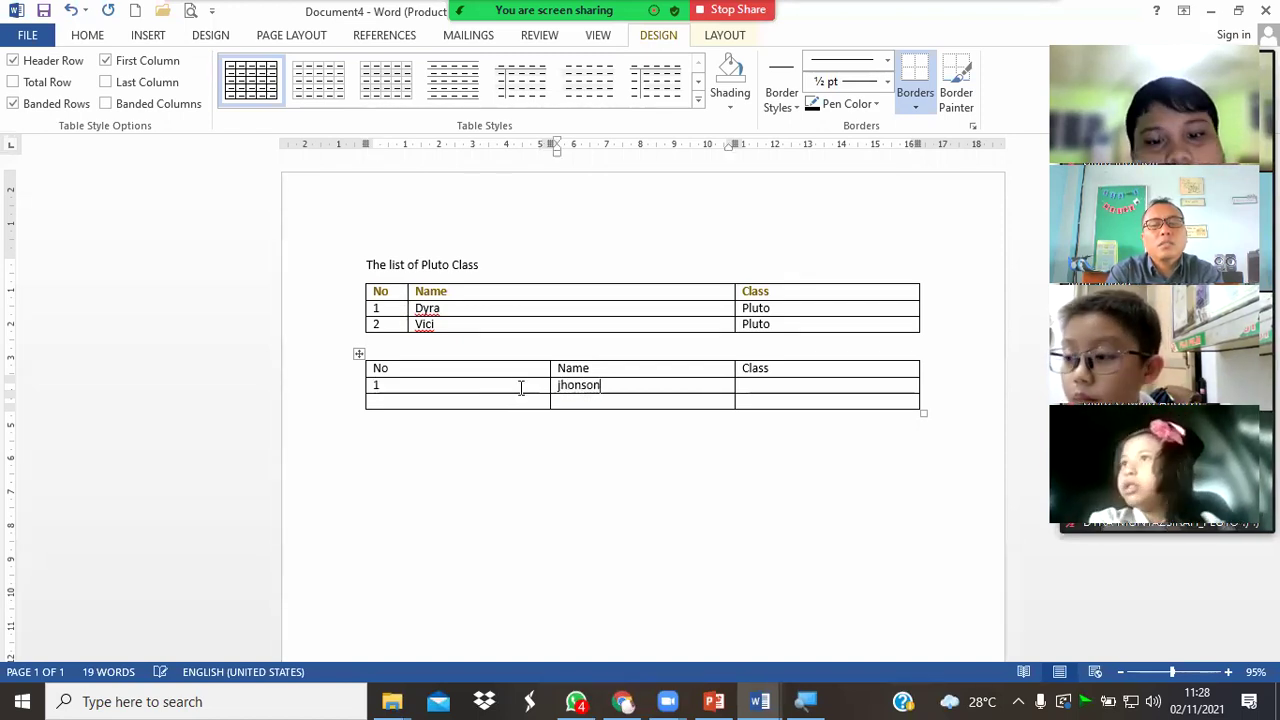
pyautogui.press('Tab')
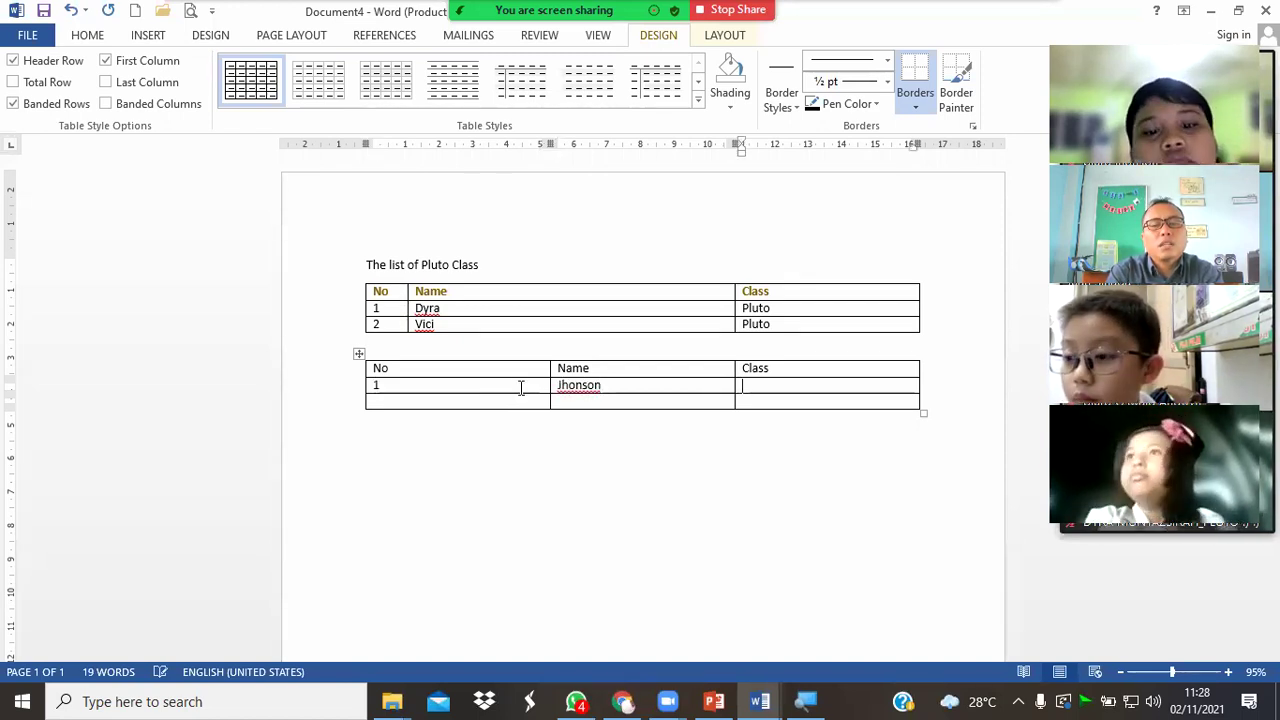
pyautogui.write('luto')
pyautogui.press('Tab')
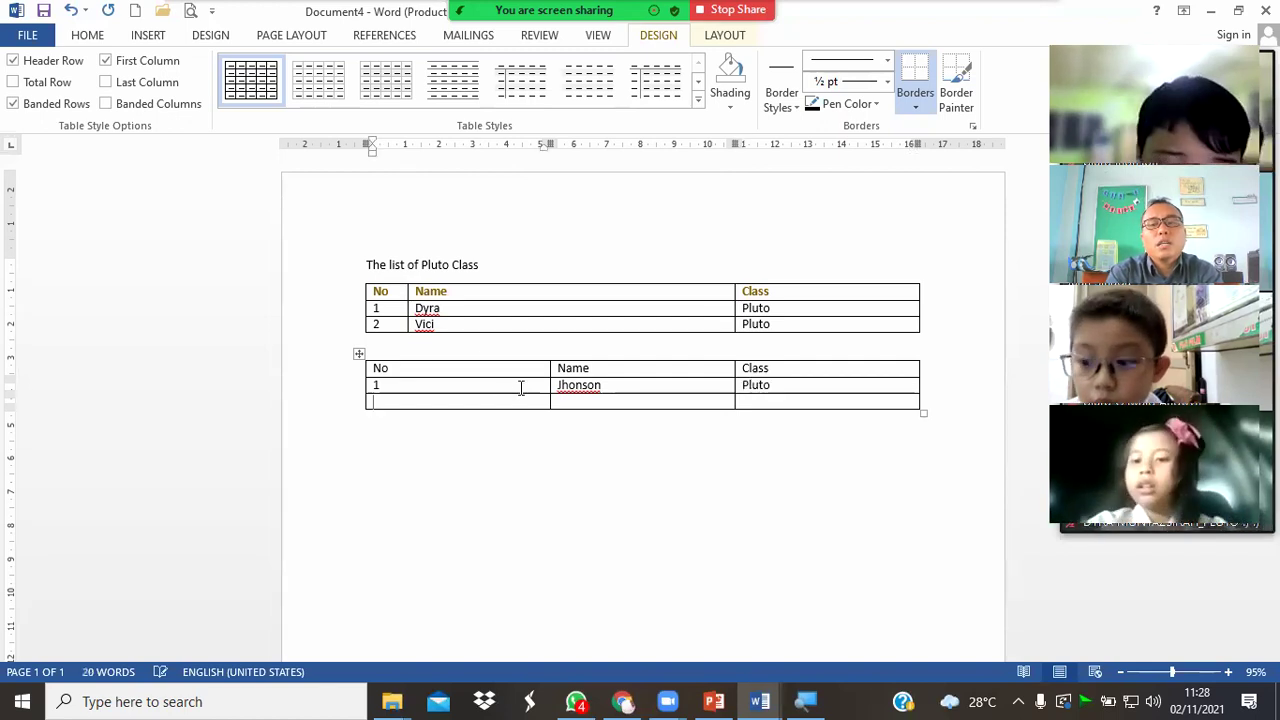
pyautogui.click(520, 388)
pyautogui.write('2')
pyautogui.press('Tab')
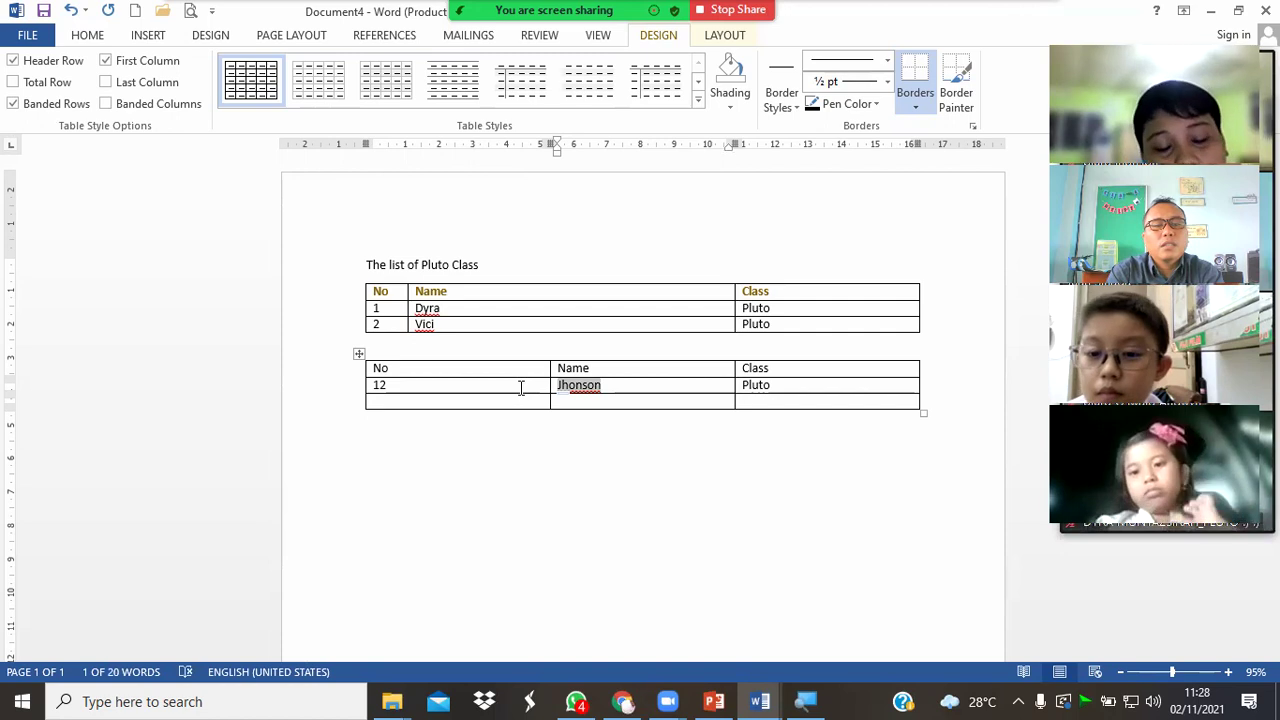
pyautogui.click(520, 388)
pyautogui.press('BackSpace')
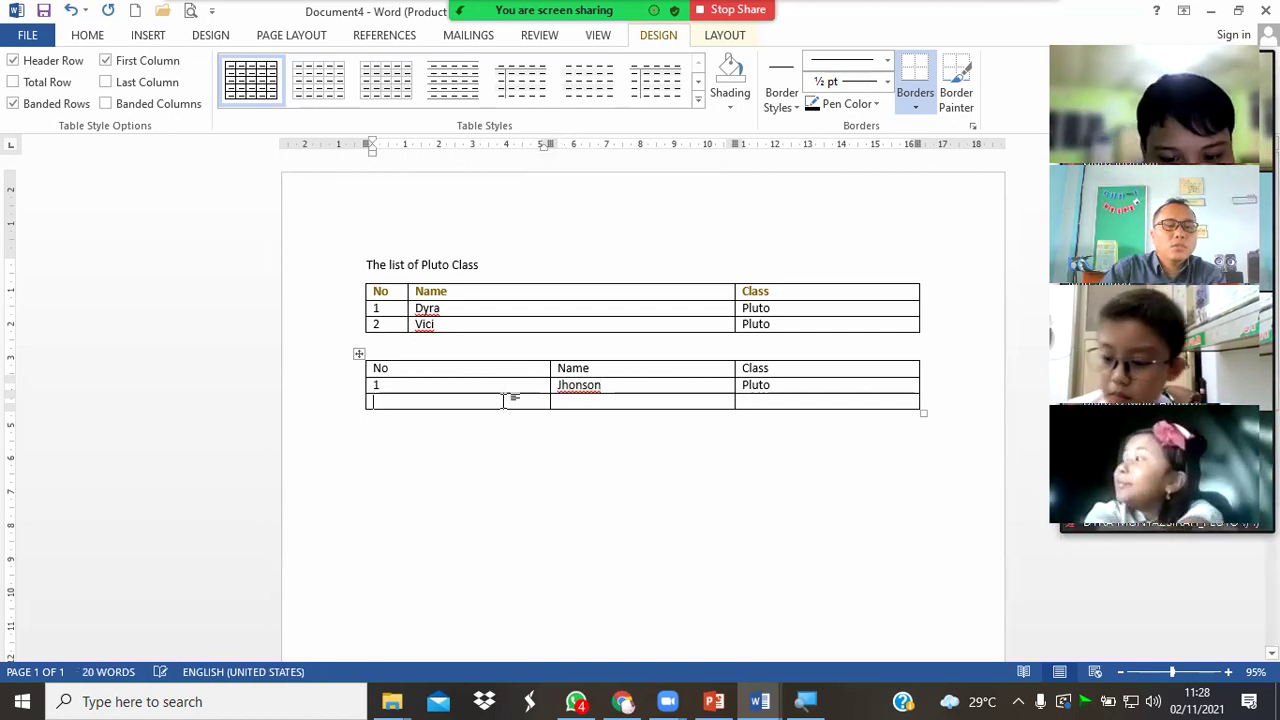
pyautogui.write('2')
pyautogui.press('Tab')
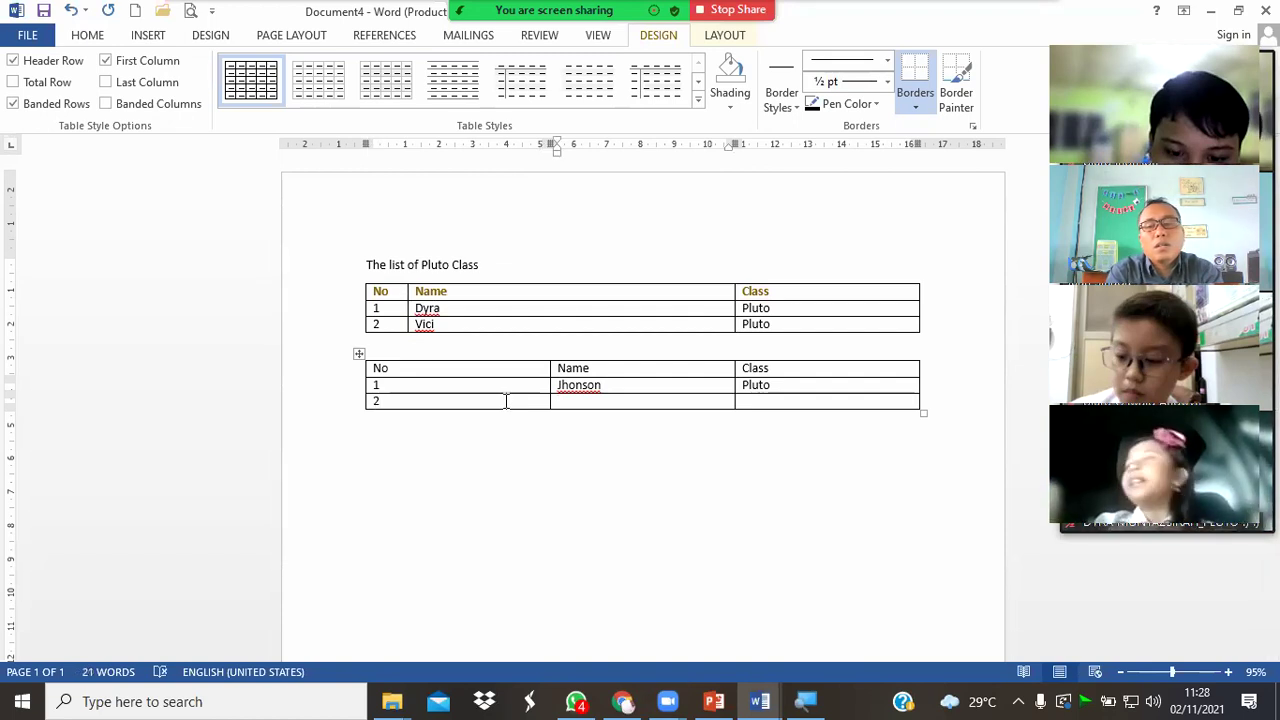
pyautogui.write('oswald')
pyautogui.press('Tab')
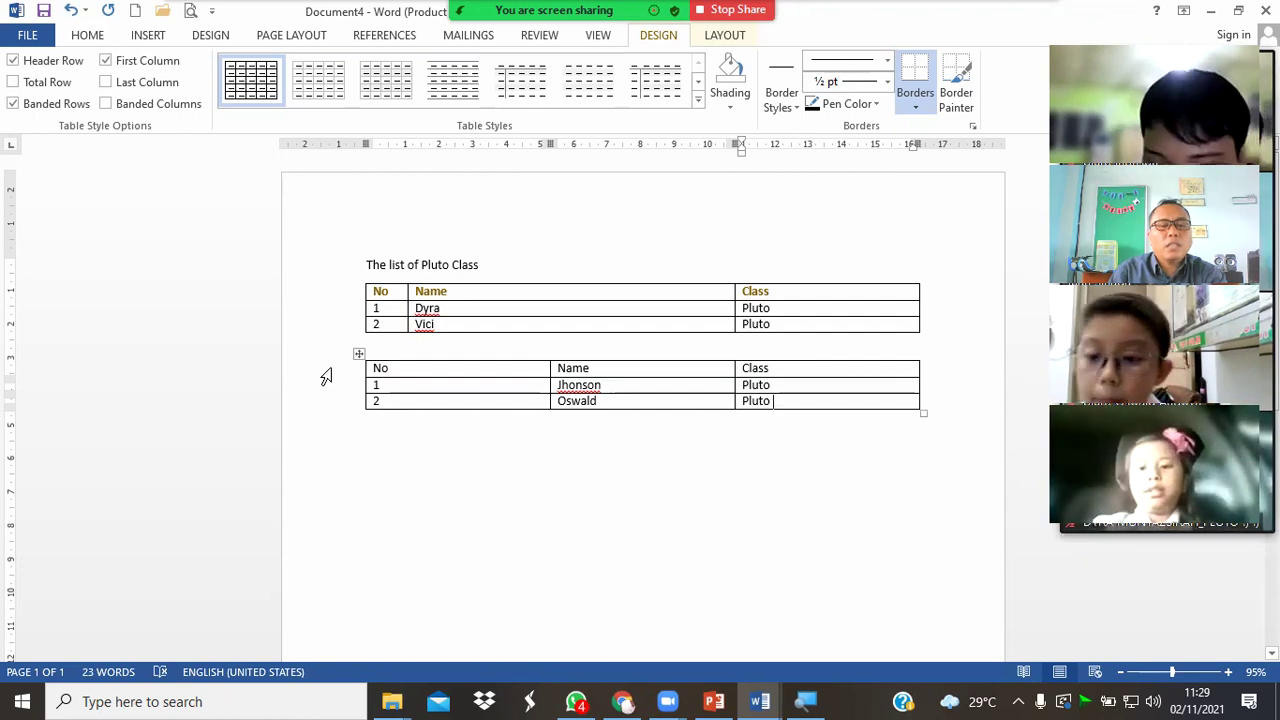
pyautogui.click(328, 377)
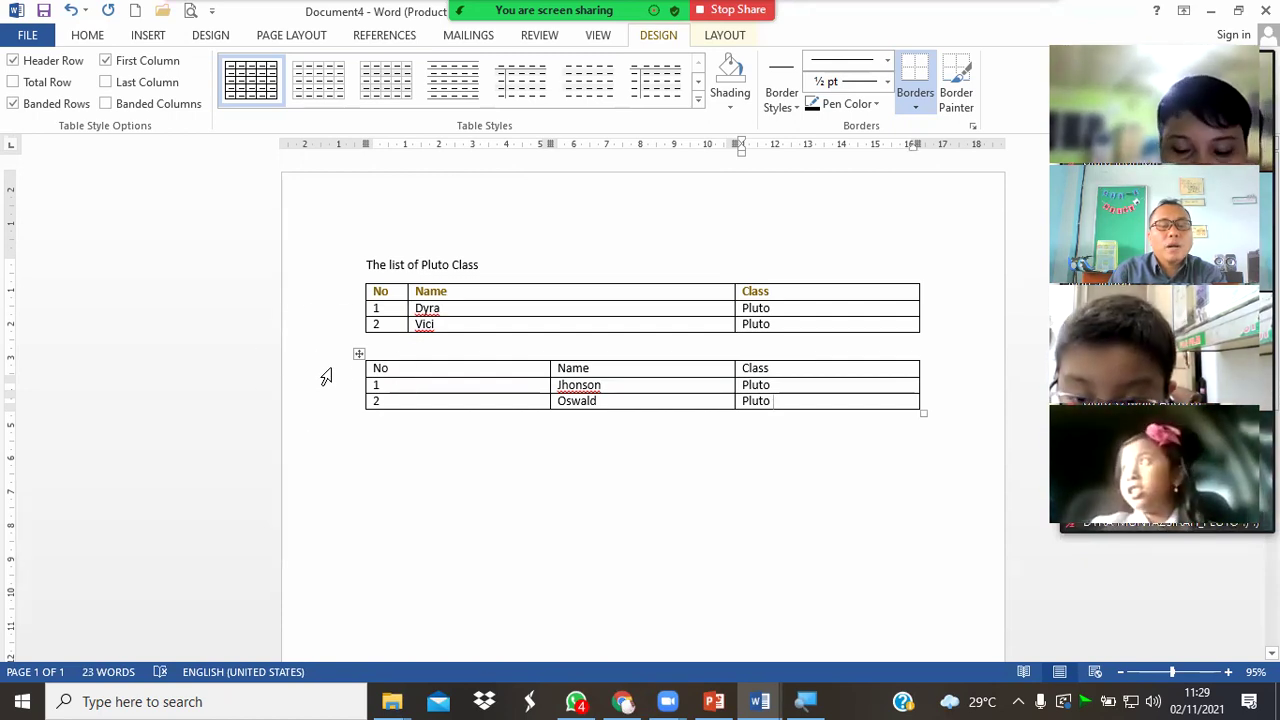
# - Colour the second table's header text orange and narrow its No column to match the first table
pyautogui.click(326, 377)
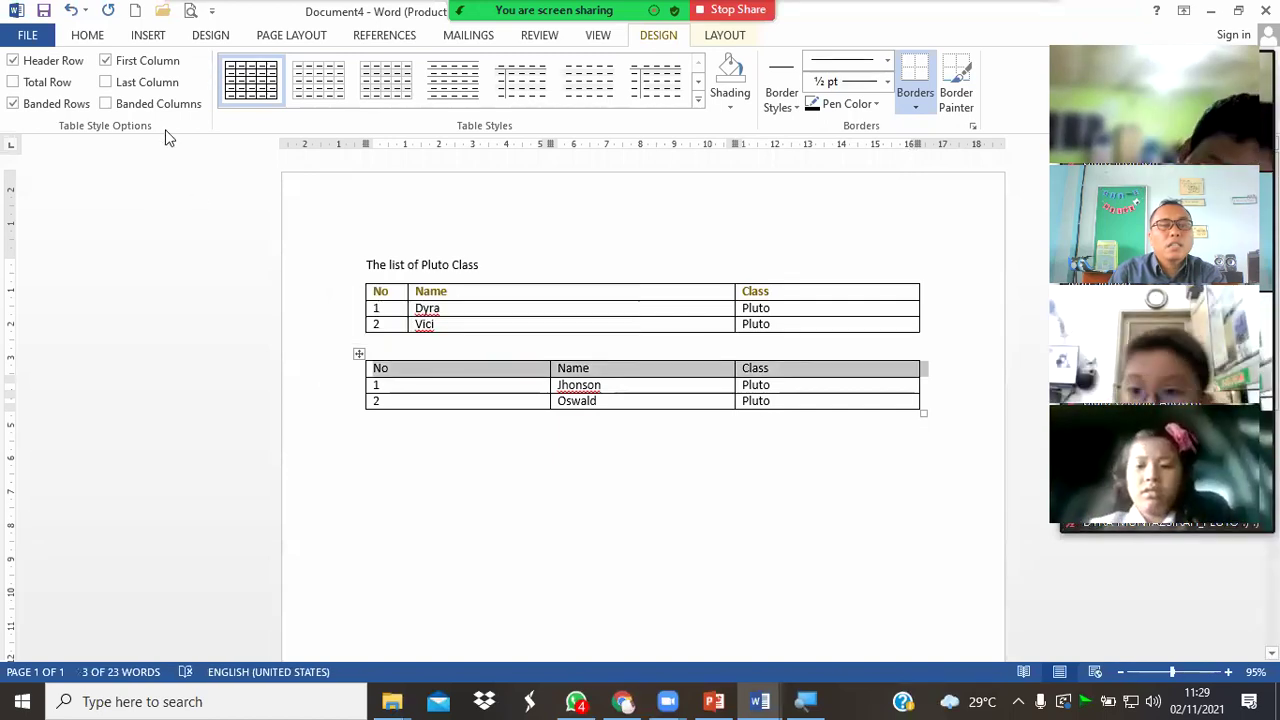
pyautogui.click(87, 35)
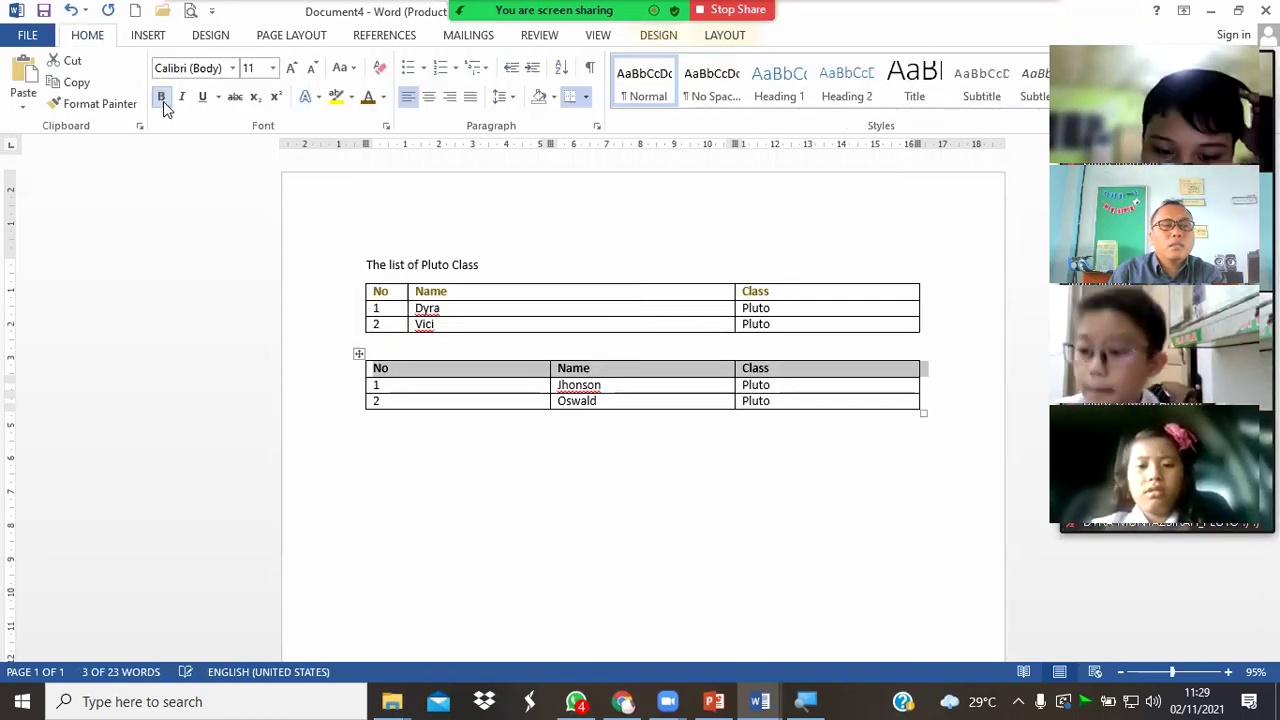
pyautogui.click(383, 97)
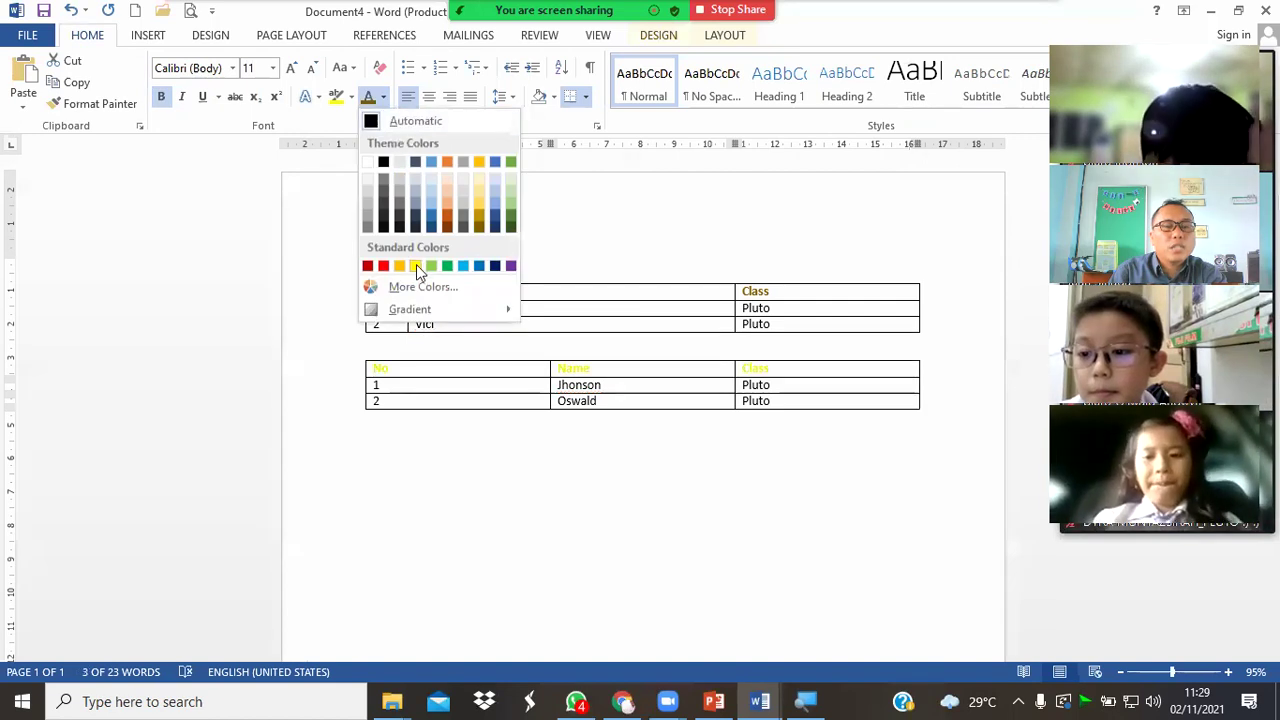
pyautogui.click(399, 265)
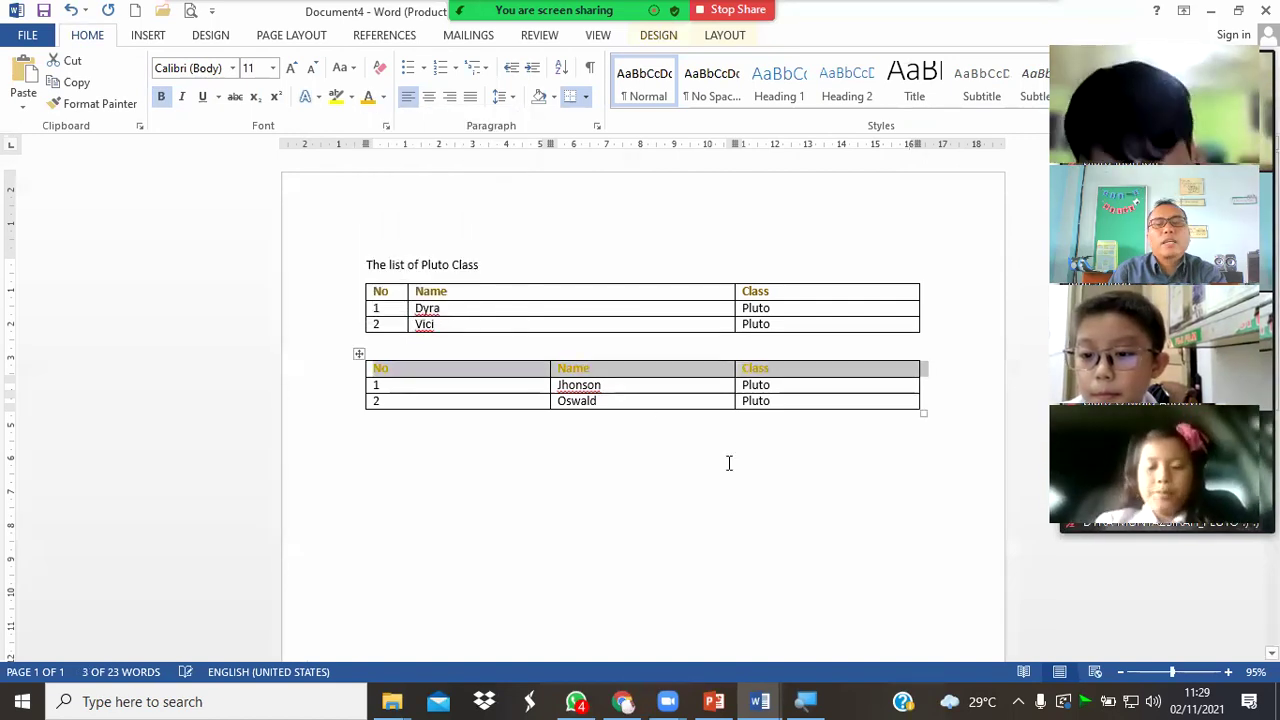
pyautogui.click(729, 463)
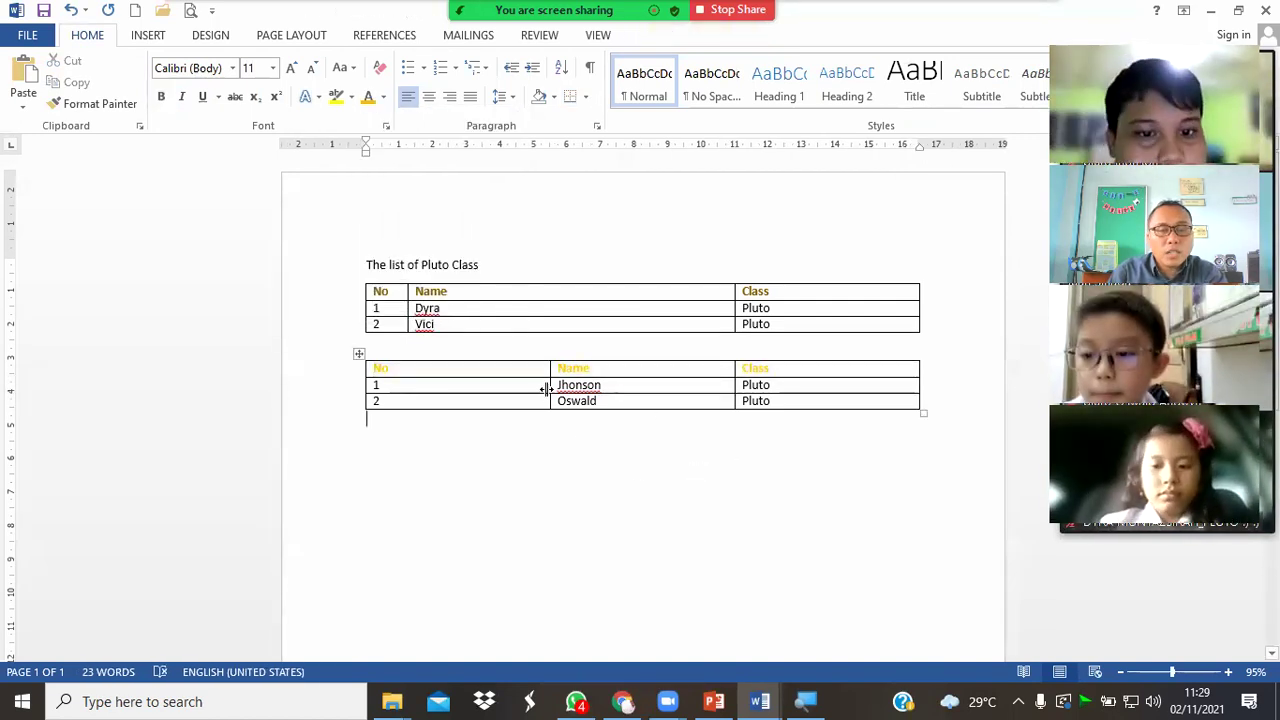
pyautogui.moveTo(546, 389); pyautogui.dragTo(409, 395)
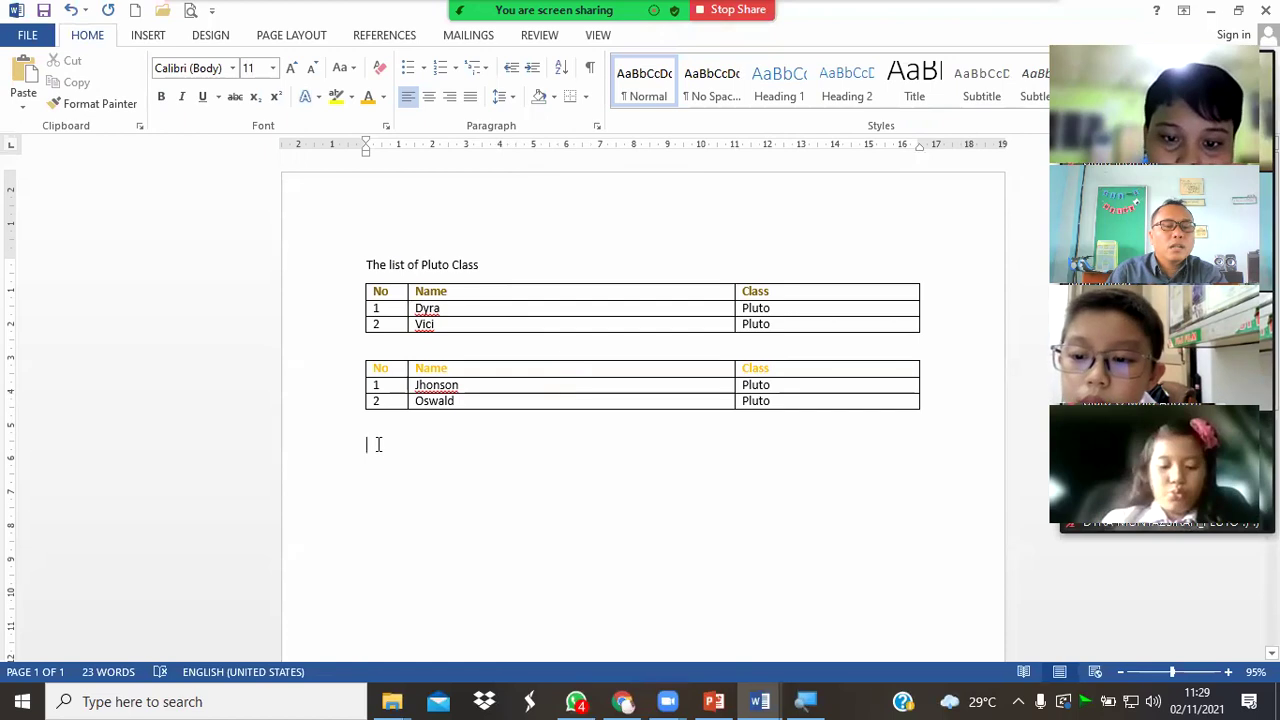
# - Draw a 3-by-3 table below the second one with Draw Table, giving it a narrow No column
pyautogui.click(147, 36)
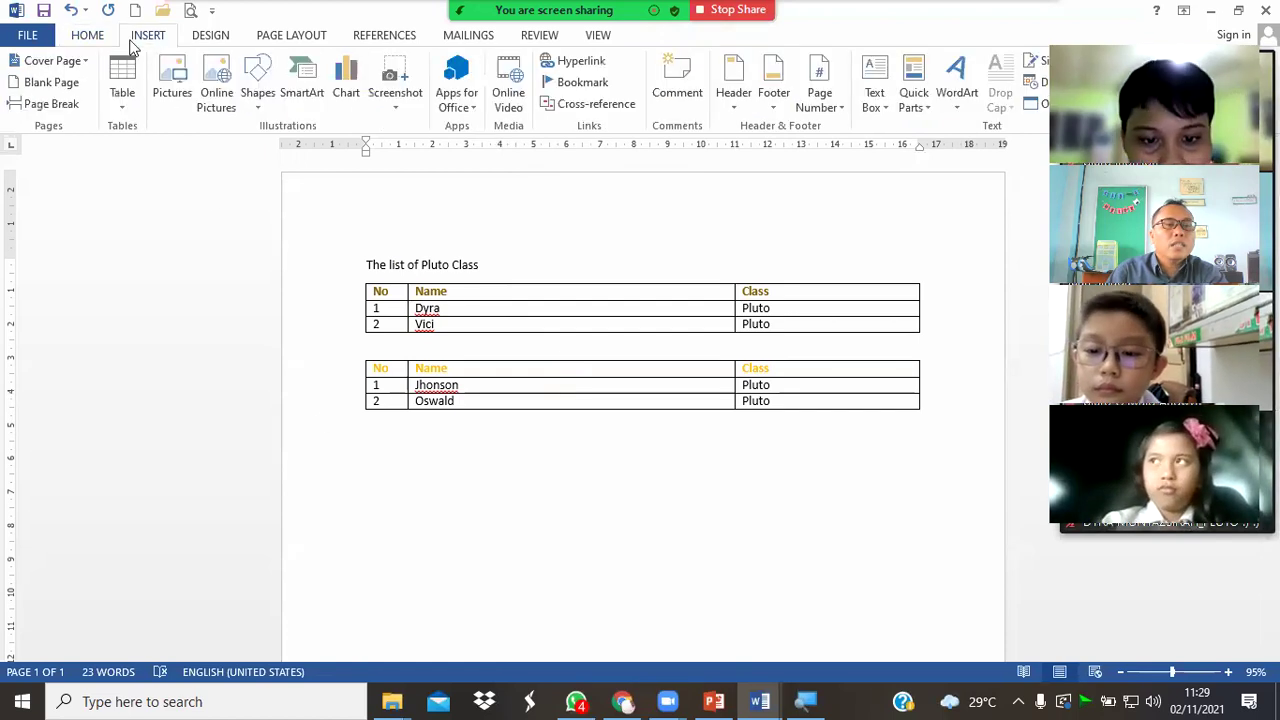
pyautogui.click(120, 105)
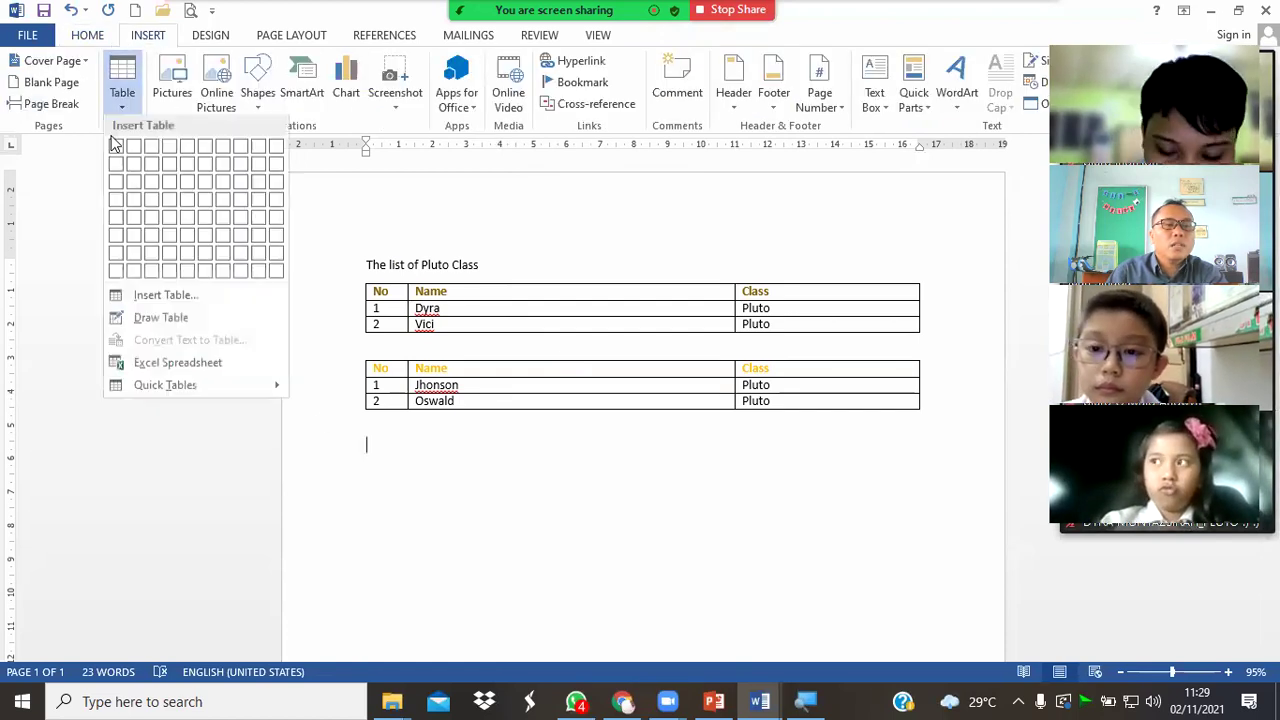
pyautogui.click(166, 322)
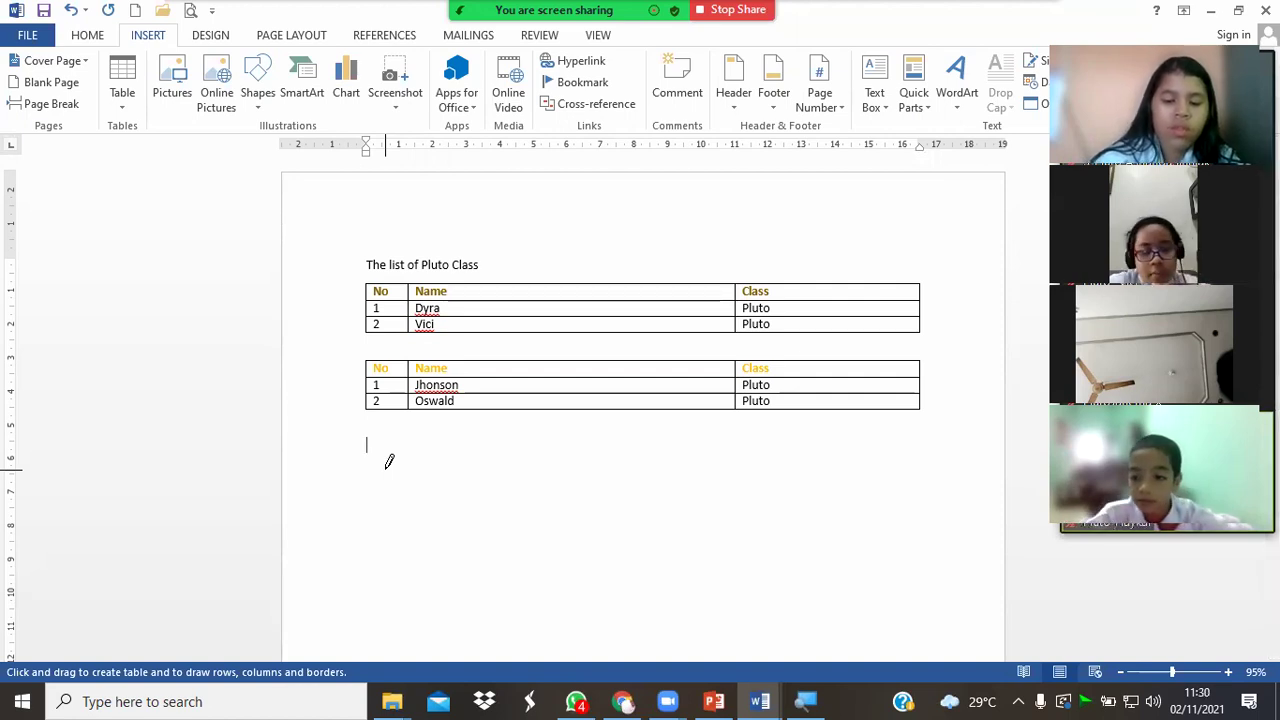
pyautogui.moveTo(366, 447); pyautogui.dragTo(905, 448)
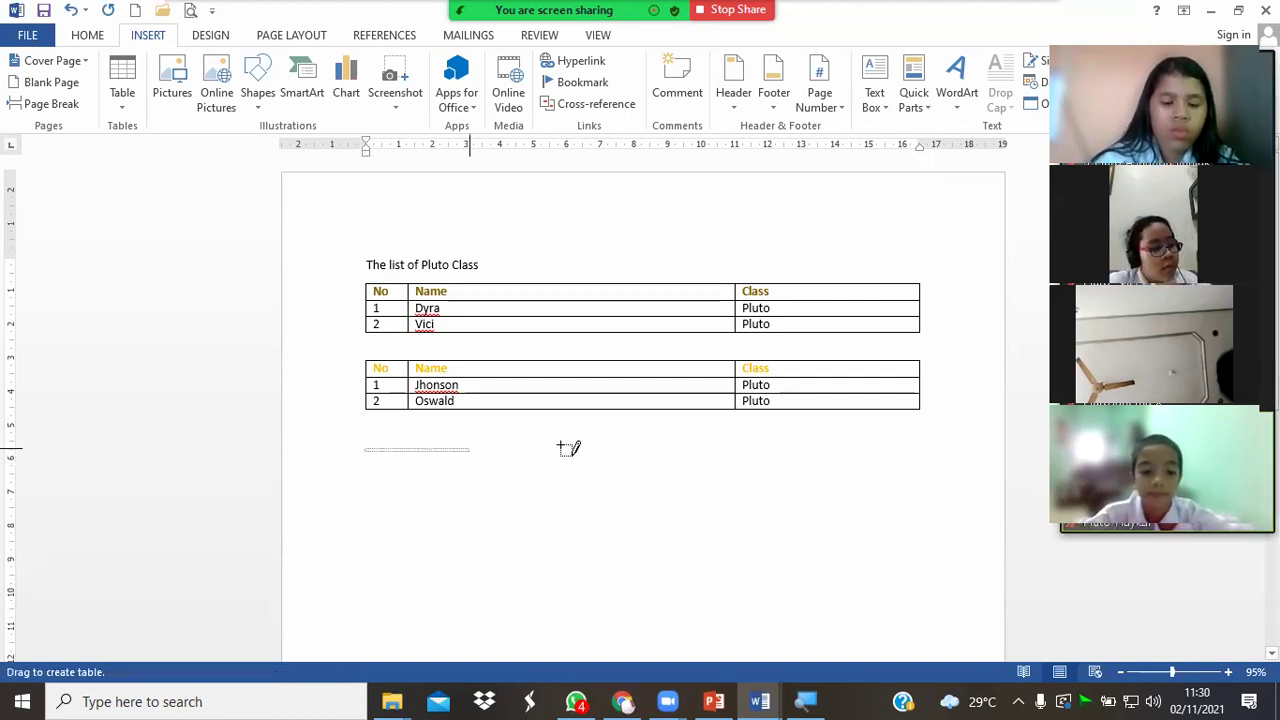
pyautogui.moveTo(912, 462)
pyautogui.mouseDown()
pyautogui.moveTo(914, 523)
pyautogui.moveTo(923, 515)
pyautogui.mouseUp()
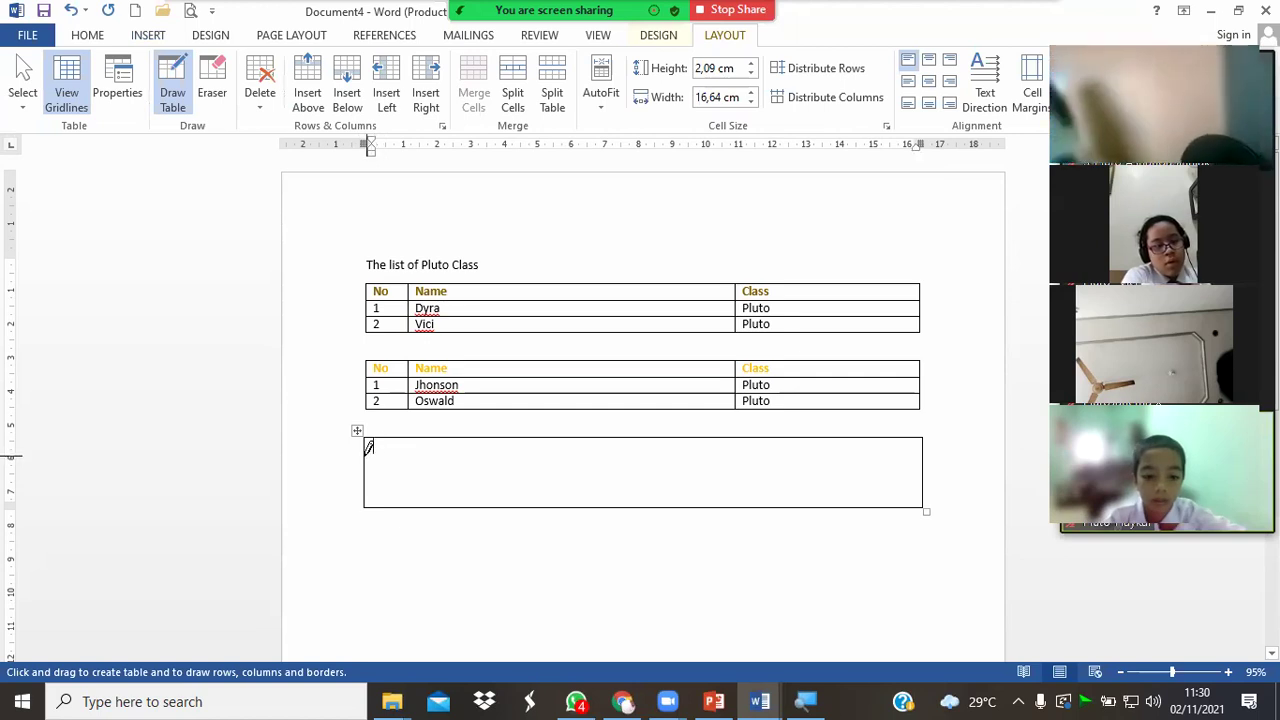
pyautogui.moveTo(367, 452)
pyautogui.mouseDown()
pyautogui.moveTo(693, 469)
pyautogui.moveTo(760, 460)
pyautogui.mouseUp()
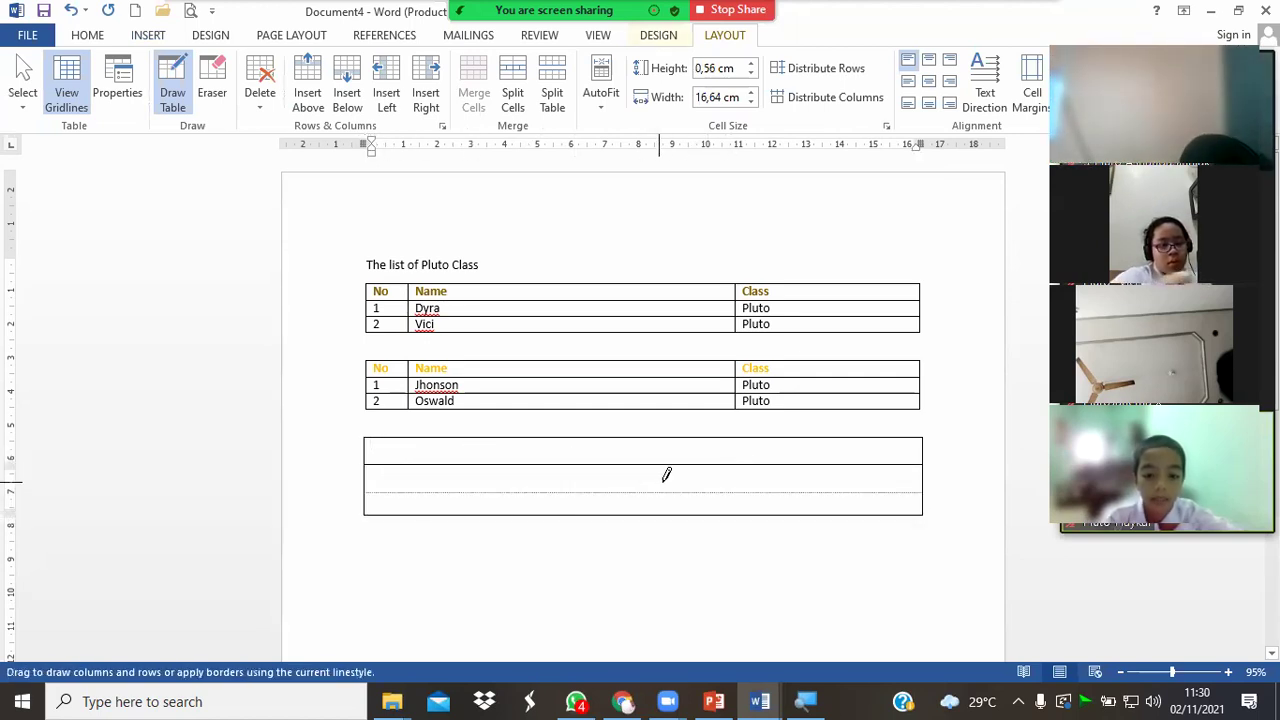
pyautogui.moveTo(367, 486); pyautogui.dragTo(667, 481)
pyautogui.moveTo(408, 436); pyautogui.dragTo(408, 516)
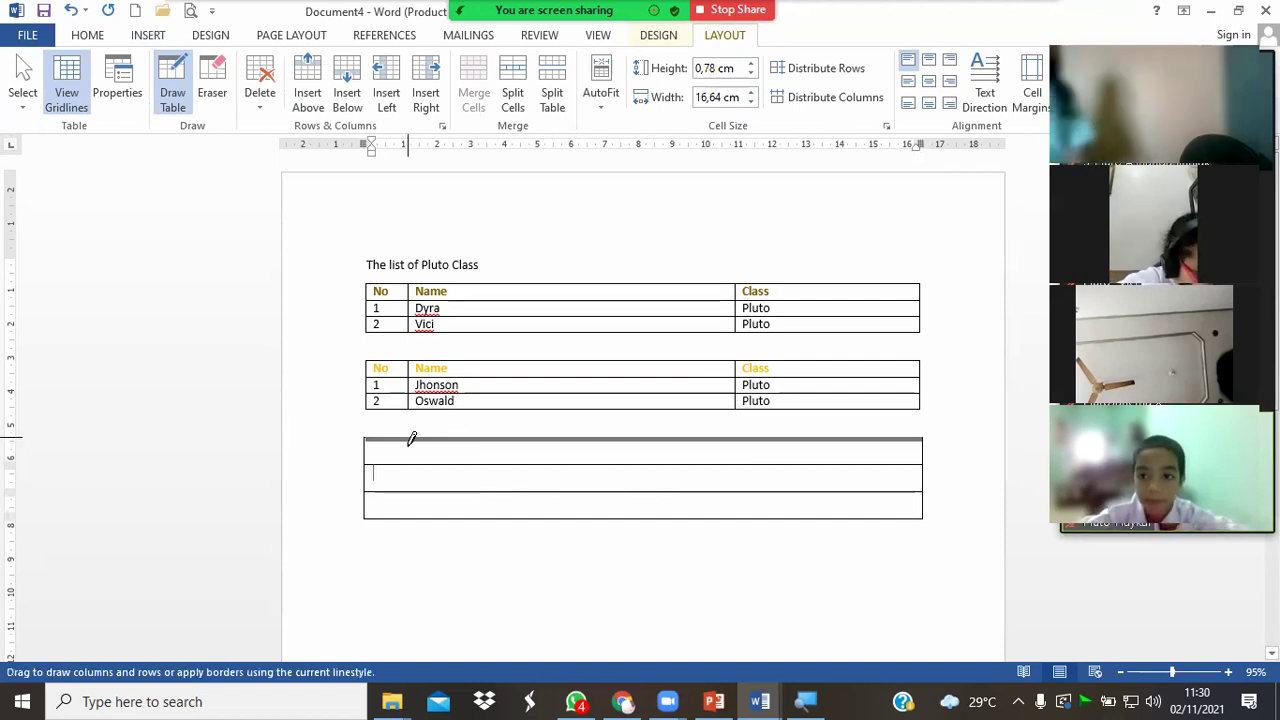
pyautogui.moveTo(738, 437); pyautogui.dragTo(738, 516)
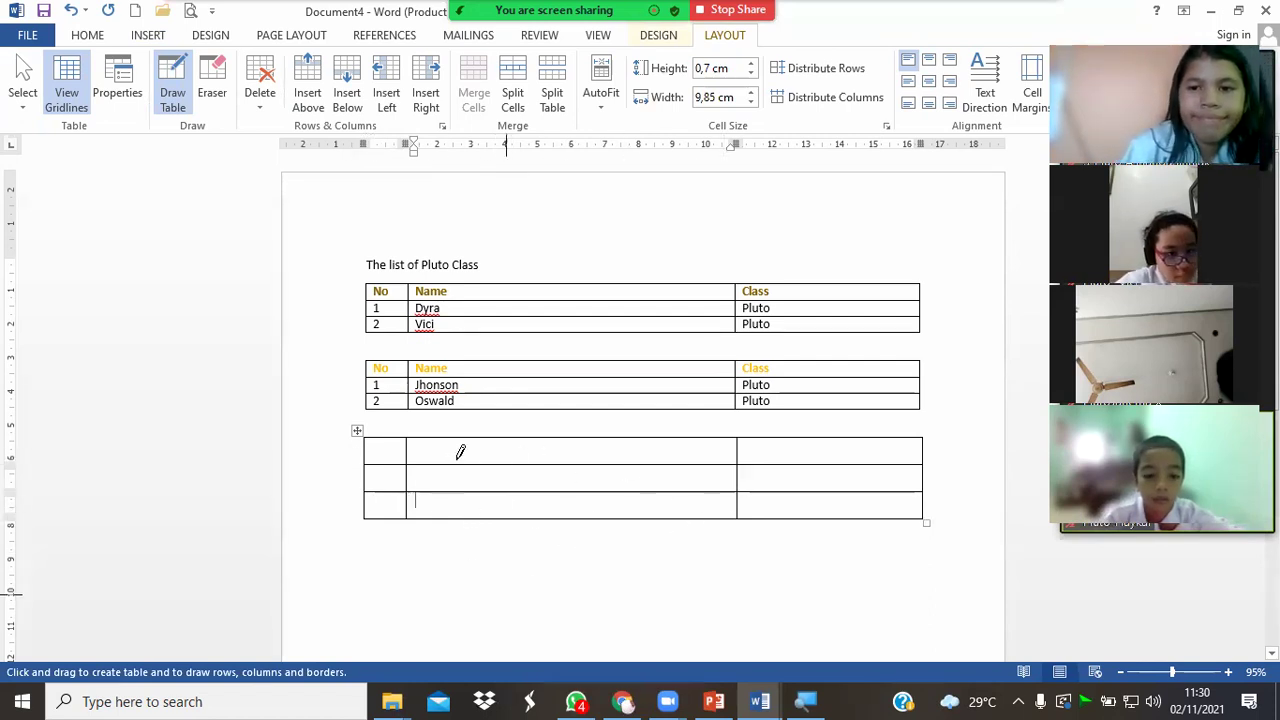
pyautogui.click(399, 447)
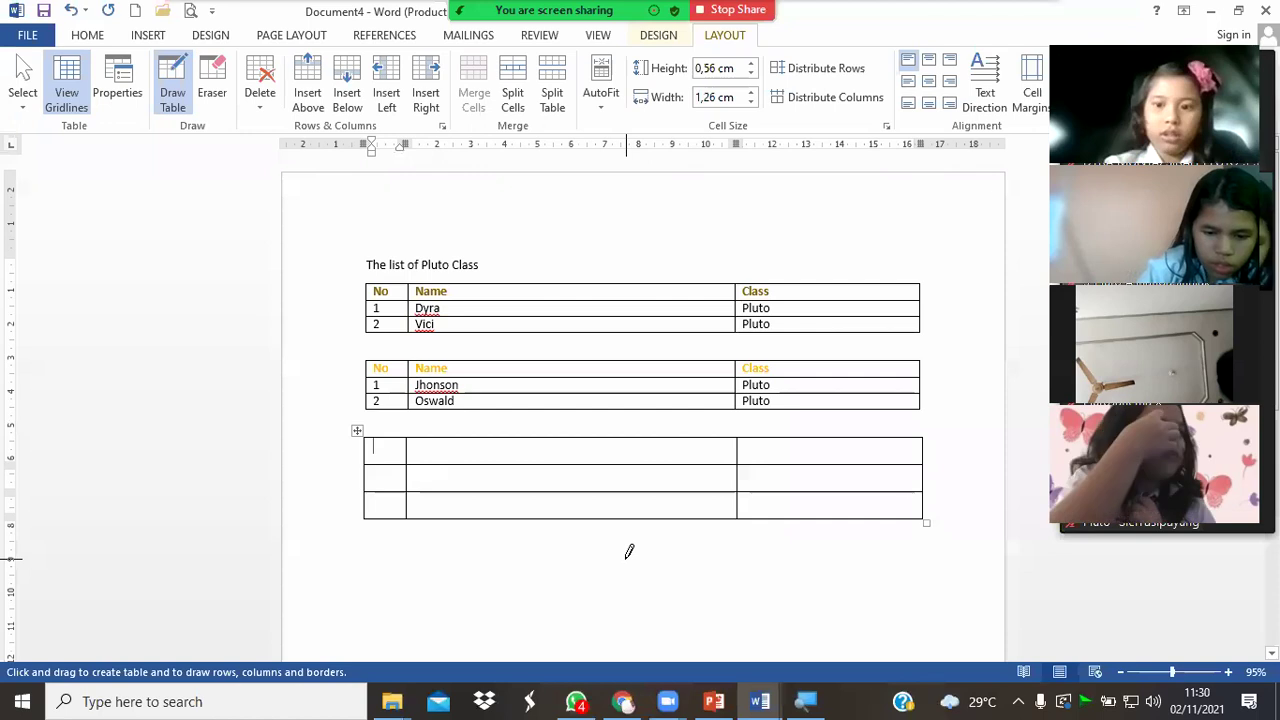
pyautogui.click(626, 559)
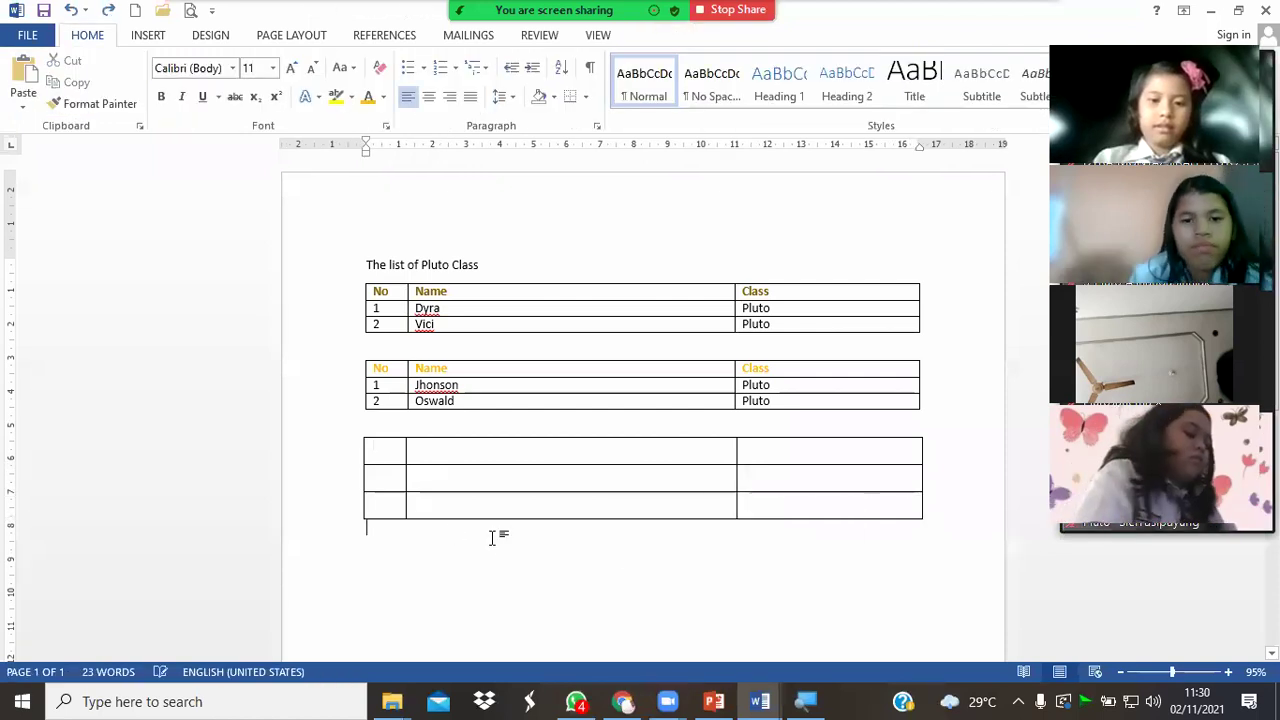
# - Type No, Name, Class headers and two Pluto student rows numbered 1 and 2 into the third table
pyautogui.click(388, 450)
pyautogui.write('no')
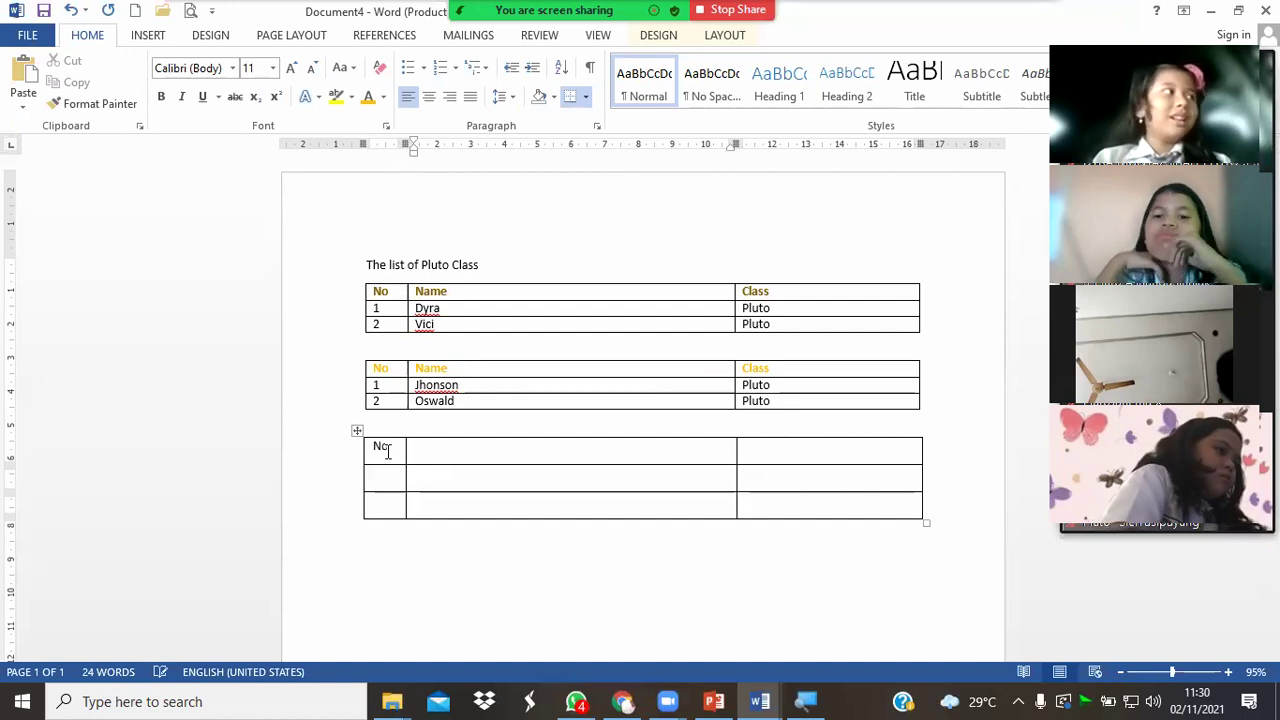
pyautogui.write('name')
pyautogui.press('Tab')
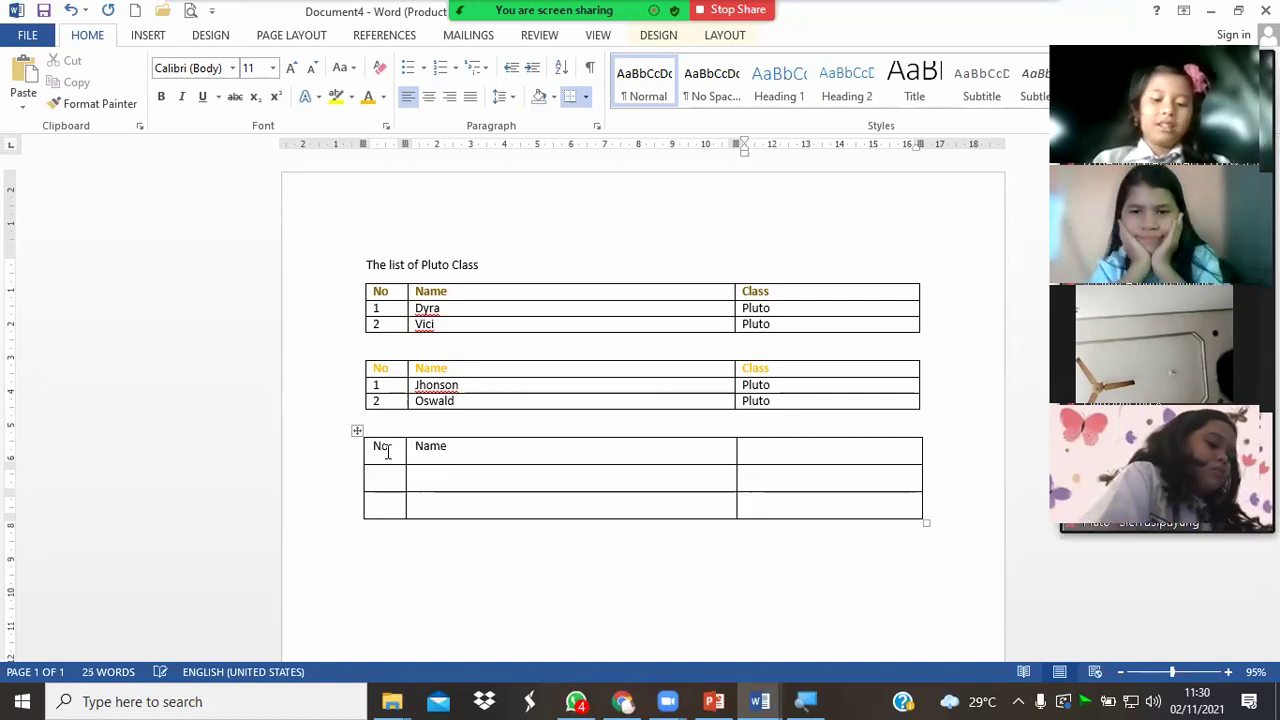
pyautogui.write('c')
pyautogui.write('1')
pyautogui.press('Tab')
pyautogui.write('ashanda')
pyautogui.press('Tab')
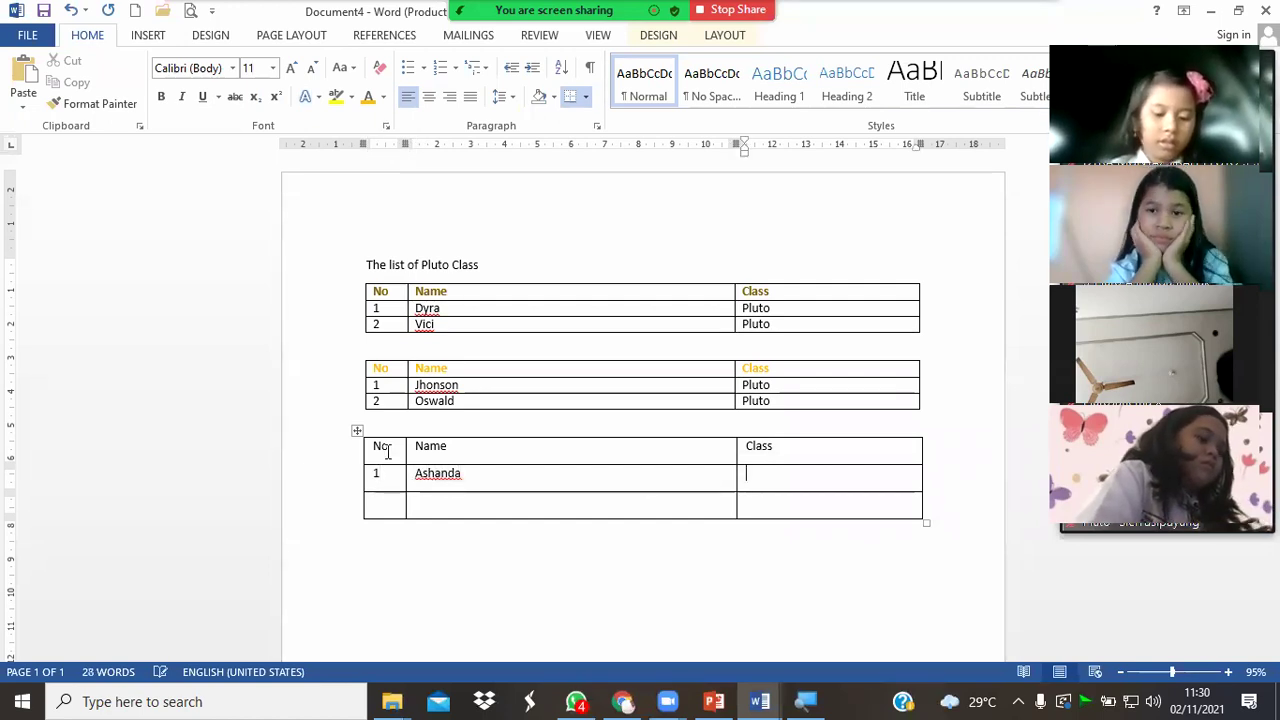
pyautogui.write('pluto')
pyautogui.press('Tab')
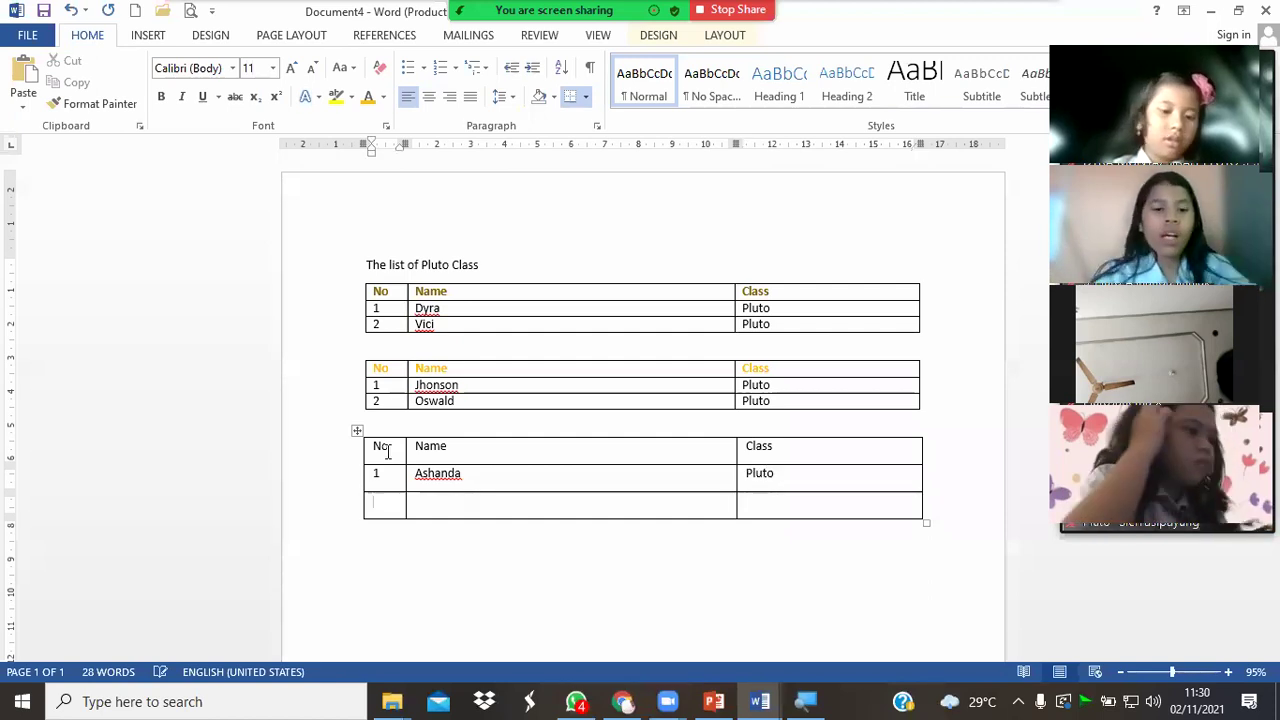
pyautogui.write('2')
pyautogui.press('Tab')
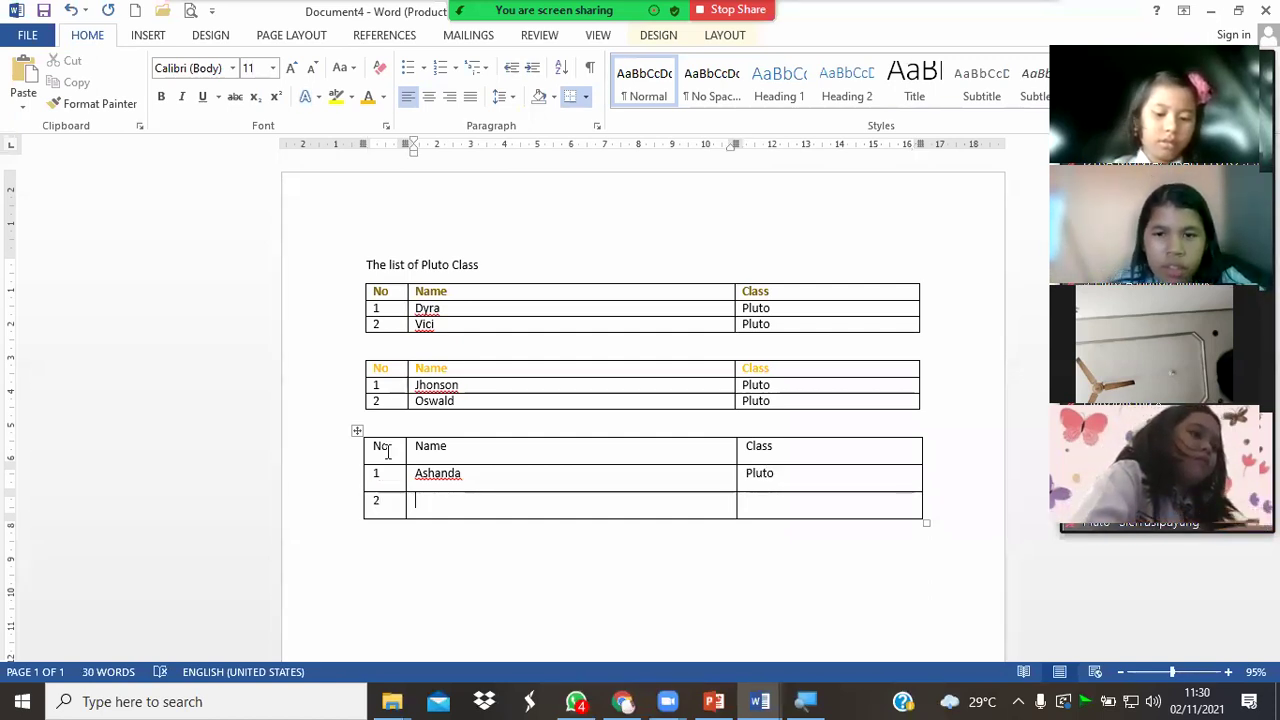
pyautogui.write('Janetha')
pyautogui.press('Tab')
pyautogui.write('Pluto')
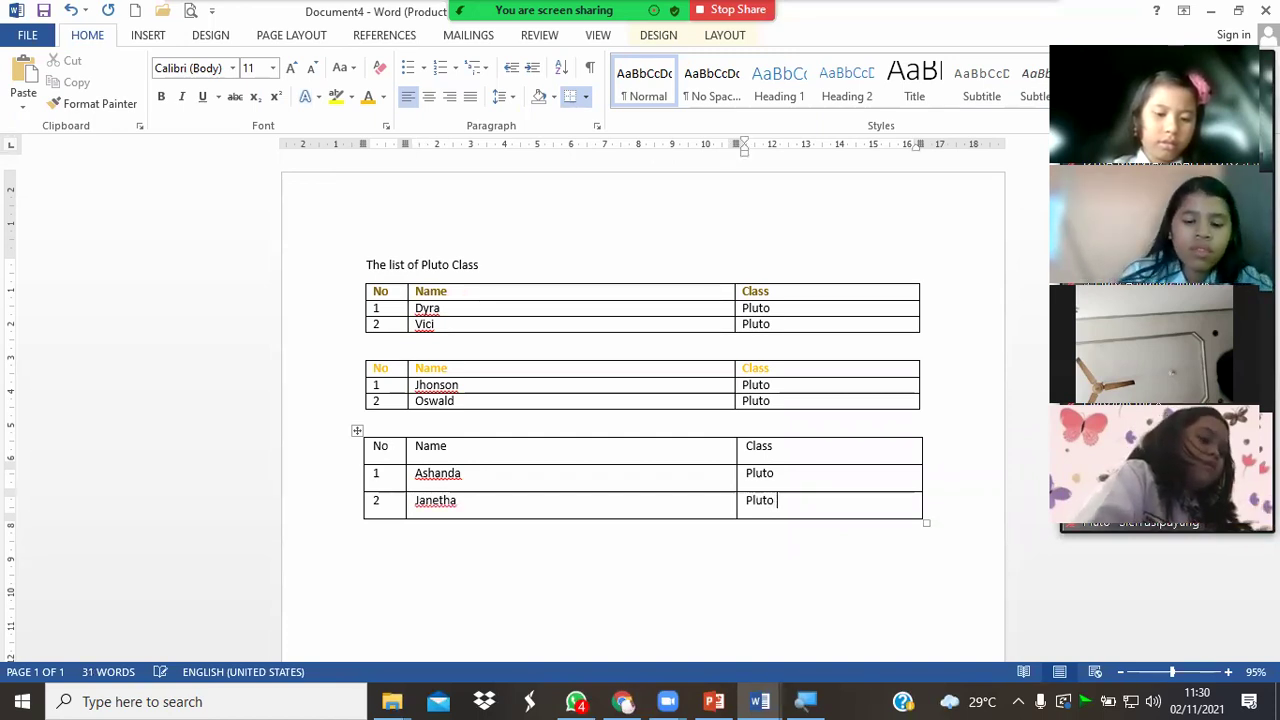
# - Make the third table's headers bold blue and add an empty line below the table
pyautogui.click(337, 456)
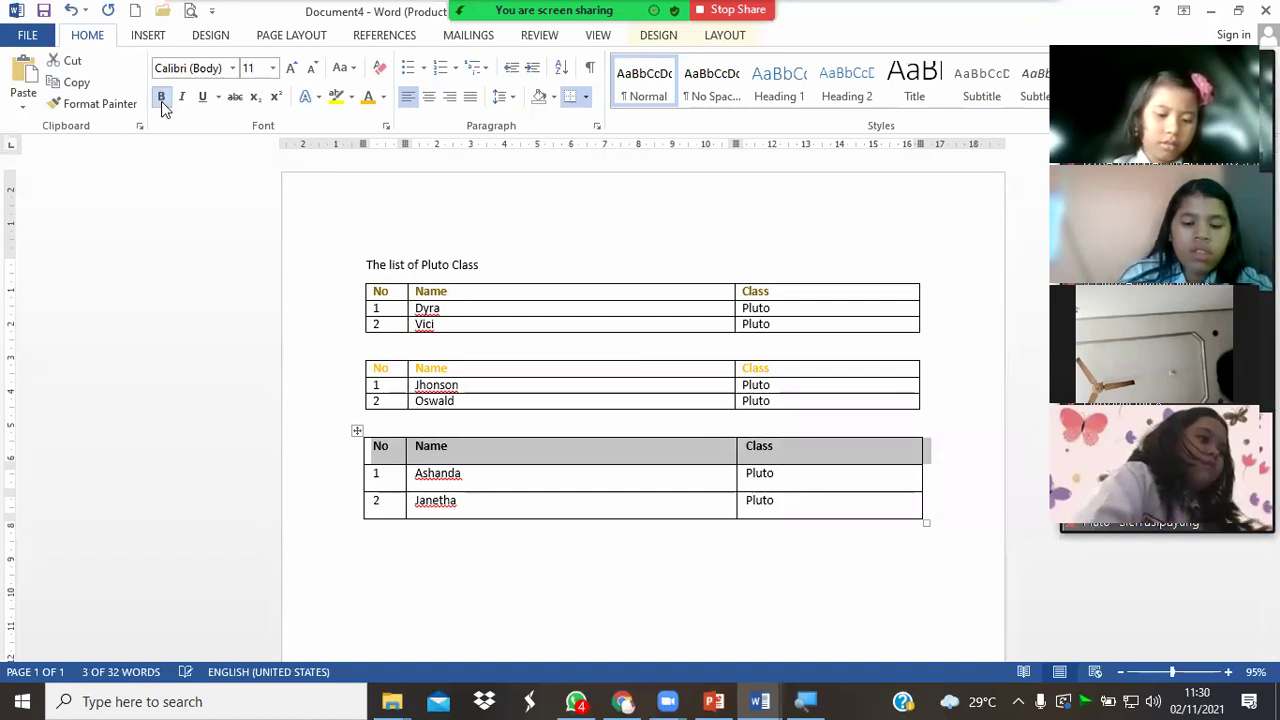
pyautogui.click(384, 97)
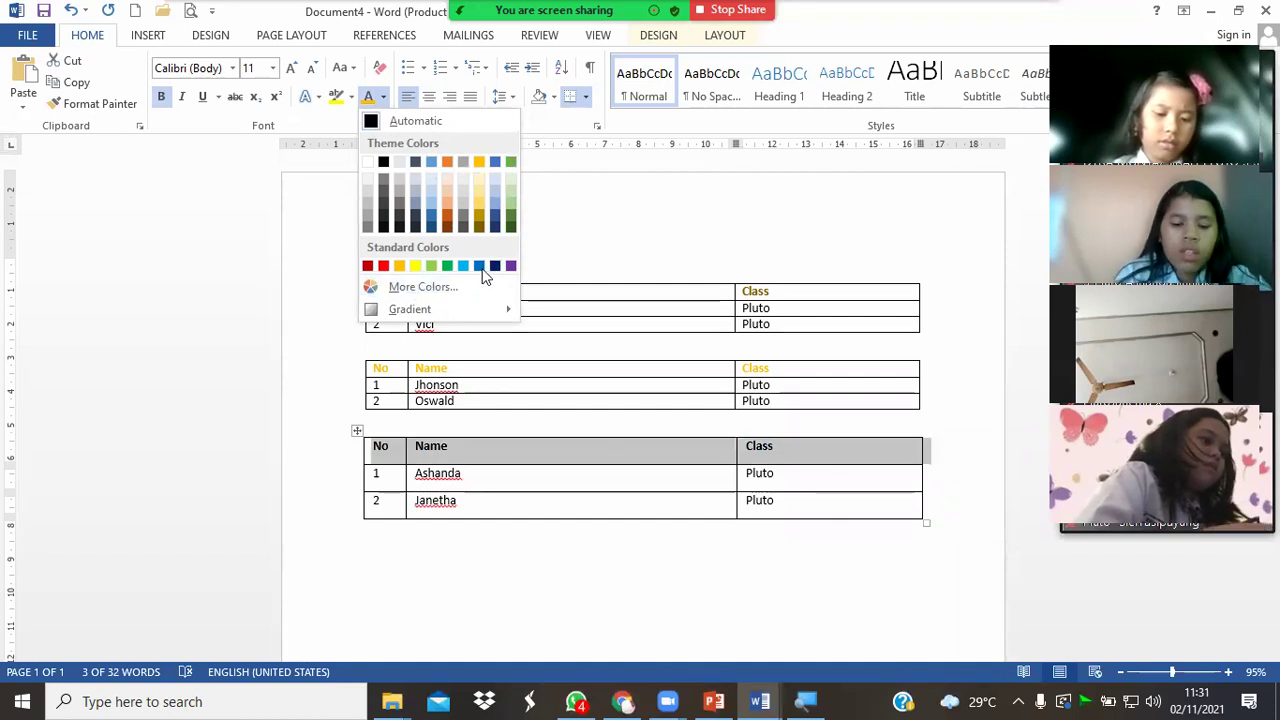
pyautogui.click(481, 268)
pyautogui.click(699, 566)
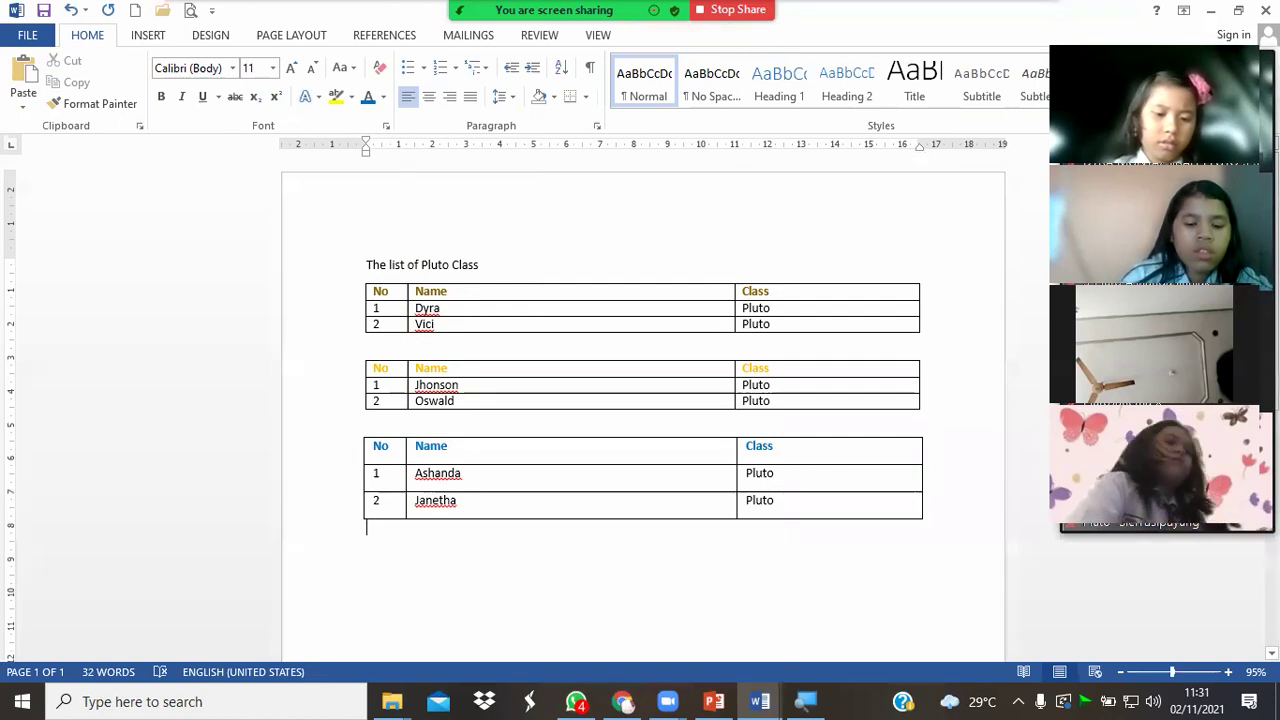
pyautogui.press('Return')
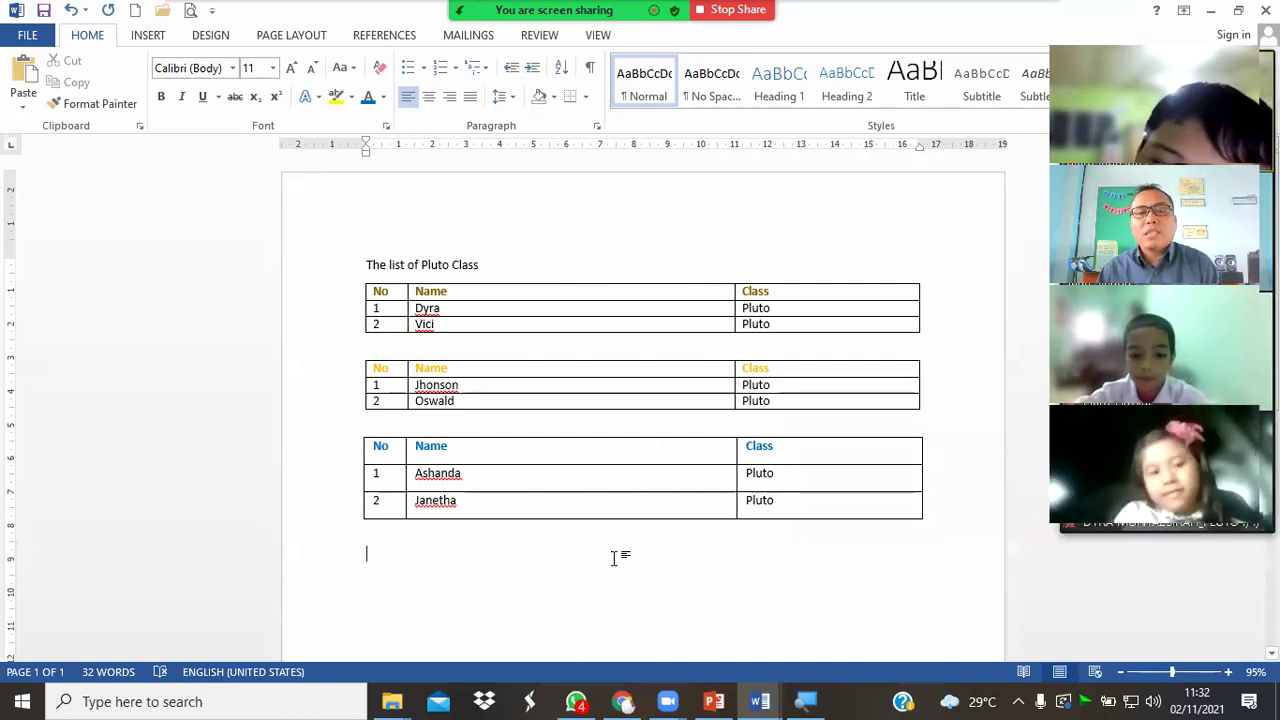
# - Select the rows of the first table
pyautogui.moveTo(343, 305); pyautogui.dragTo(343, 333)
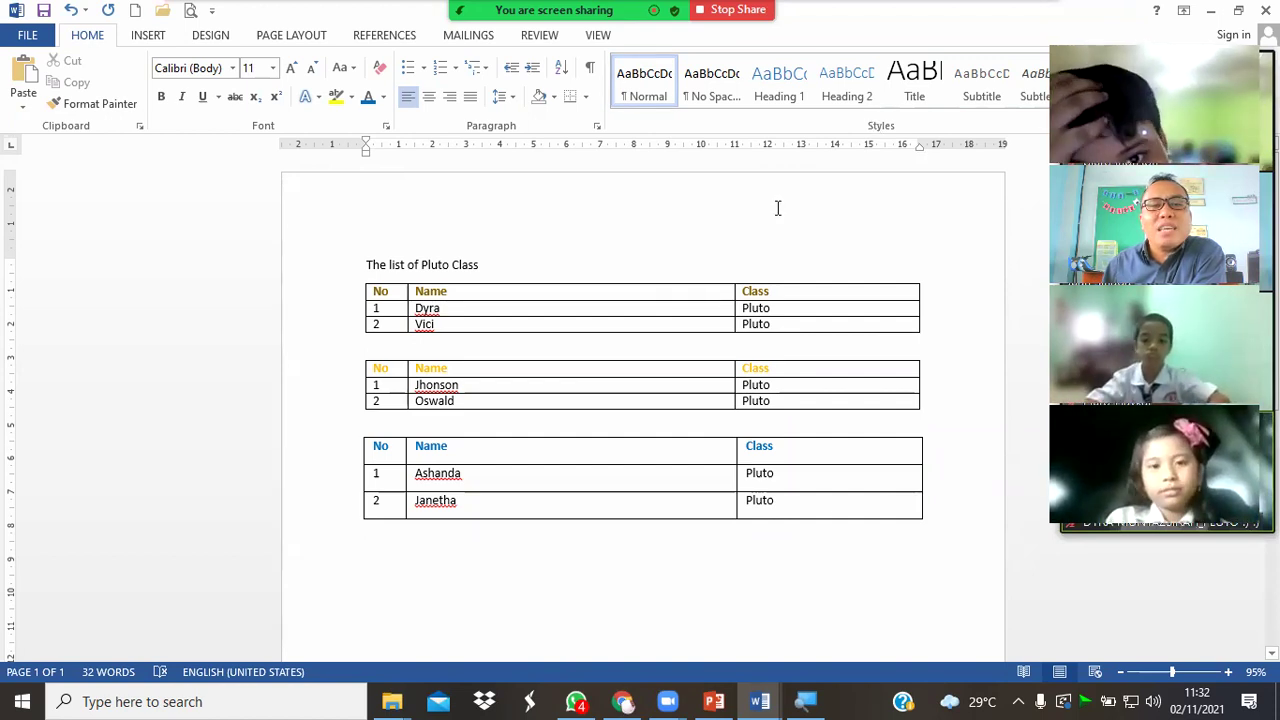
# - Give a student participant mouse and keyboard control through Zoom's Remote Control menu
pyautogui.click(810, 62)
pyautogui.write('d')
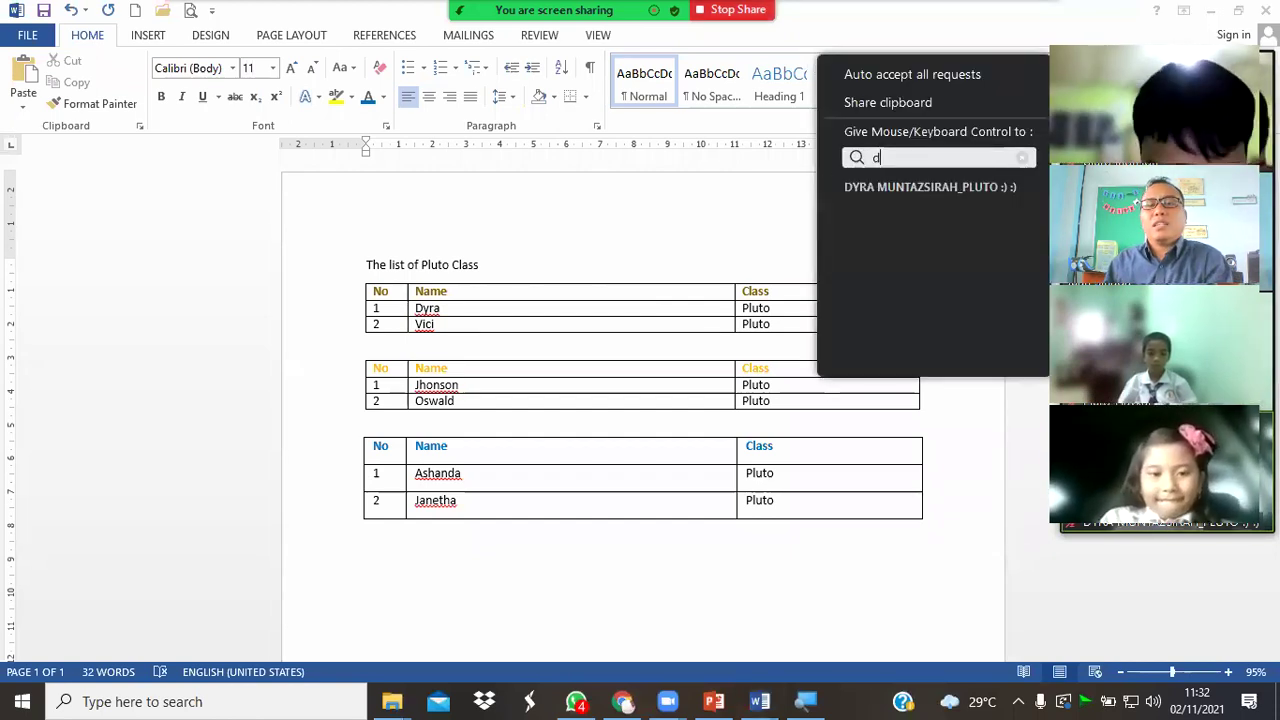
pyautogui.click(922, 188)
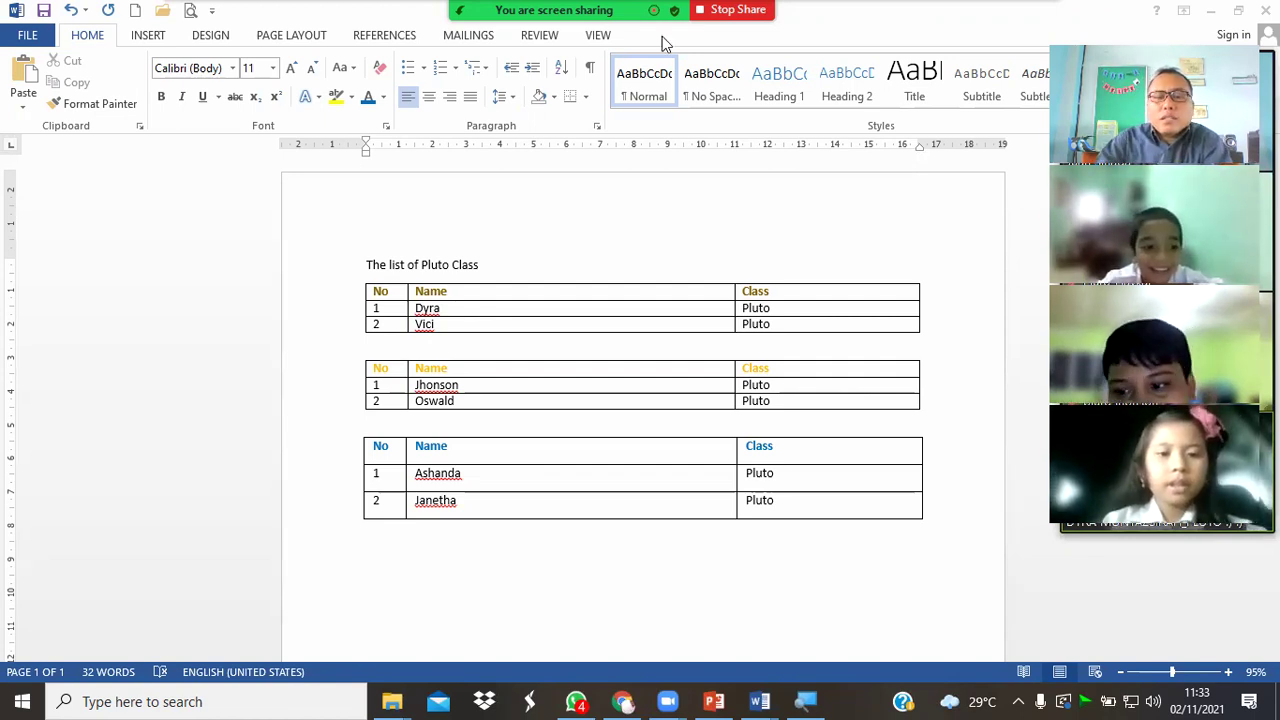
pyautogui.write('d')
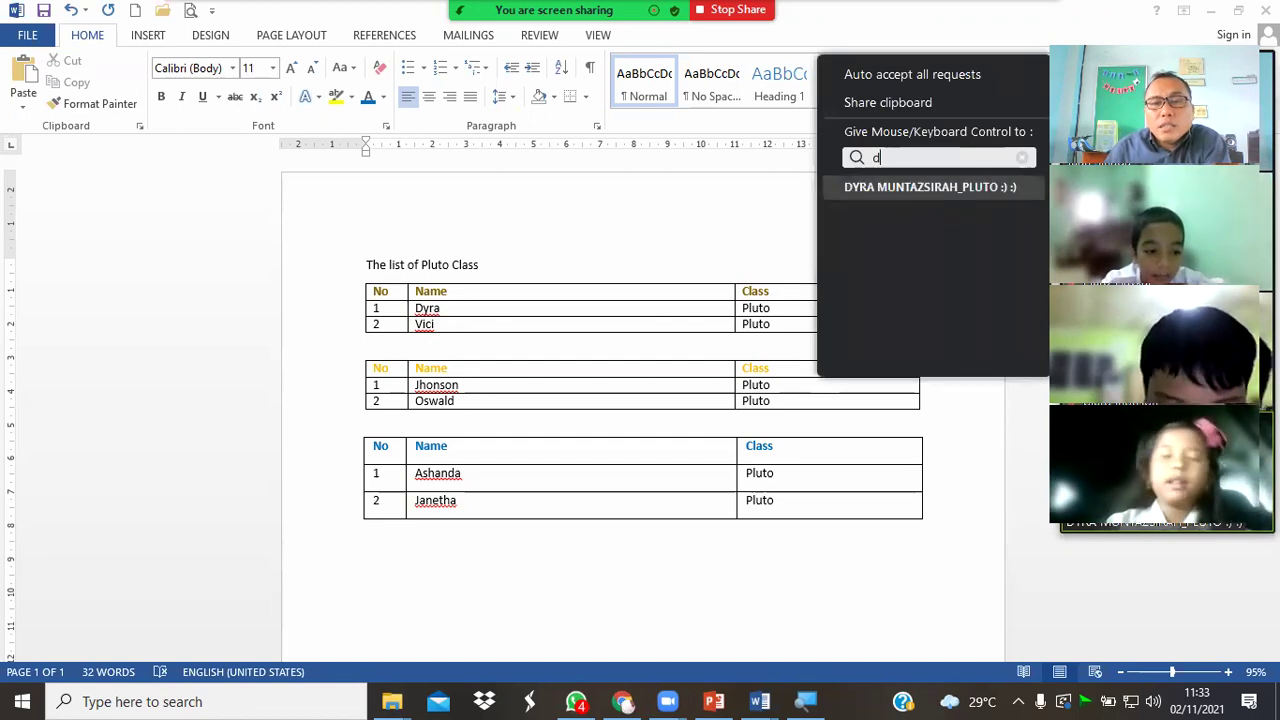
pyautogui.click(920, 190)
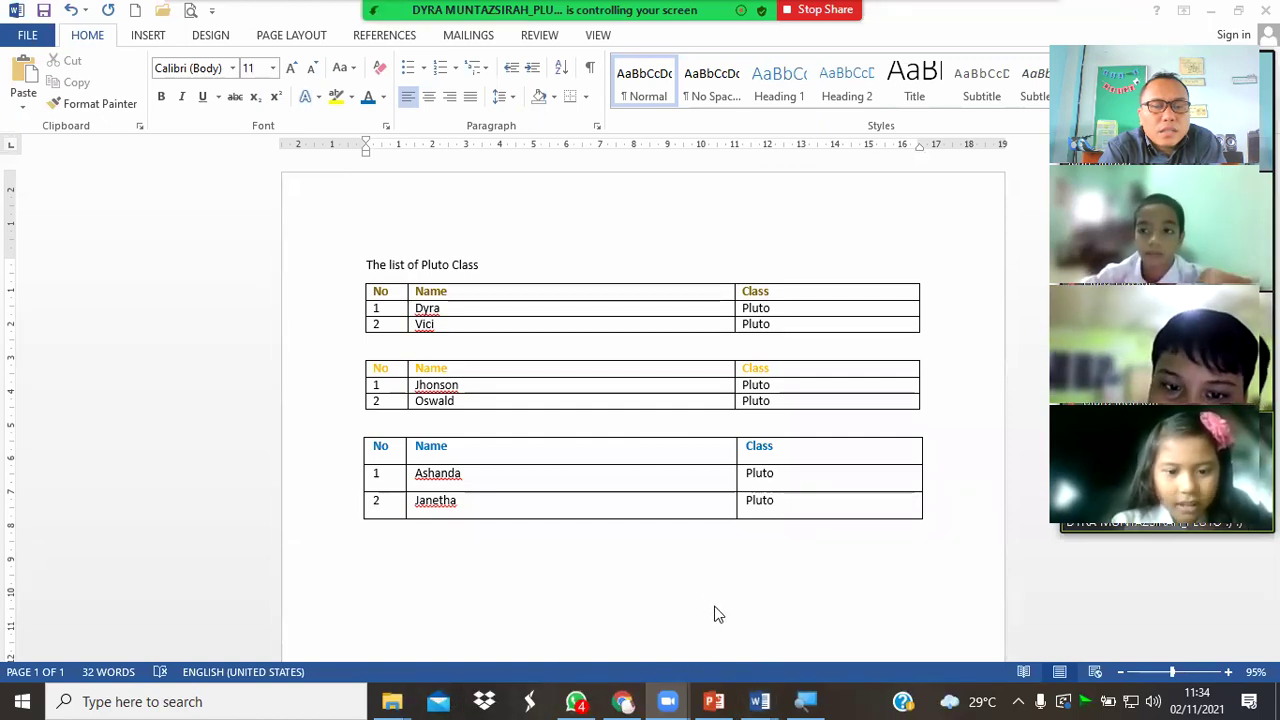
# - Return to Word and put the cursor on the blank line below the third table
pyautogui.click(760, 699)
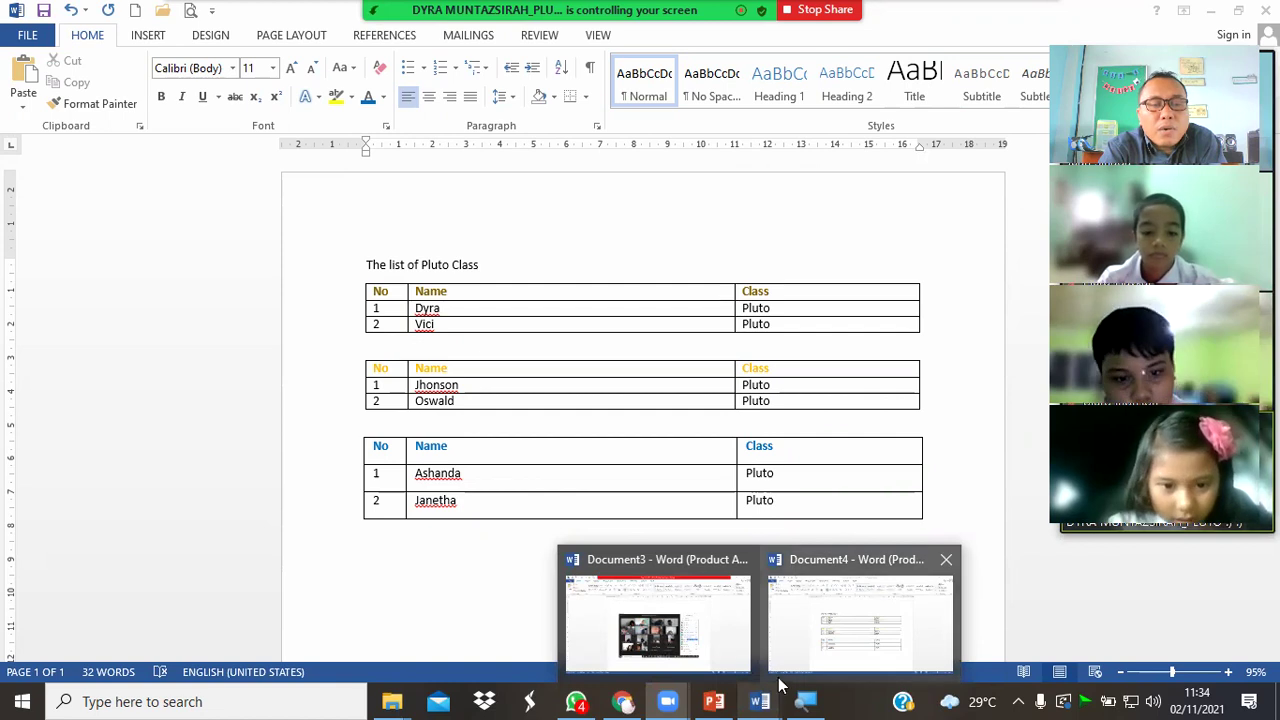
pyautogui.doubleClick(366, 558)
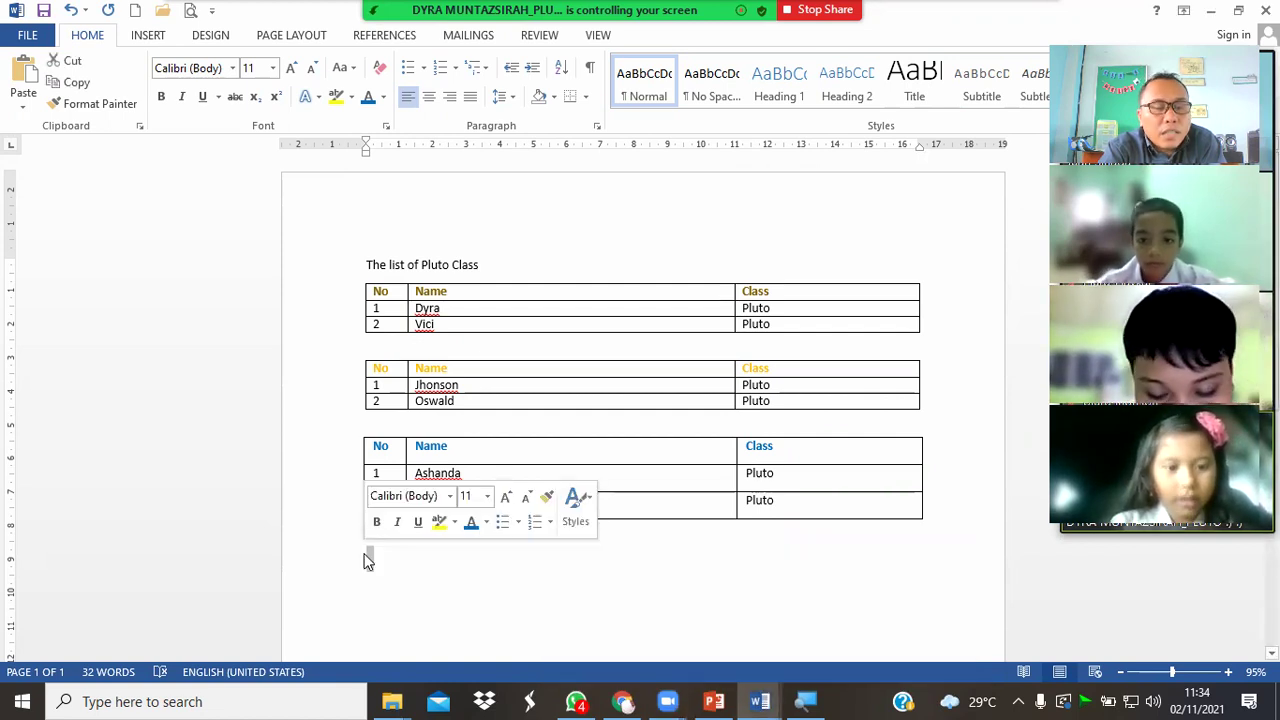
pyautogui.moveTo(642, 477)
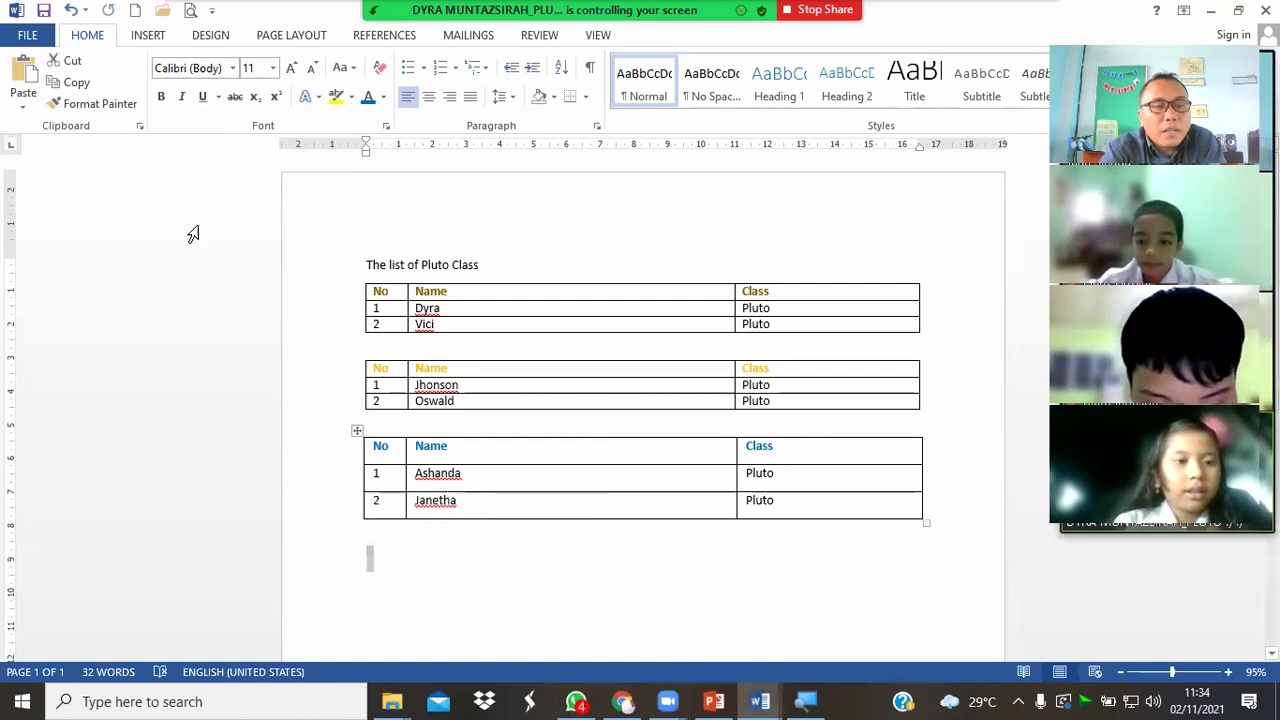
pyautogui.click(370, 558)
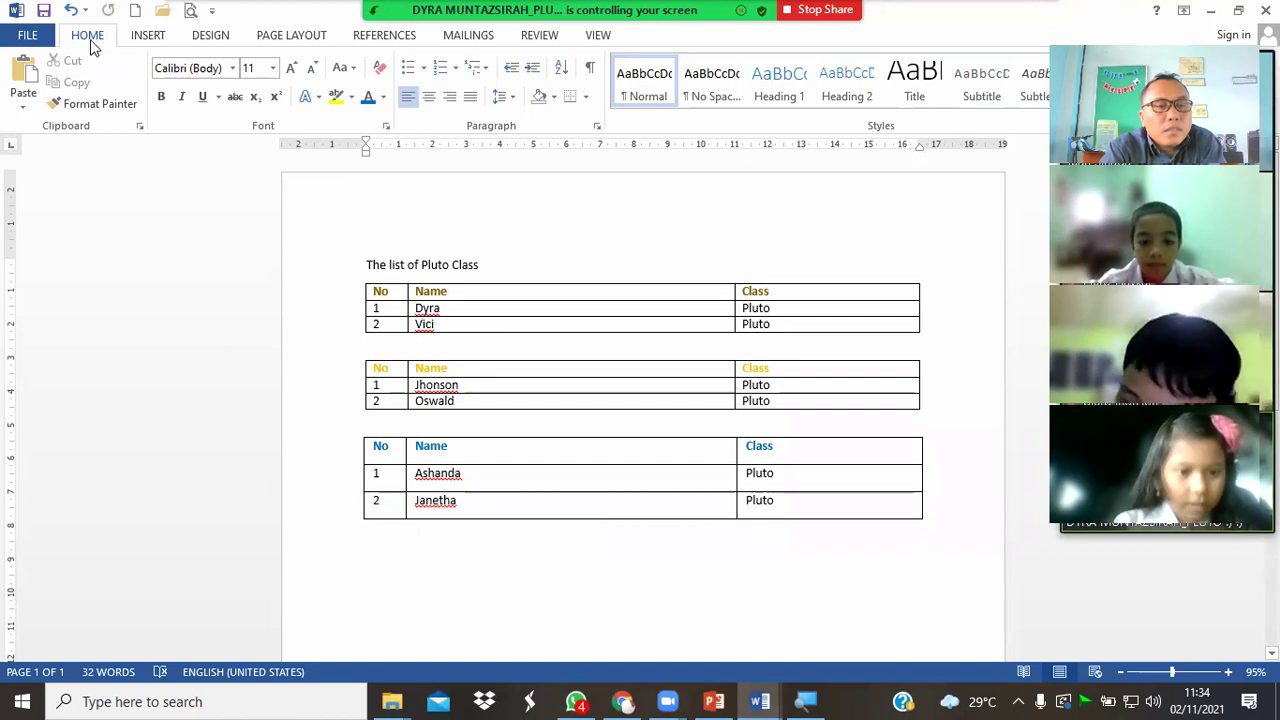
# - Insert a 3-by-3 table below the third table and dismiss the Page Setup dialog
pyautogui.click(148, 35)
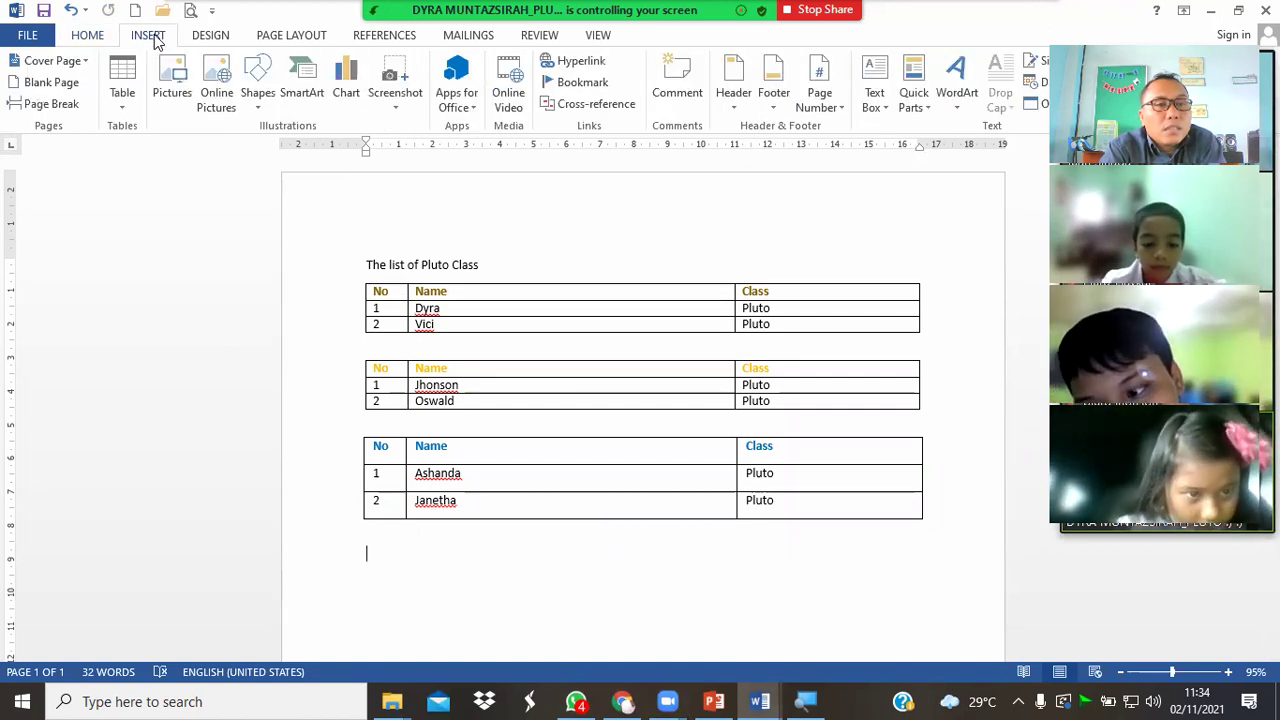
pyautogui.click(117, 94)
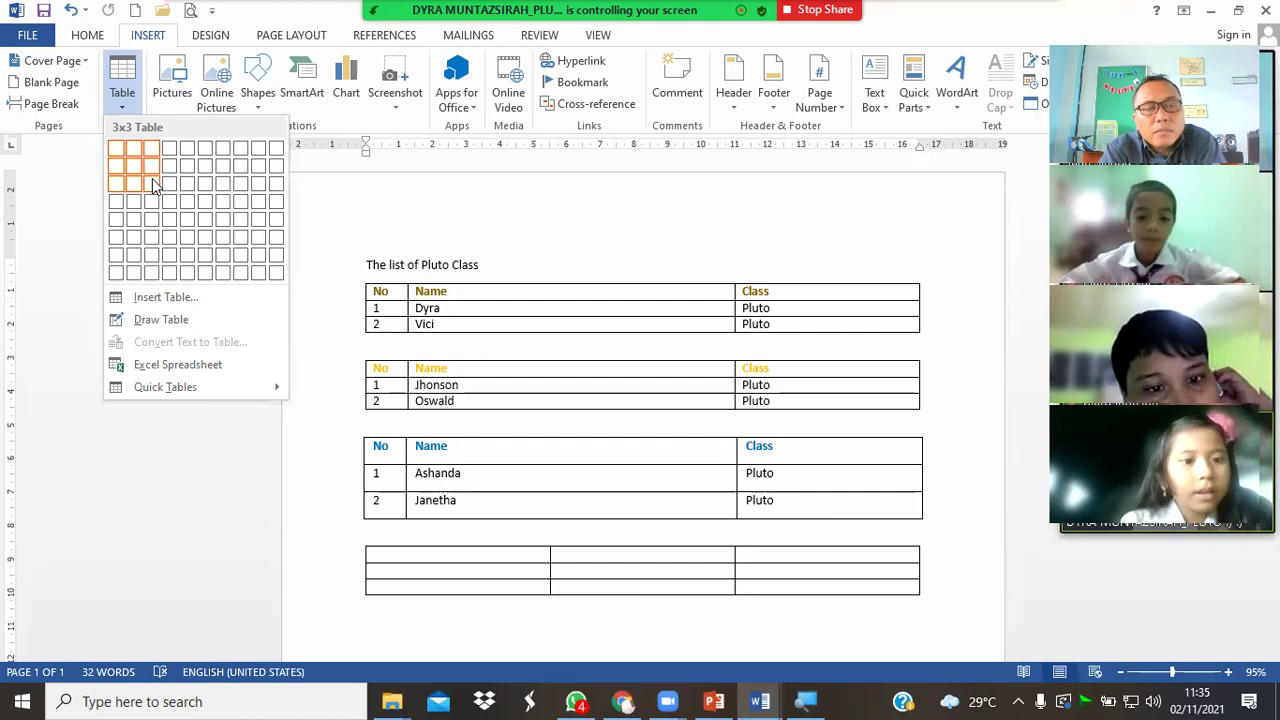
pyautogui.press('Escape')
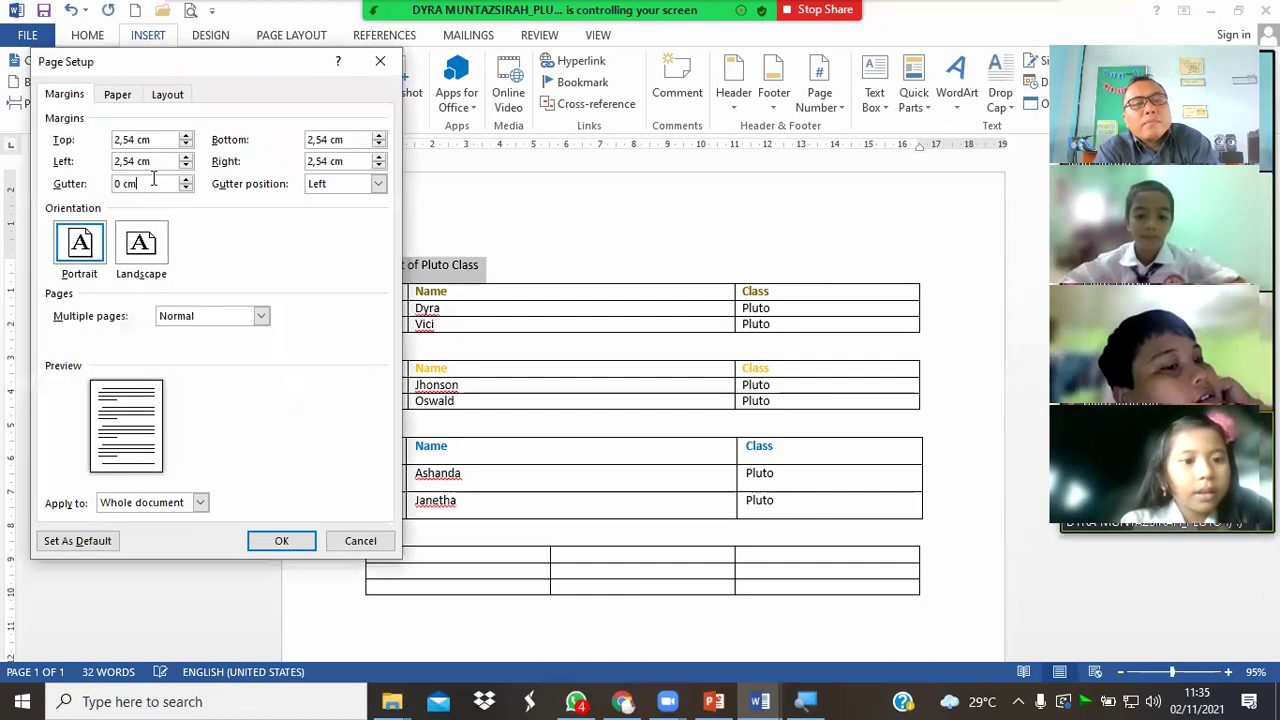
pyautogui.click(380, 62)
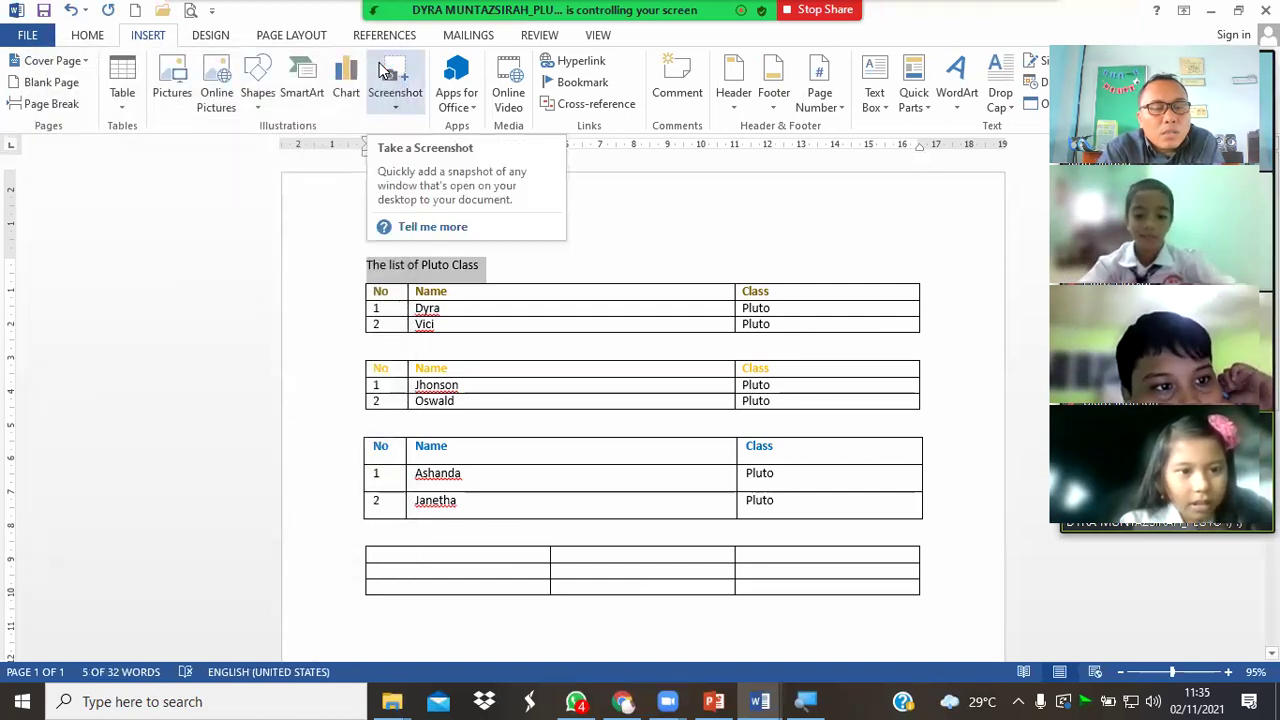
pyautogui.moveTo(384, 555)
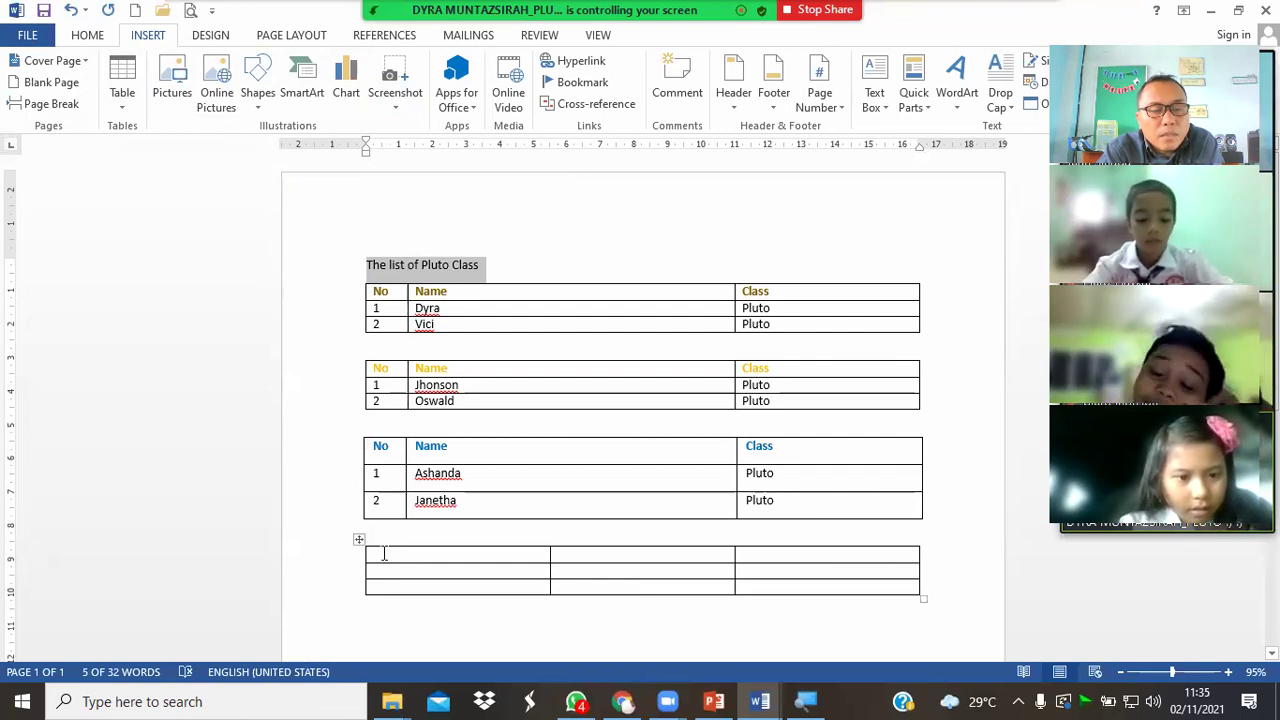
# - Type 'No.', 'number' and 'class' into the fourth table's three header cells
pyautogui.click(384, 554)
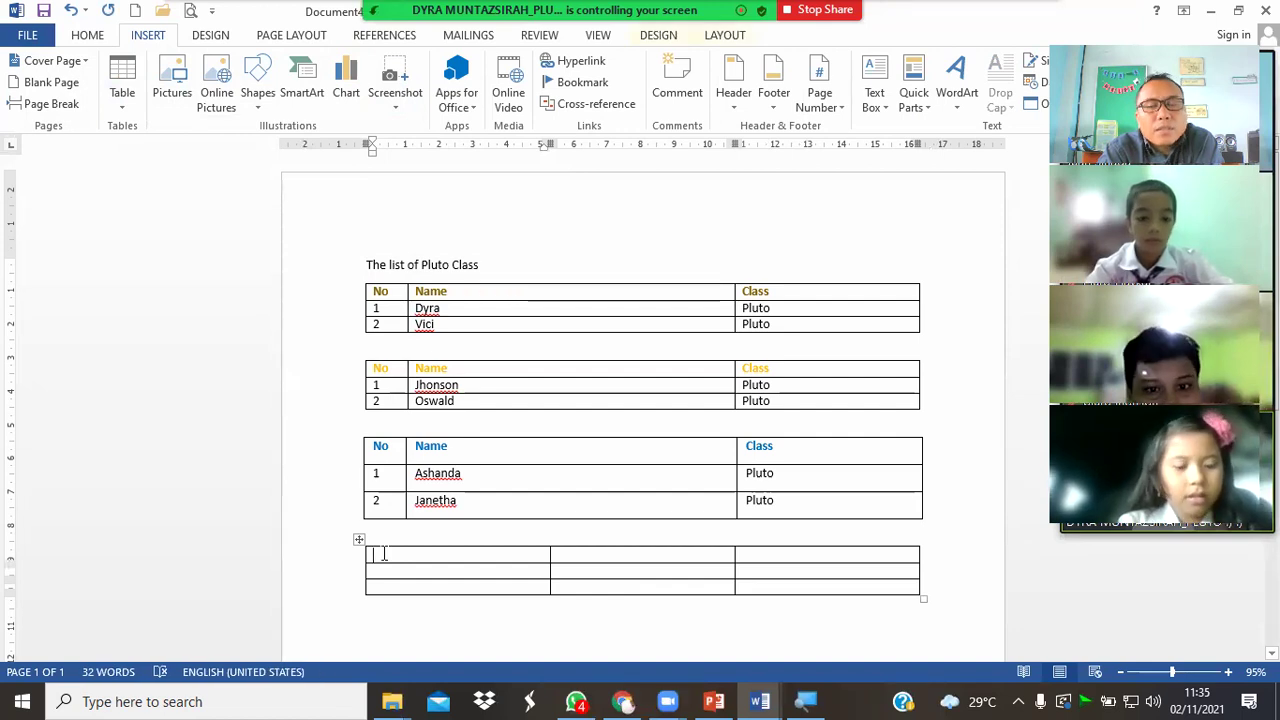
pyautogui.write('no')
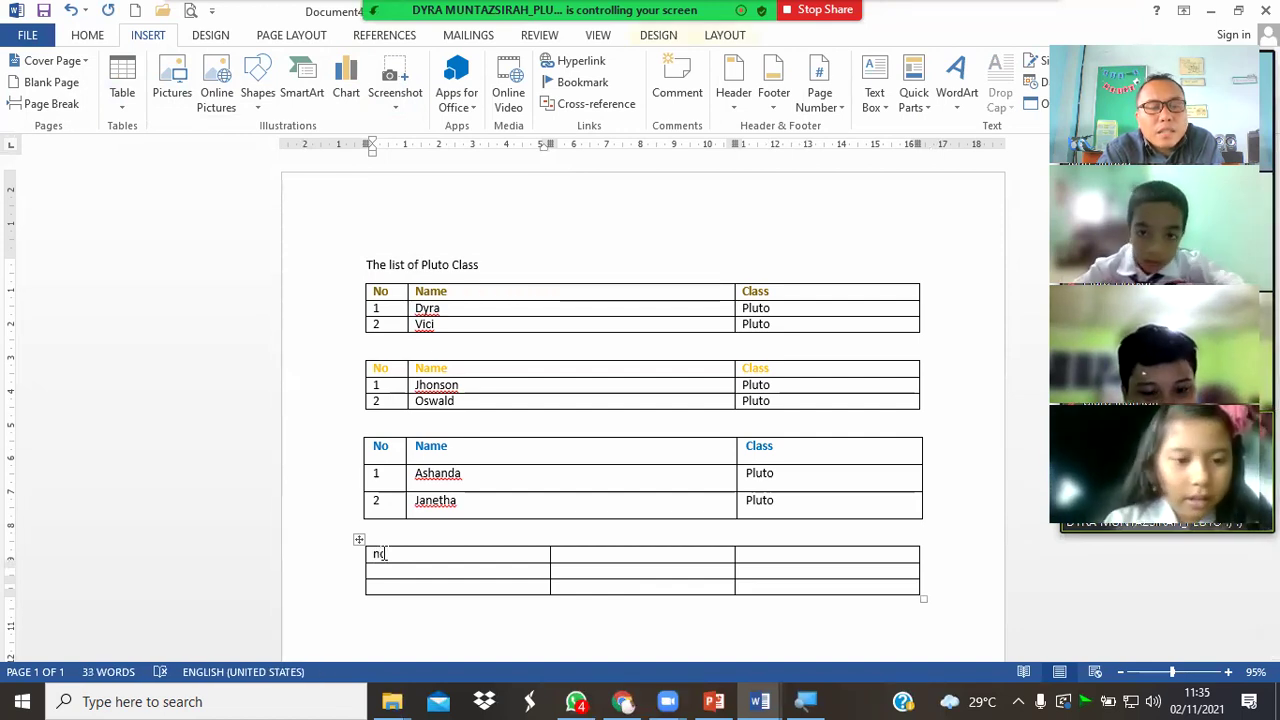
pyautogui.write('.')
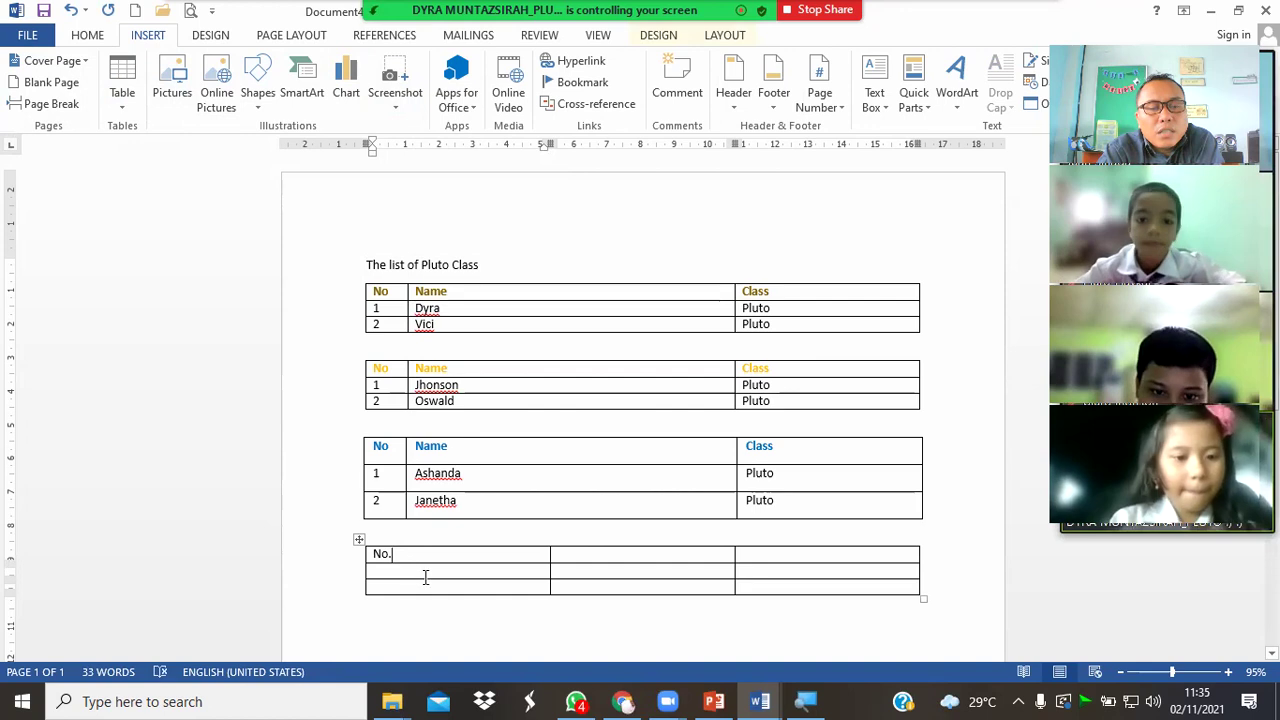
pyautogui.click(574, 554)
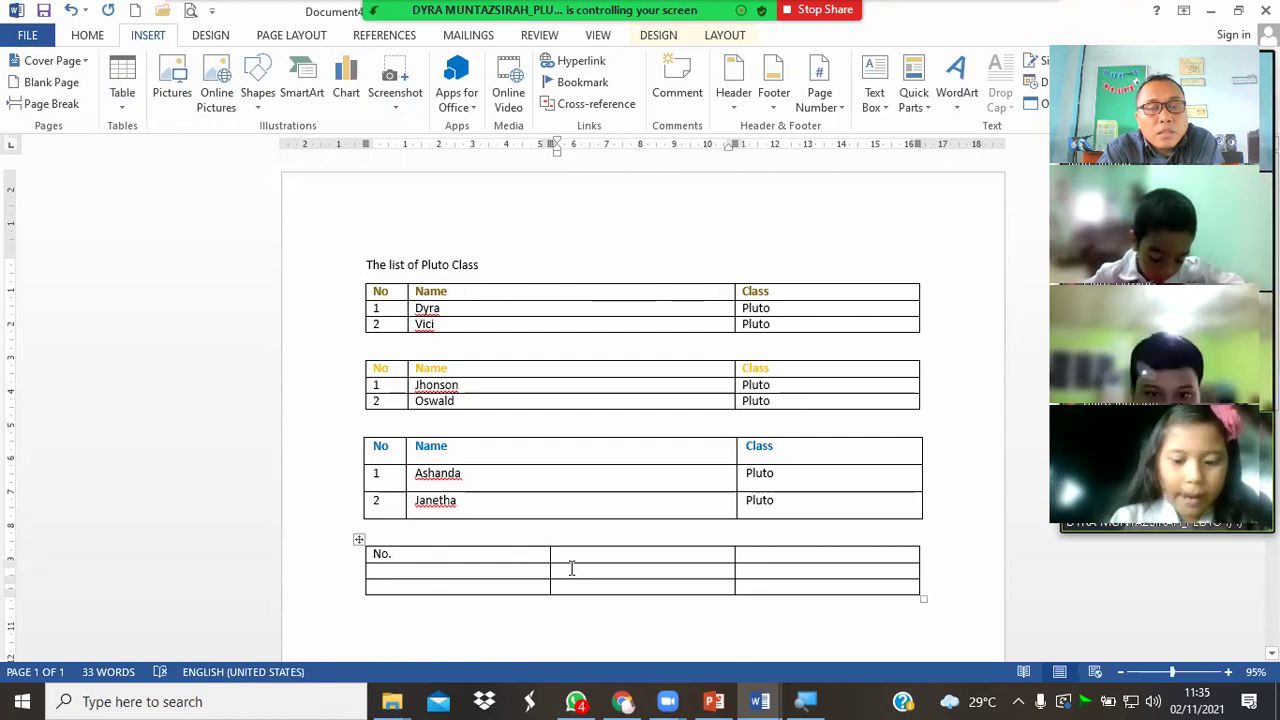
pyautogui.write('number')
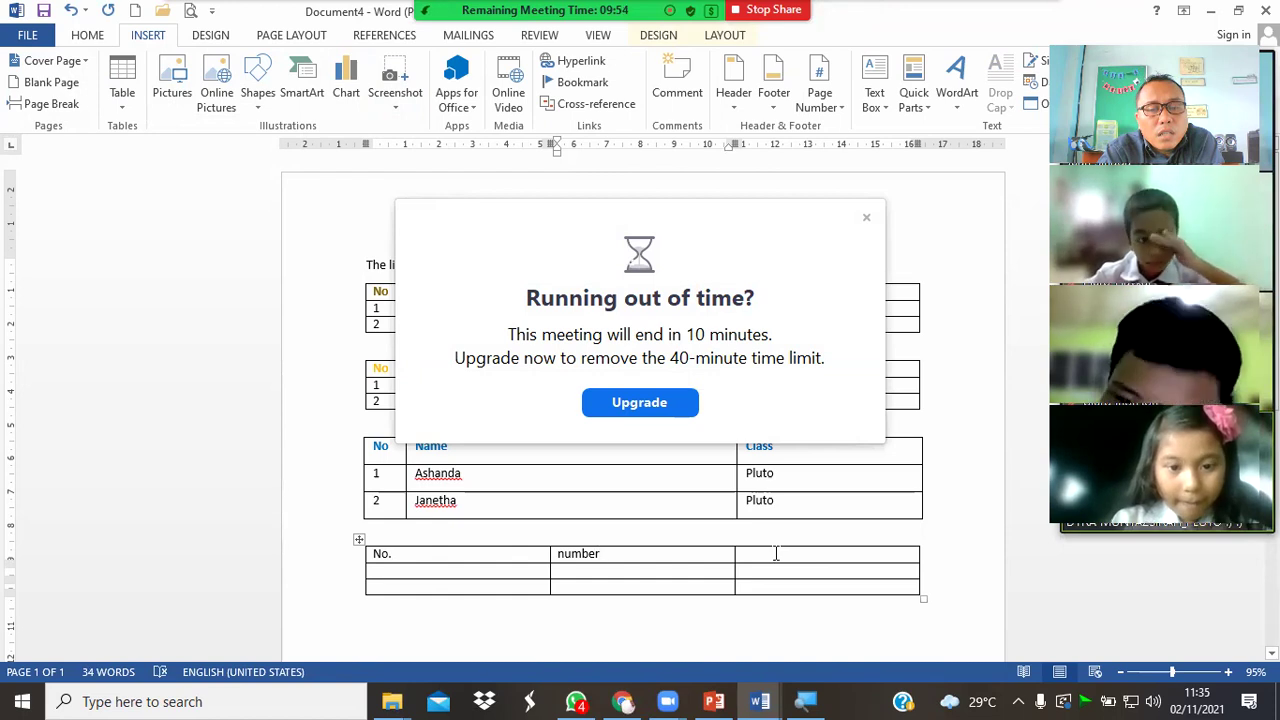
pyautogui.click(775, 553)
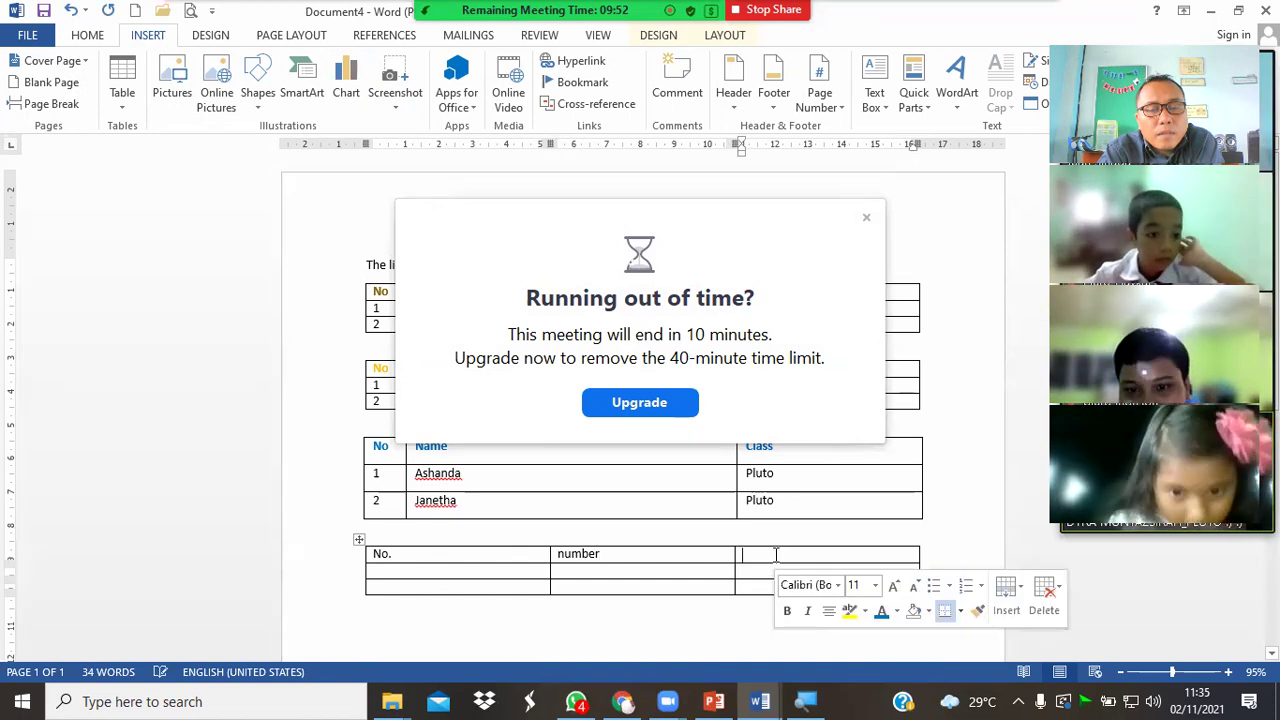
pyautogui.write('class')
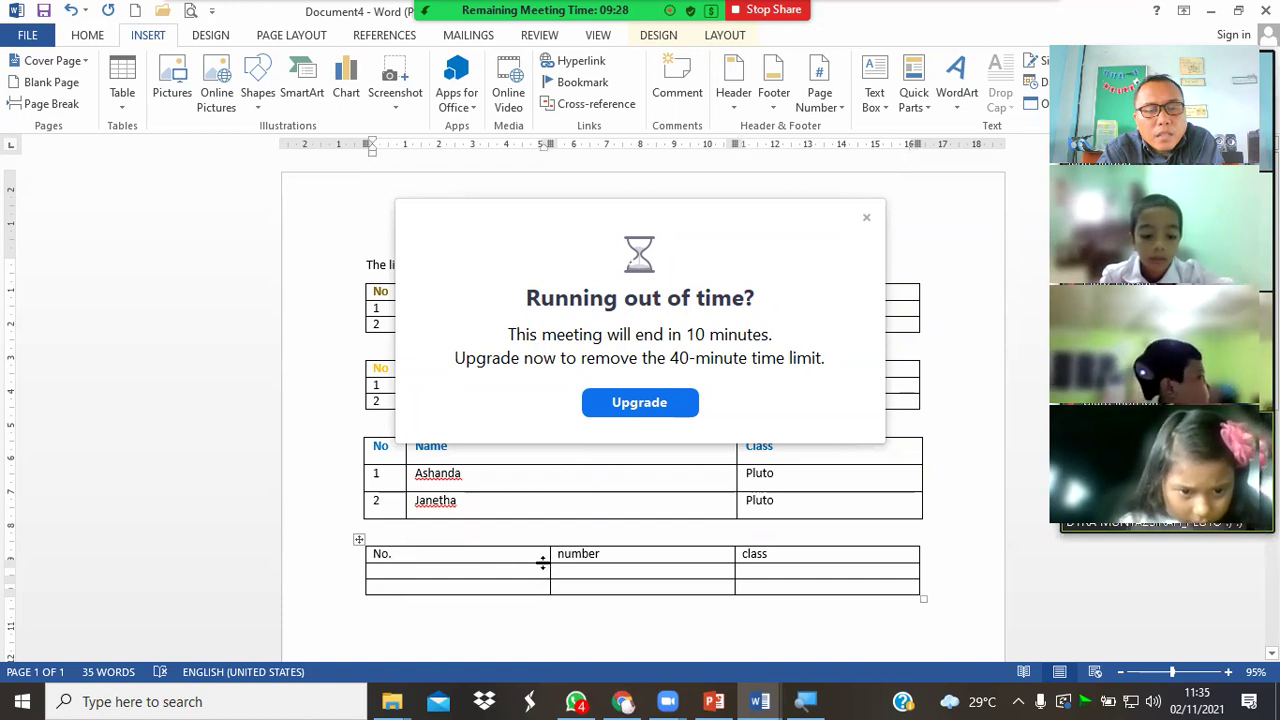
# - Drag the fourth table's first column border left to narrow the No. column
pyautogui.moveTo(545, 557); pyautogui.dragTo(390, 580)
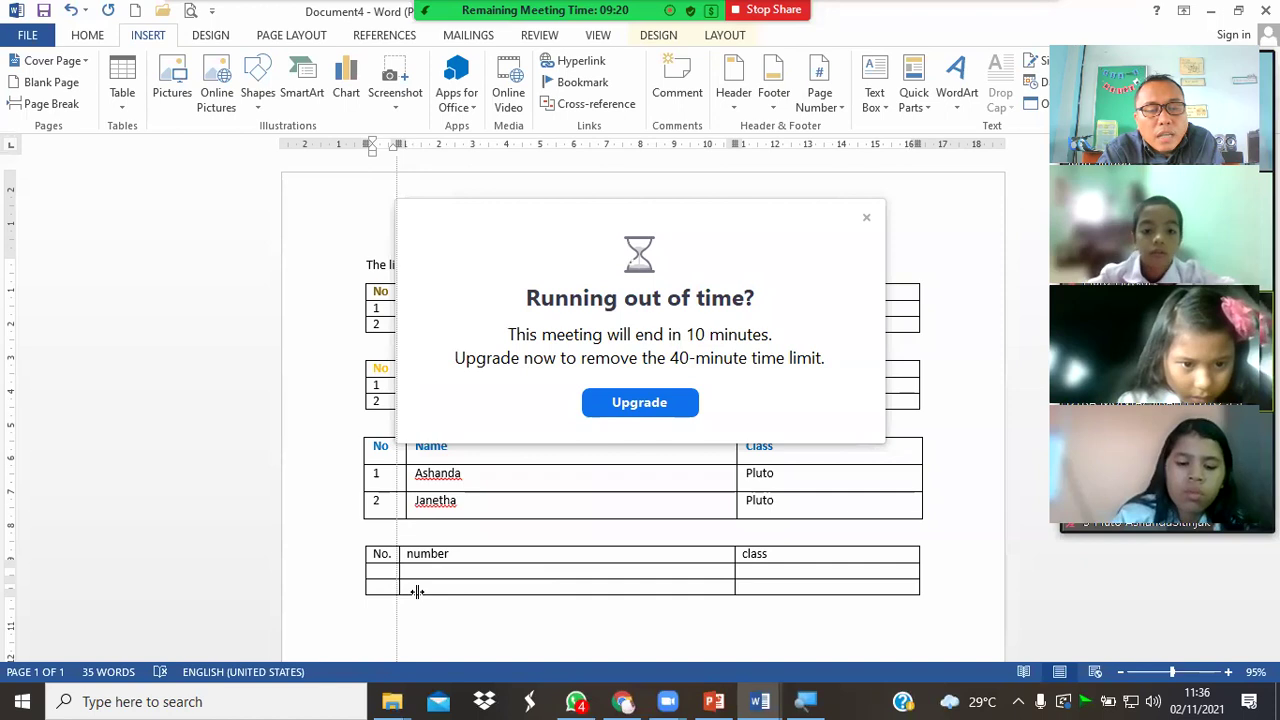
pyautogui.moveTo(418, 591); pyautogui.dragTo(455, 598)
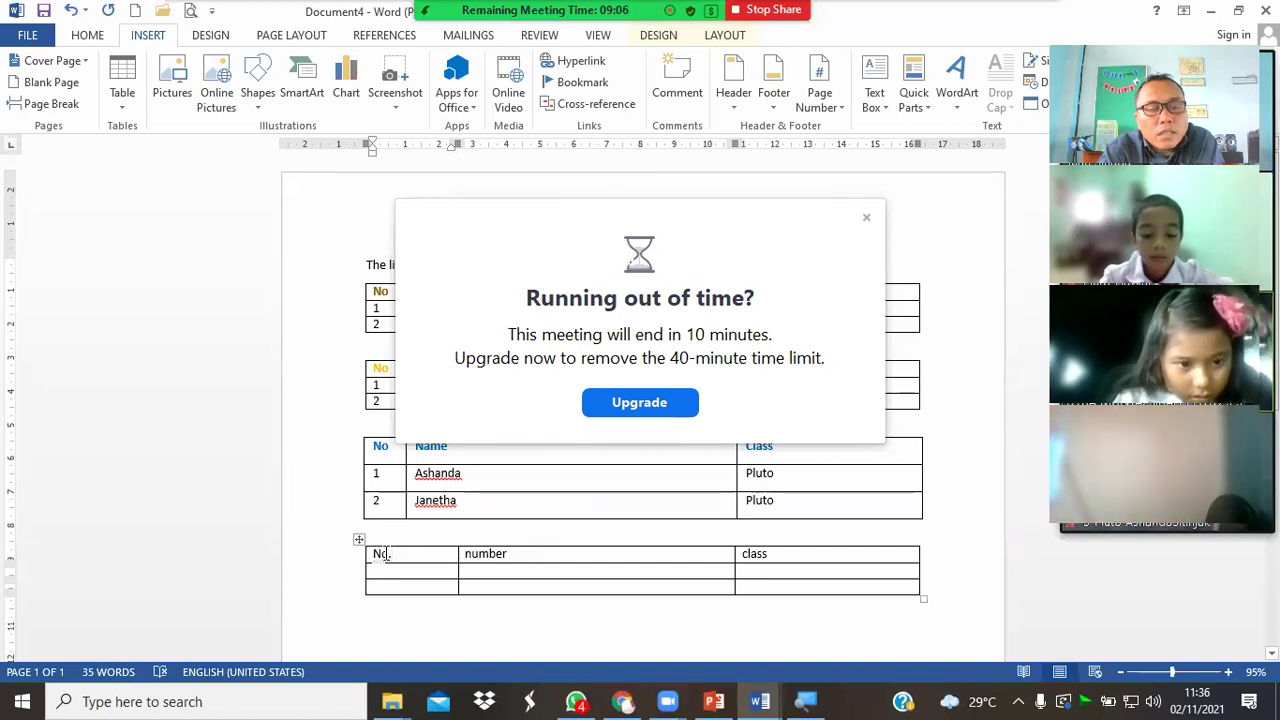
# - Colour the fourth table's No. heading blue
pyautogui.tripleClick(385, 554)
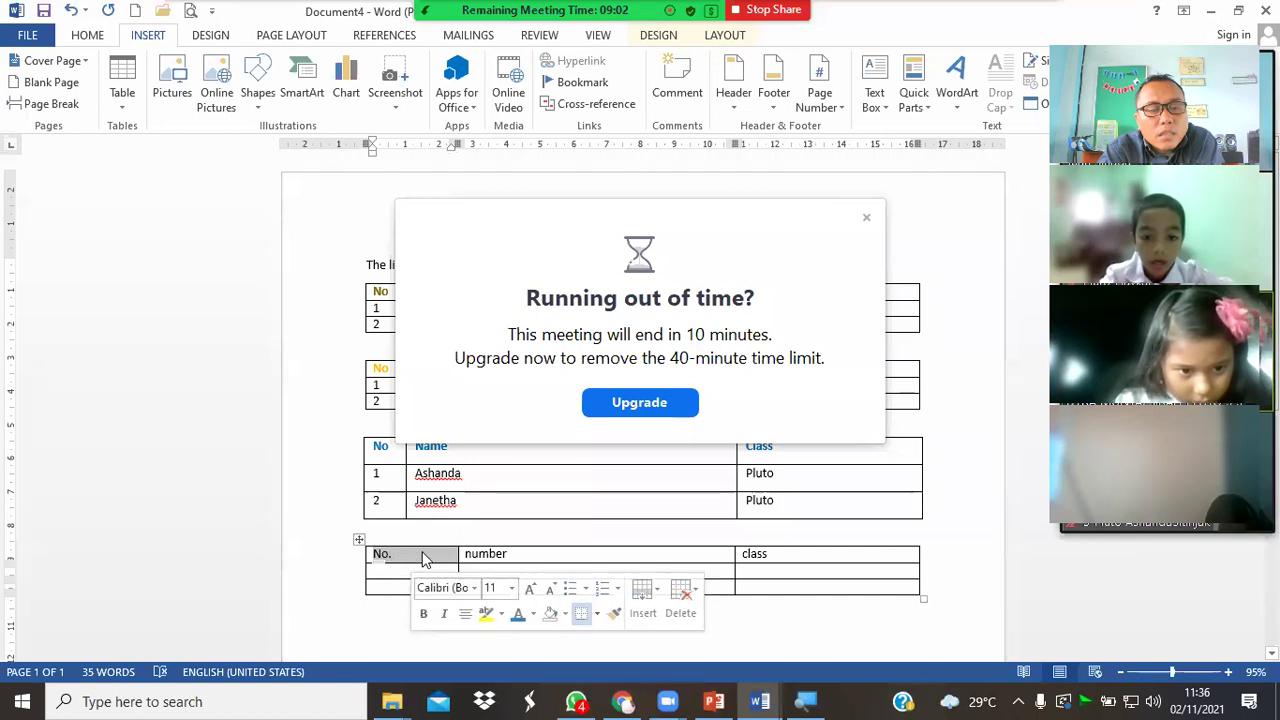
pyautogui.click(533, 614)
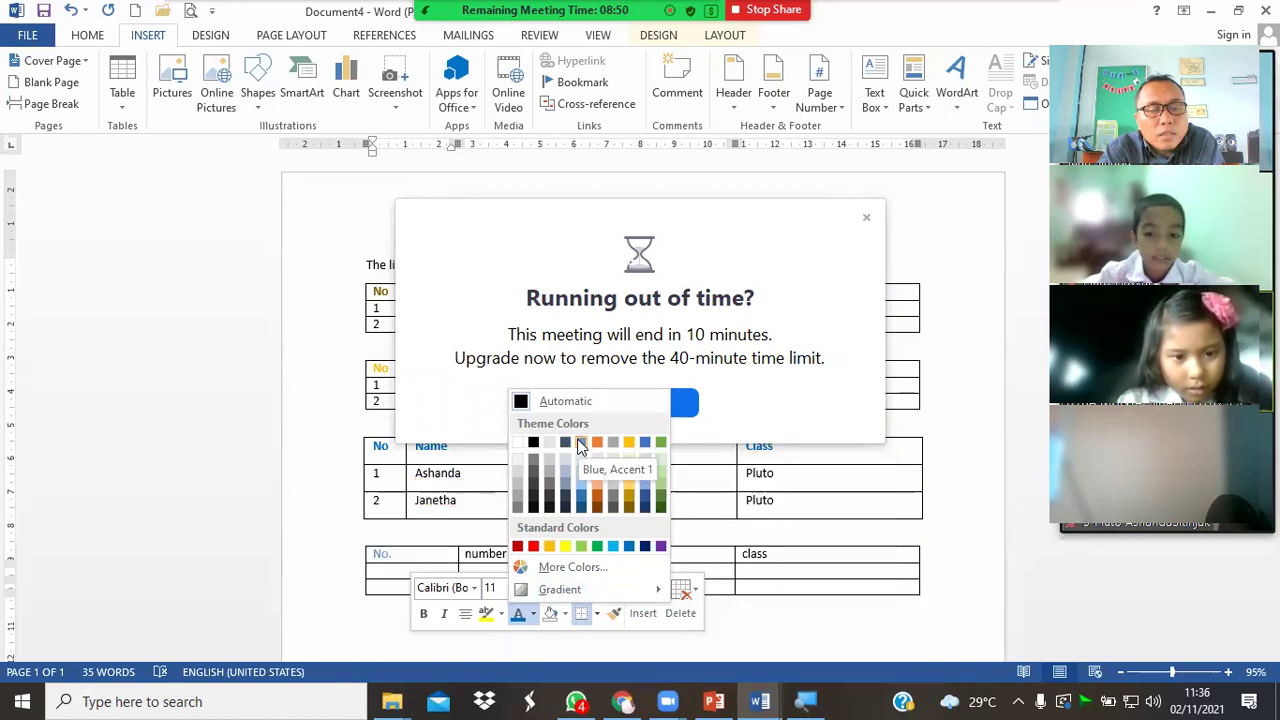
pyautogui.click(580, 442)
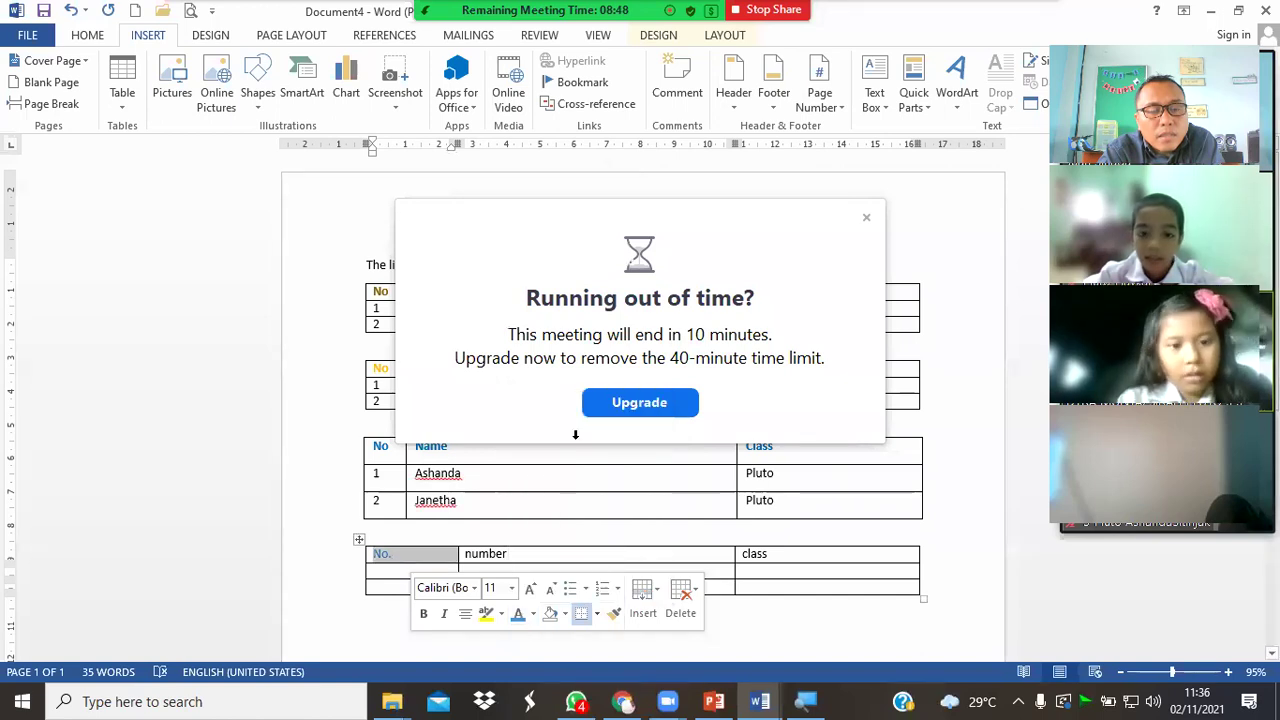
pyautogui.click(575, 434)
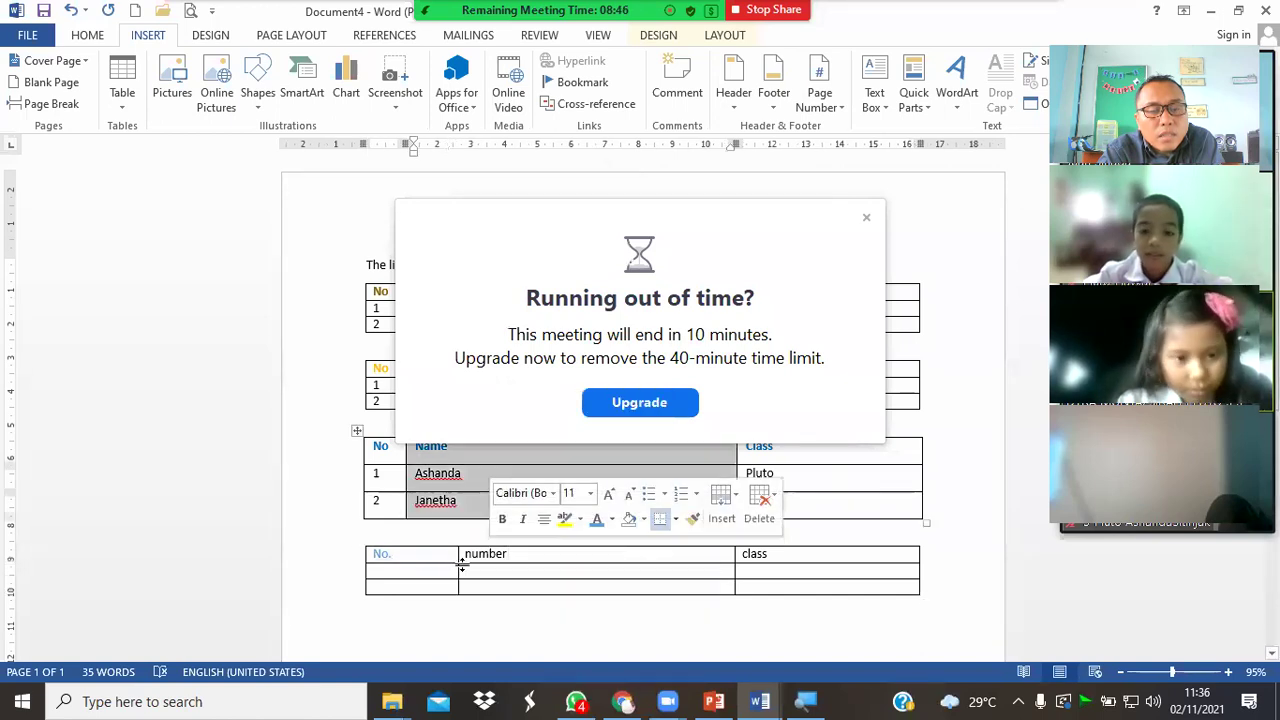
# - Colour the fourth table's number and class headings orange
pyautogui.moveTo(465, 556); pyautogui.dragTo(802, 549)
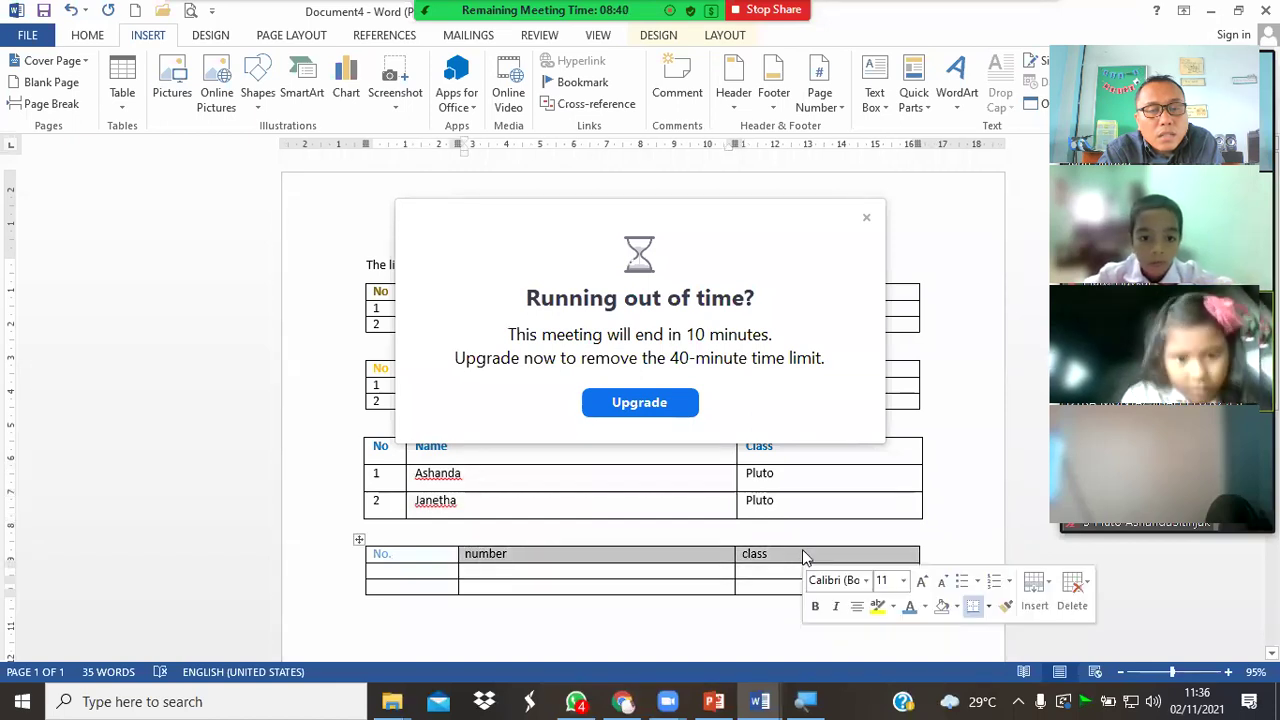
pyautogui.click(924, 608)
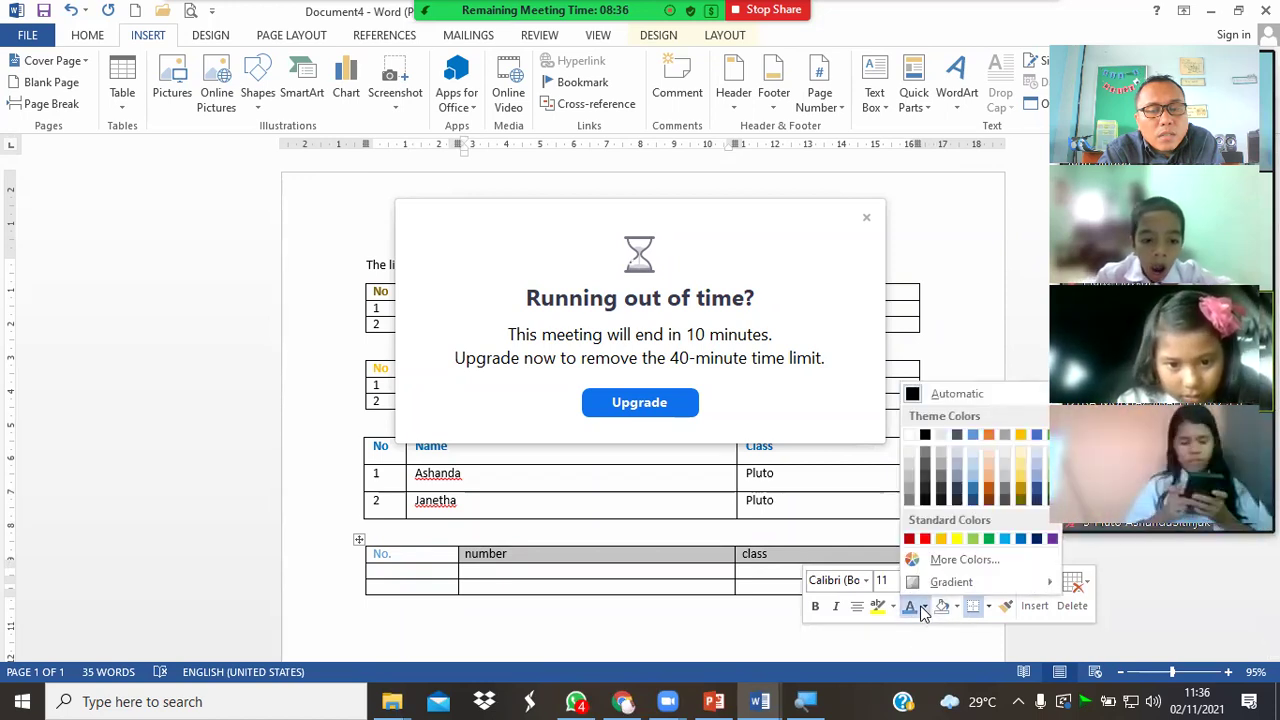
pyautogui.click(987, 488)
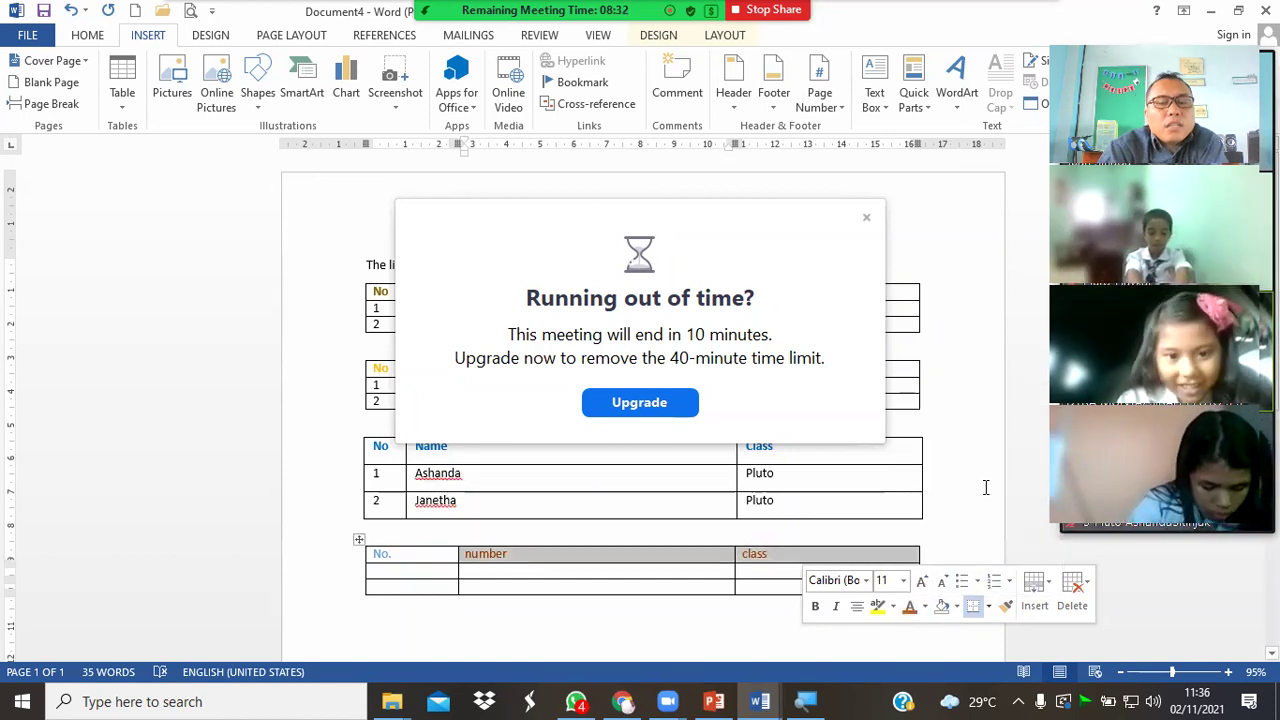
pyautogui.click(370, 607)
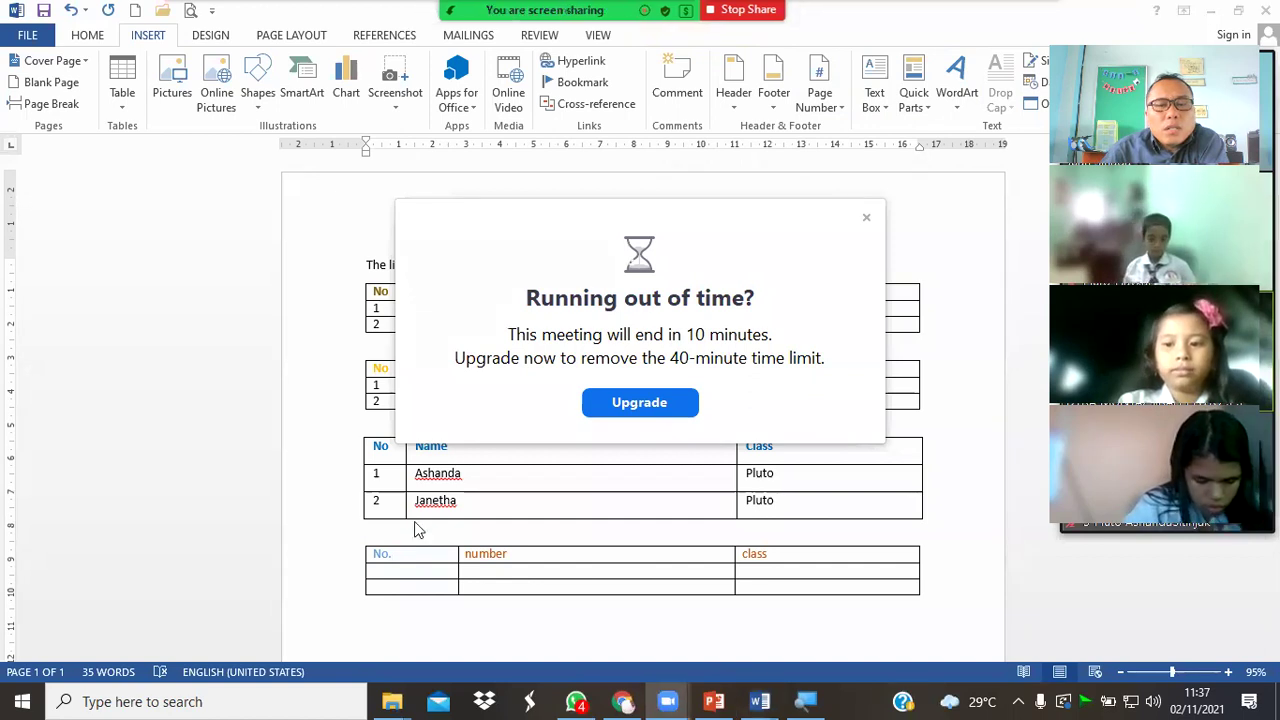
# - Dismiss the meeting time-limit notice and open the ClassDojo student page in Chrome
pyautogui.click(866, 216)
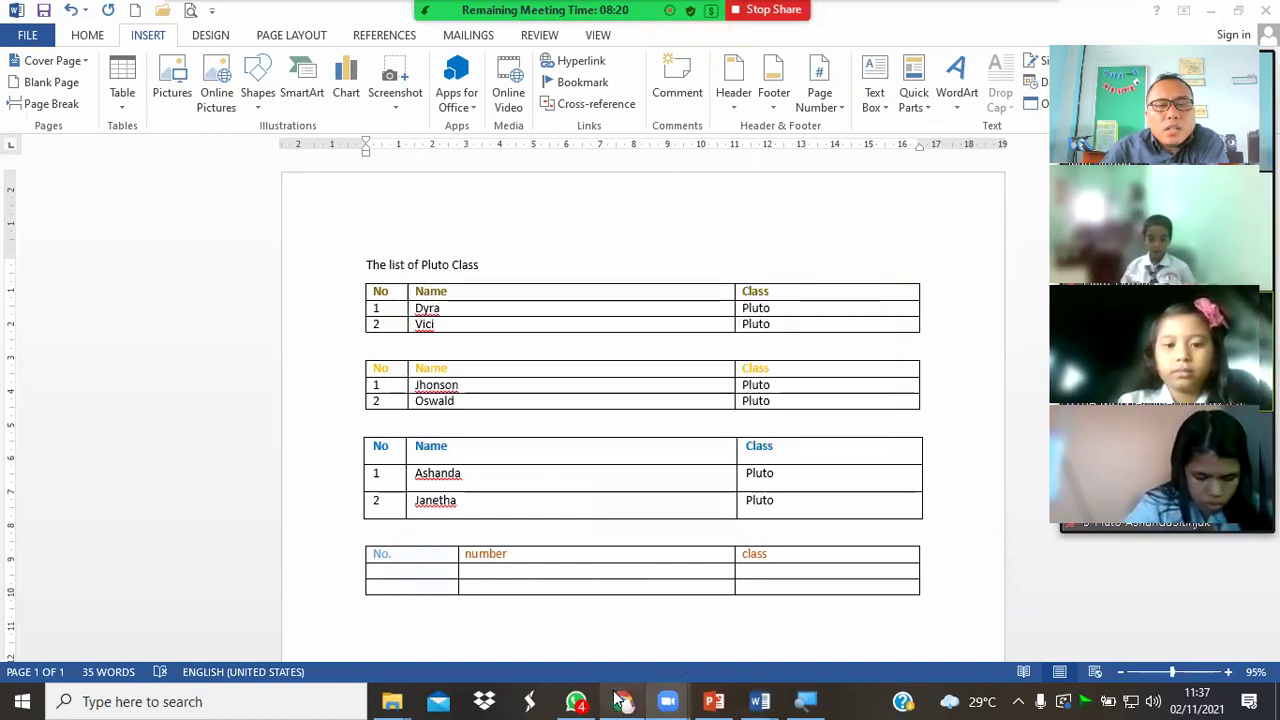
pyautogui.click(622, 701)
pyautogui.click(163, 18)
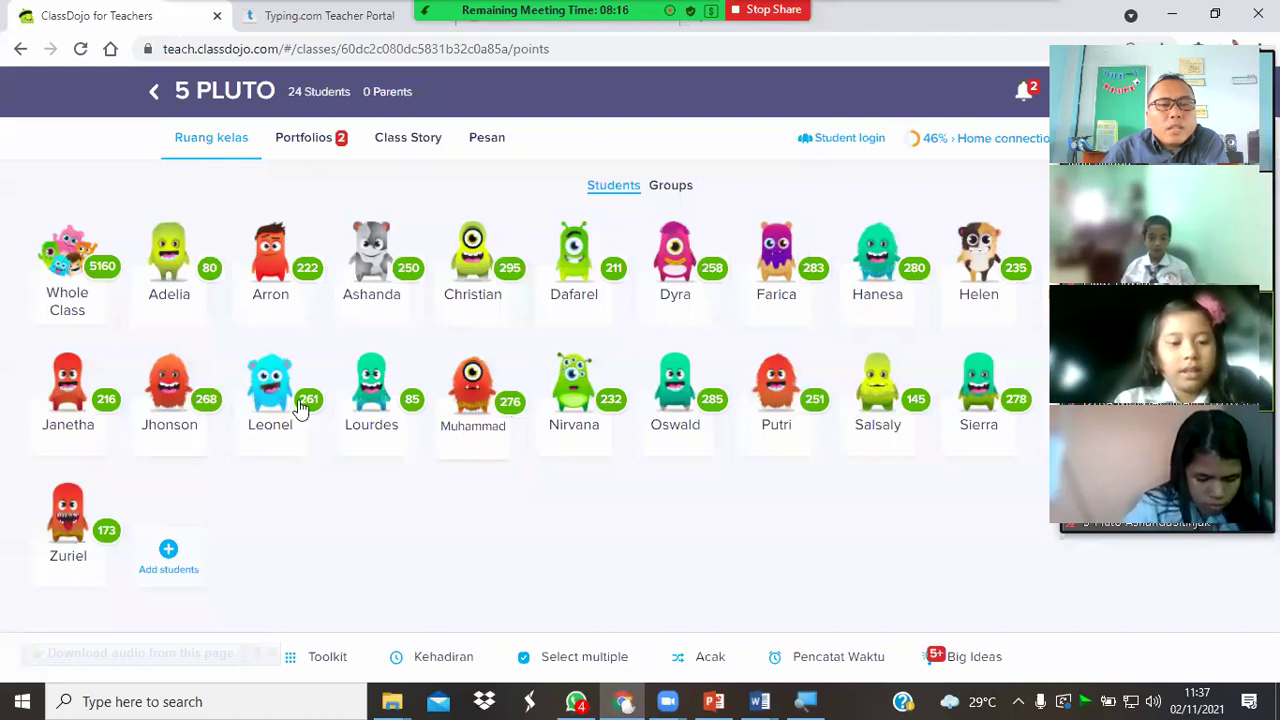
# - Award one student nine +1 Confidence points in ClassDojo, then bring the Word class list back
pyautogui.click(665, 285)
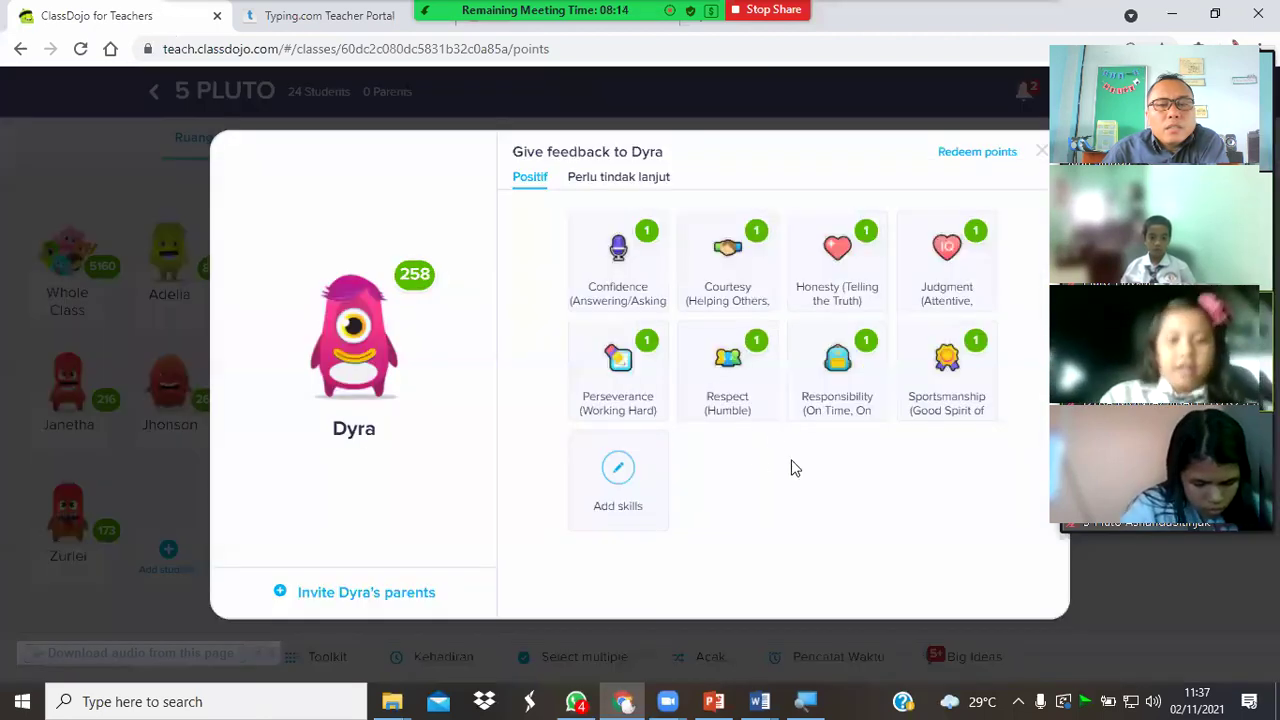
pyautogui.click(630, 283)
pyautogui.click(662, 288)
pyautogui.click(660, 290)
pyautogui.click(660, 290)
pyautogui.click(650, 295)
pyautogui.click(645, 305)
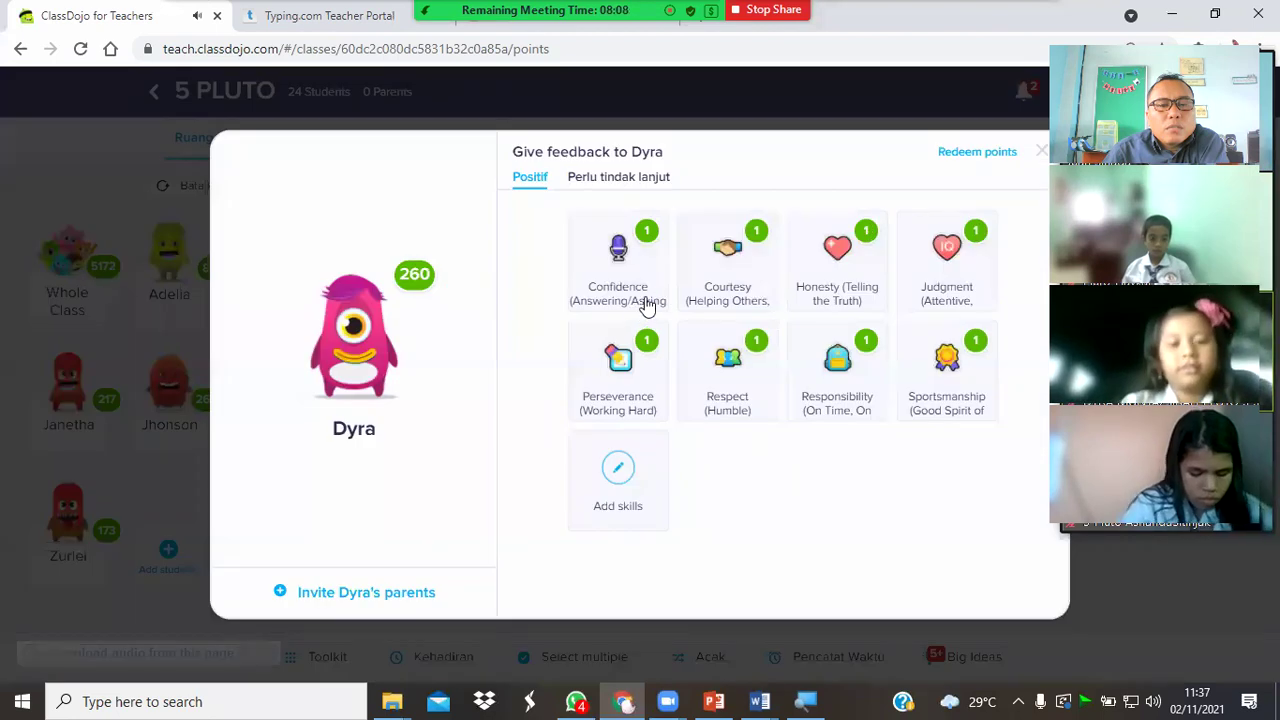
pyautogui.click(645, 305)
pyautogui.click(655, 290)
pyautogui.click(630, 300)
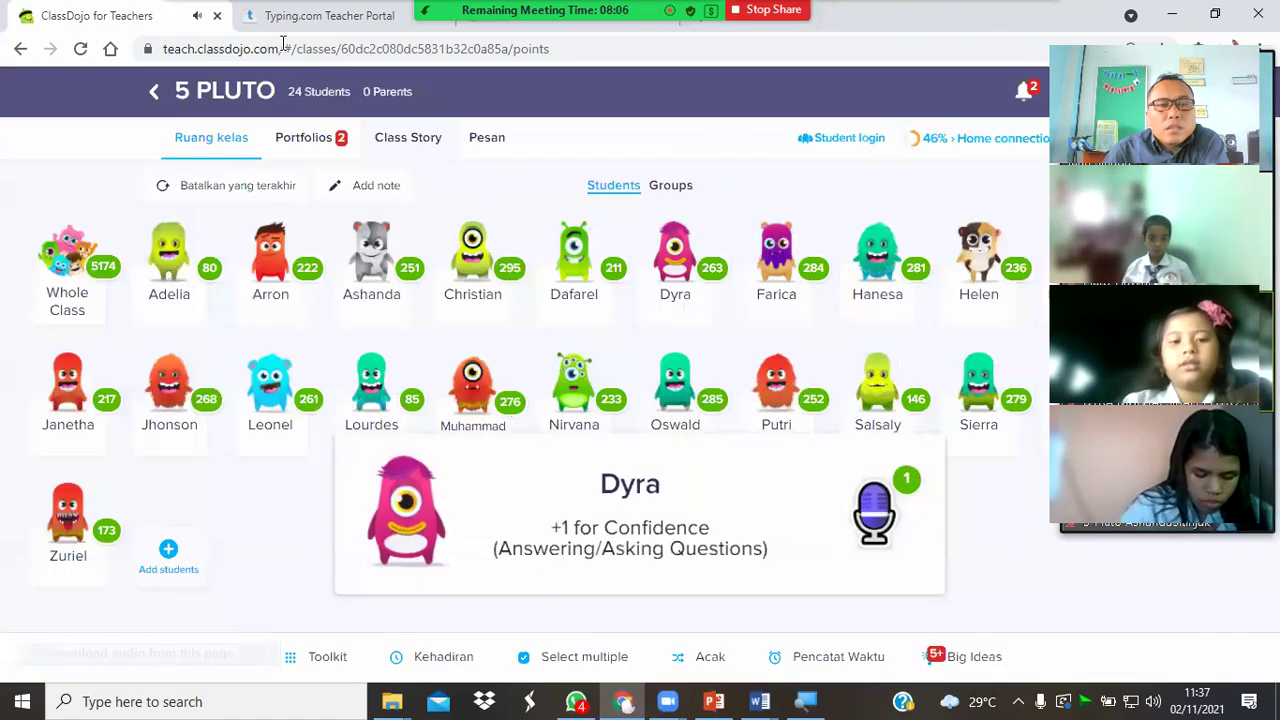
pyautogui.click(760, 701)
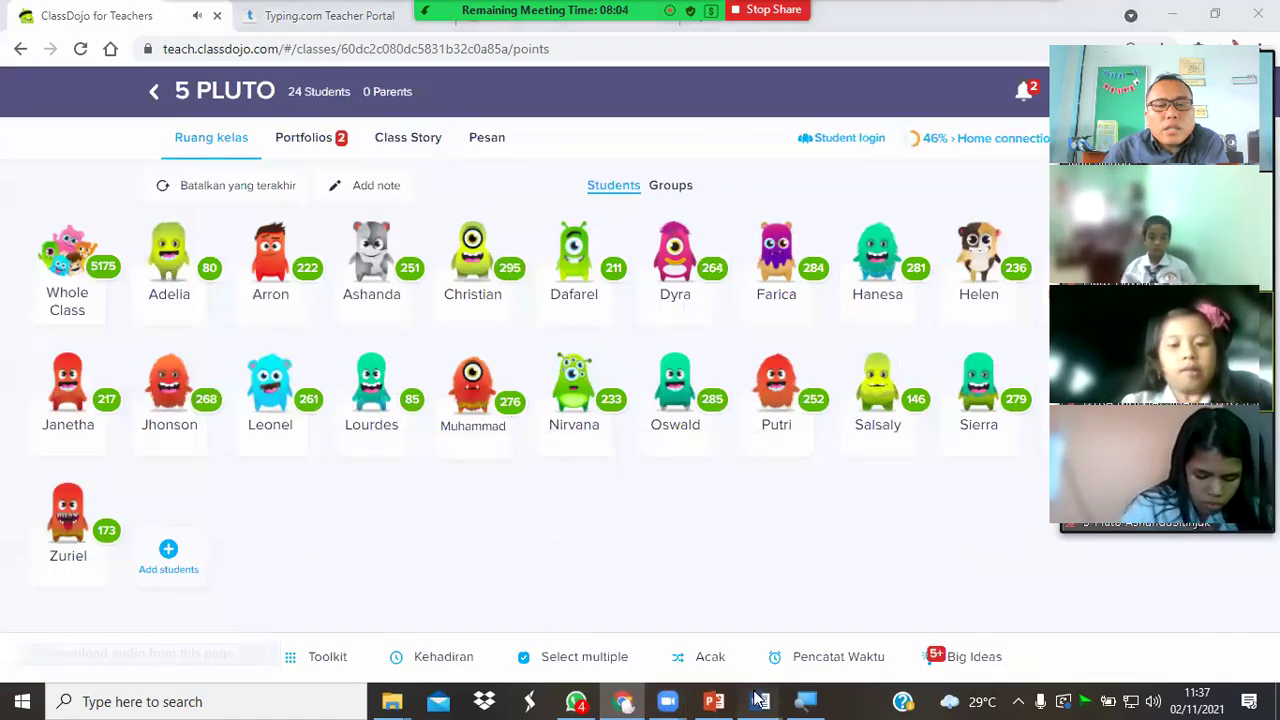
pyautogui.click(775, 638)
pyautogui.moveTo(456, 574)
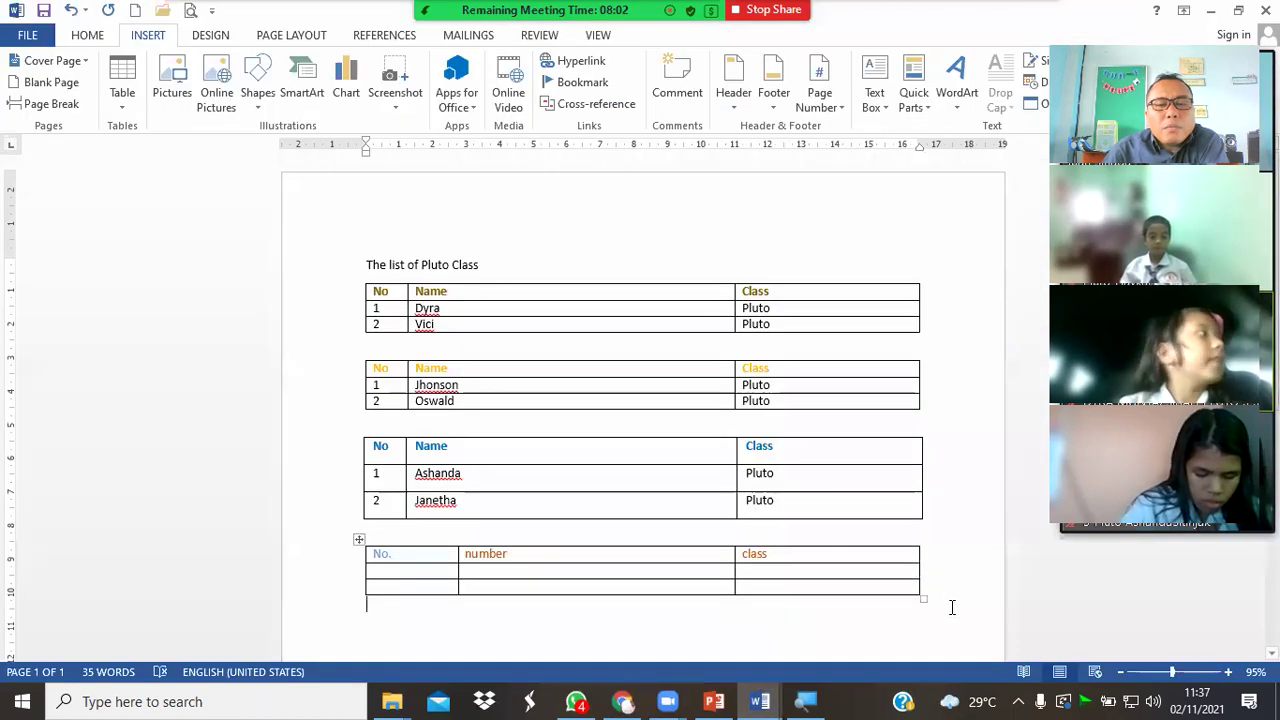
# - Drag the fourth table's No. column narrower to fit its heading and add a blank line below
pyautogui.click(789, 614)
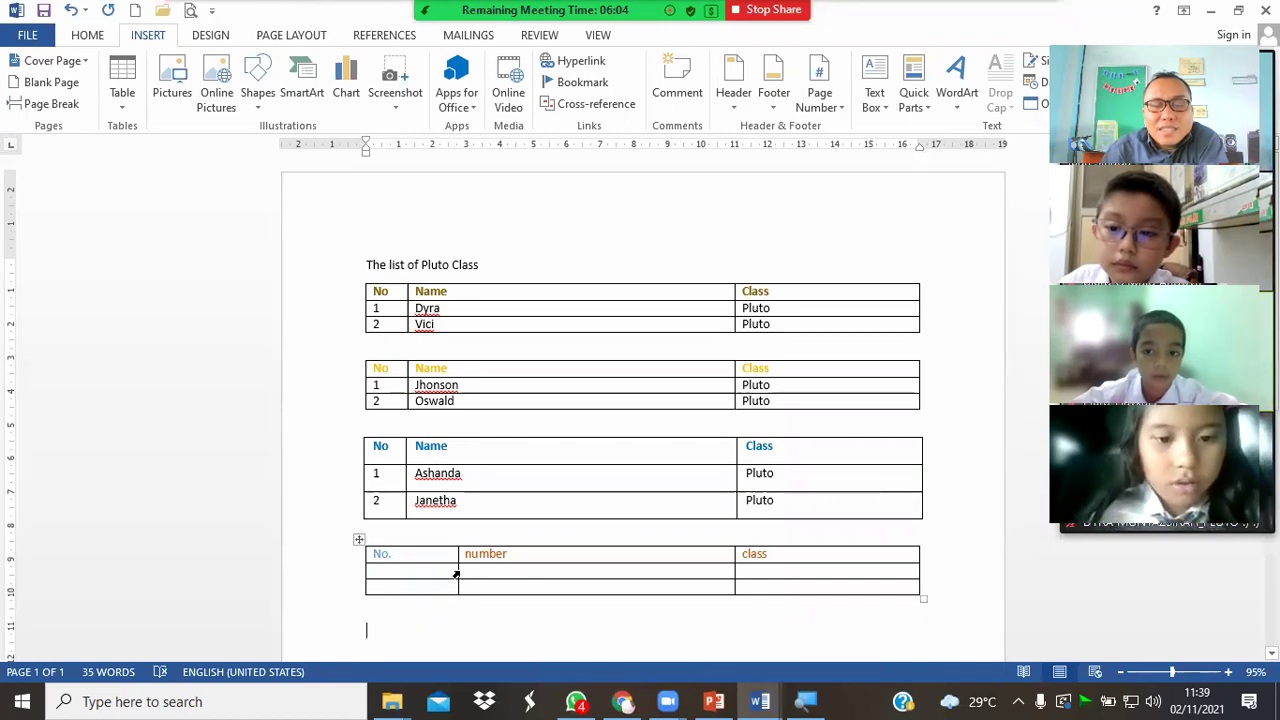
pyautogui.moveTo(457, 571); pyautogui.dragTo(406, 563)
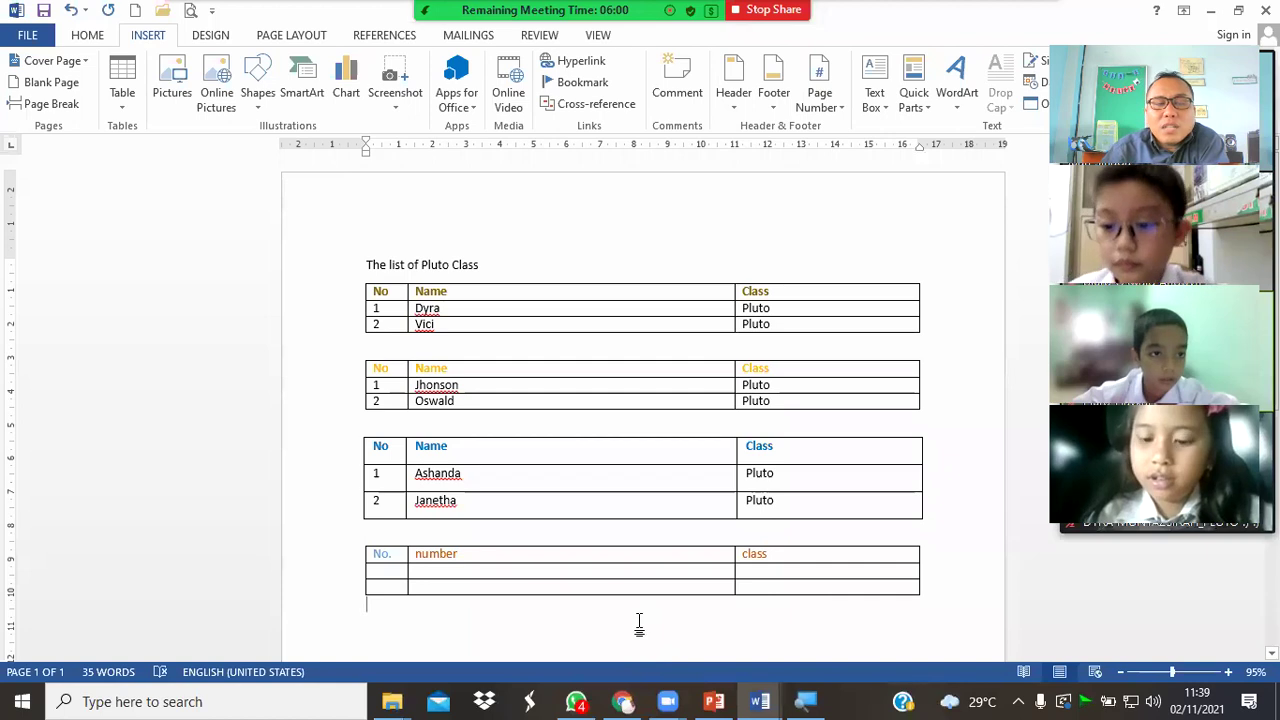
pyautogui.press('Return')
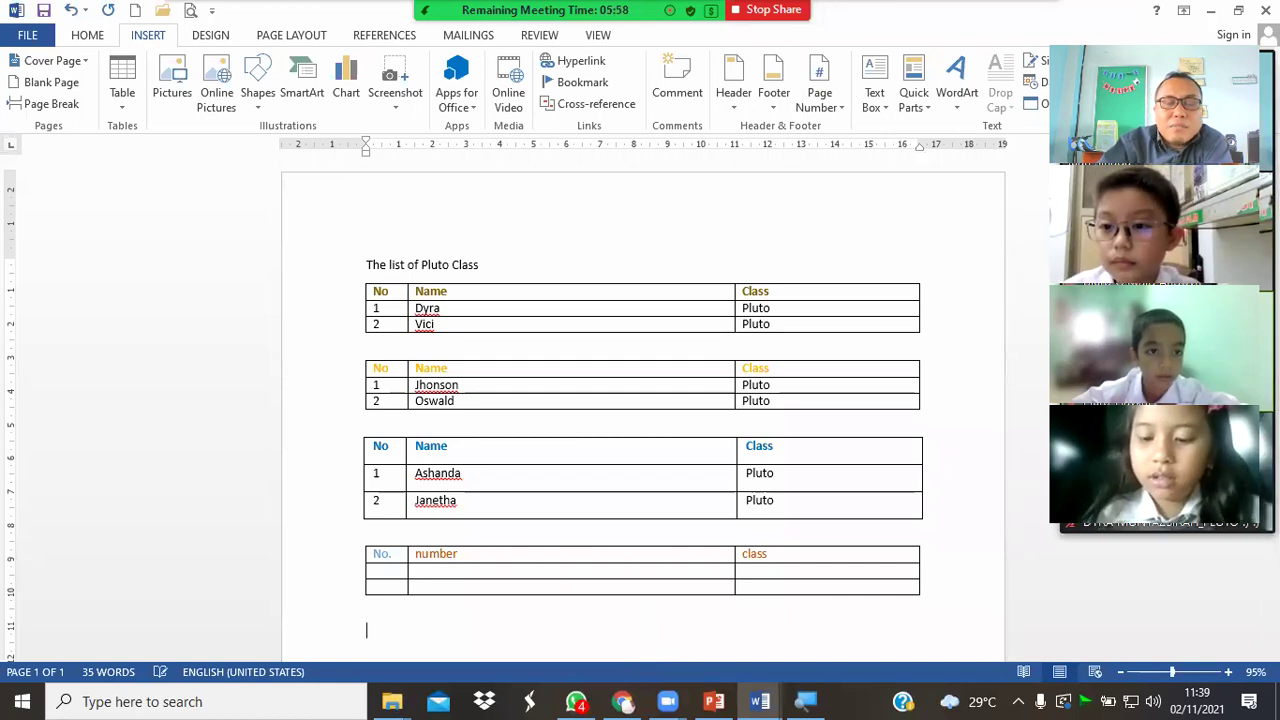
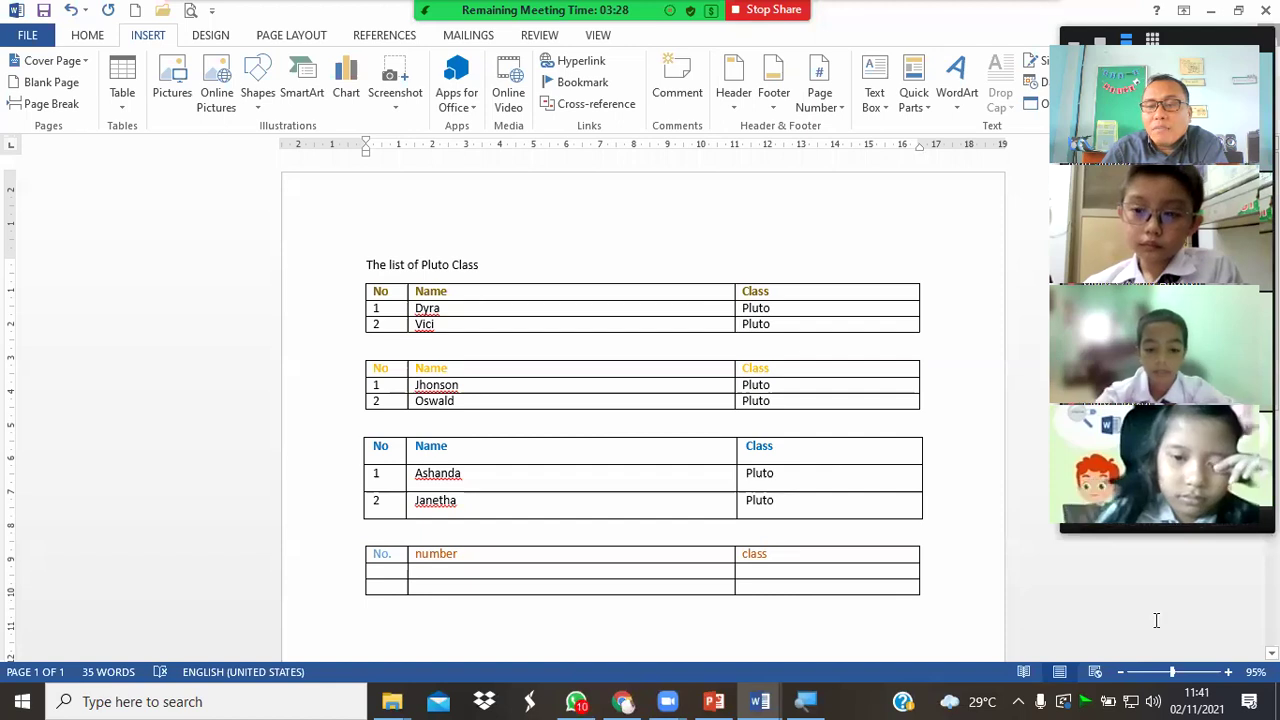
# - Place the cursor on the empty line below the No., number, class table
pyautogui.click(923, 650)
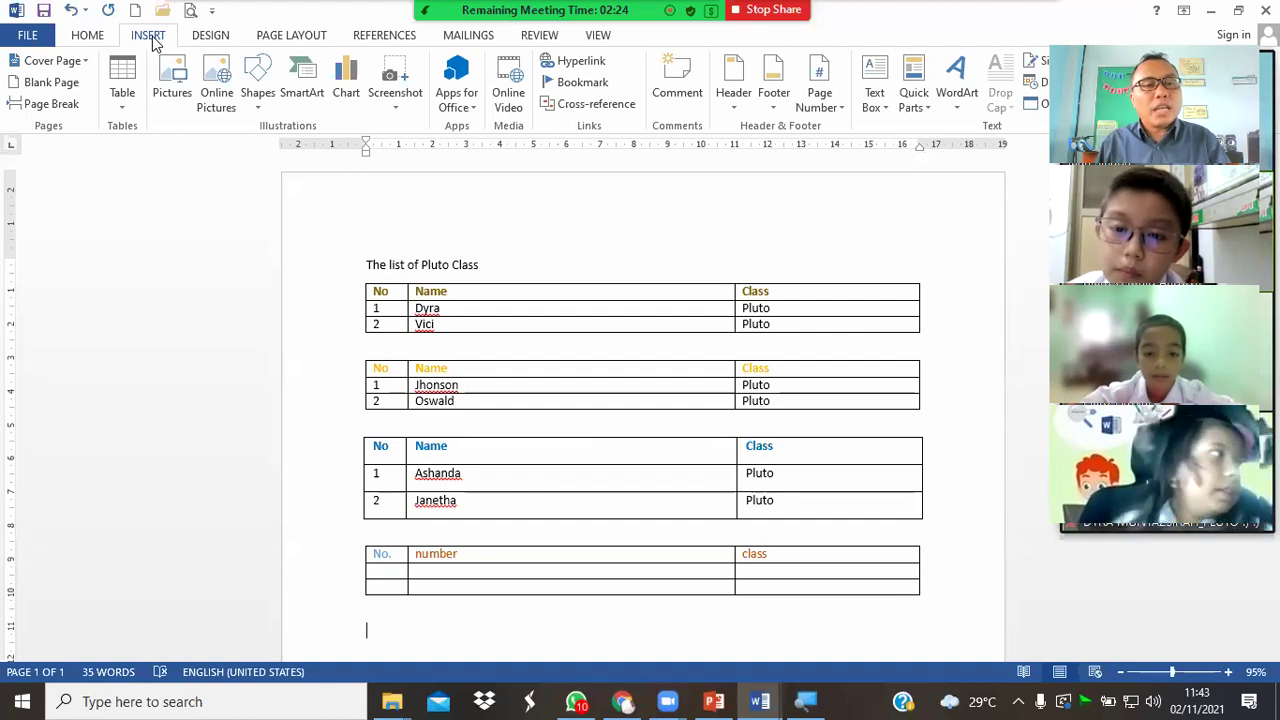
# - Insert a new empty table with 3 columns and 3 rows
pyautogui.click(131, 103)
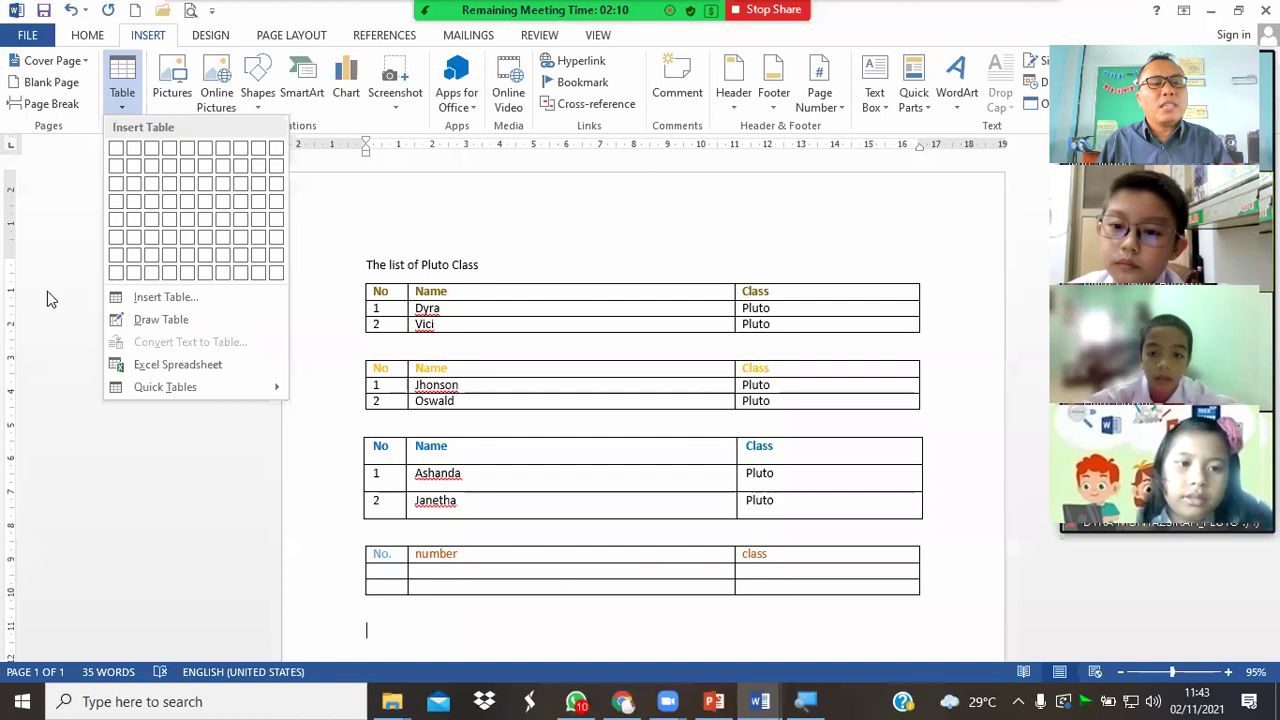
pyautogui.click(148, 303)
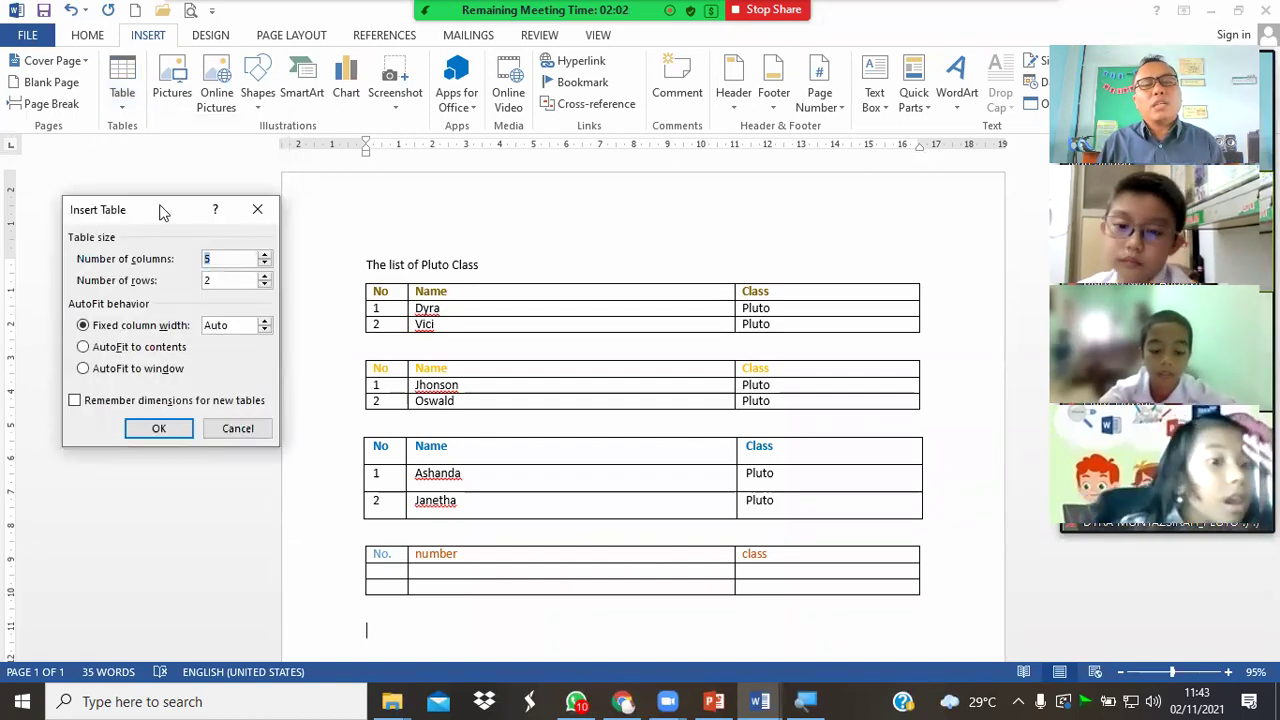
pyautogui.moveTo(160, 211); pyautogui.dragTo(161, 176)
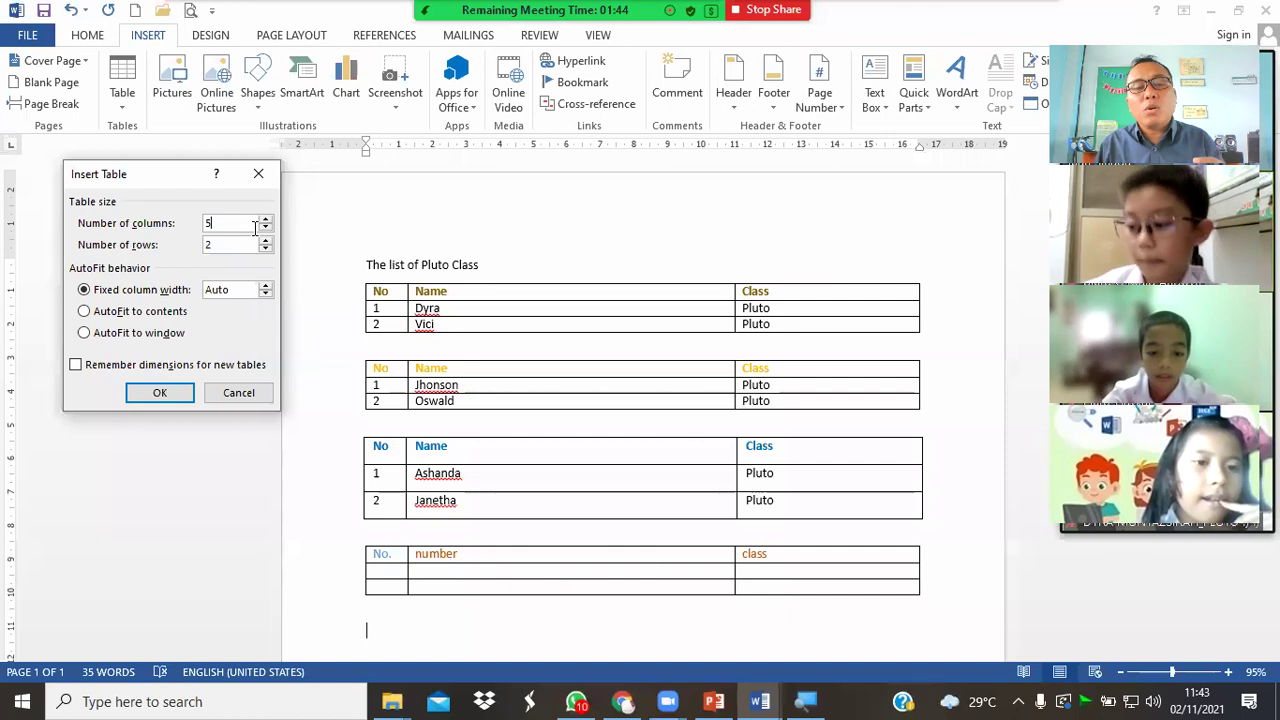
pyautogui.press('BackSpace')
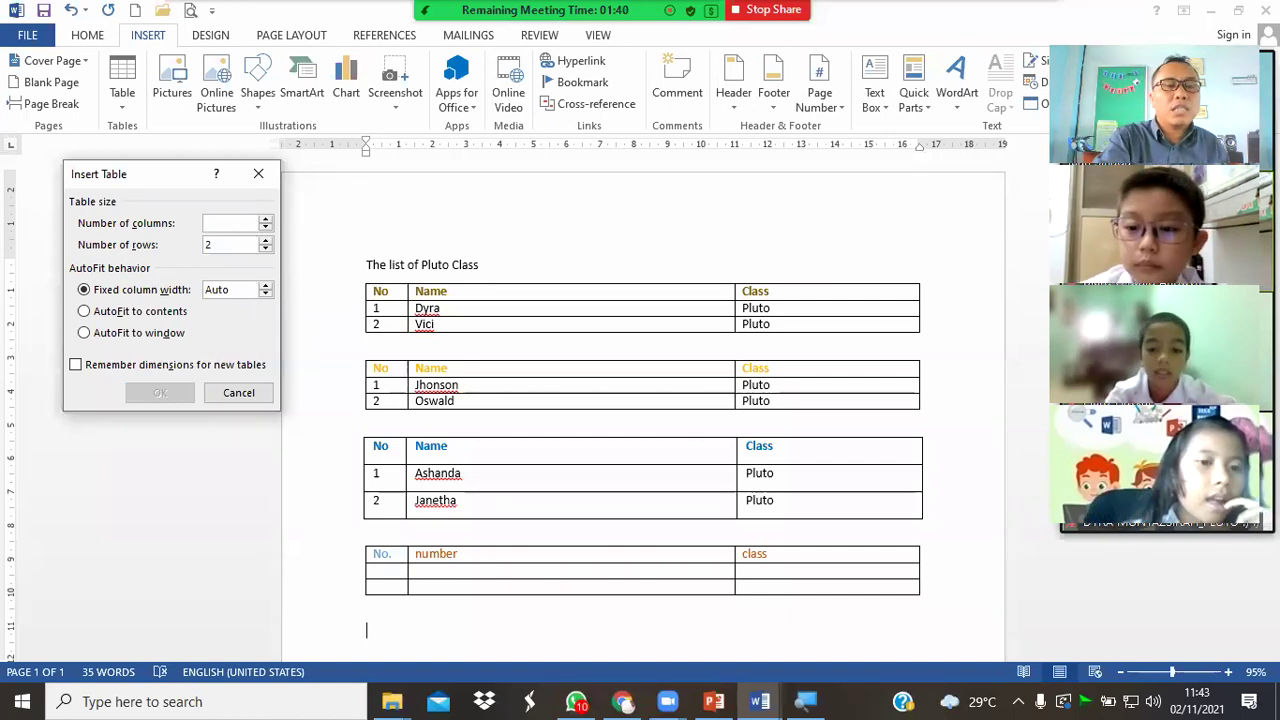
pyautogui.write('3')
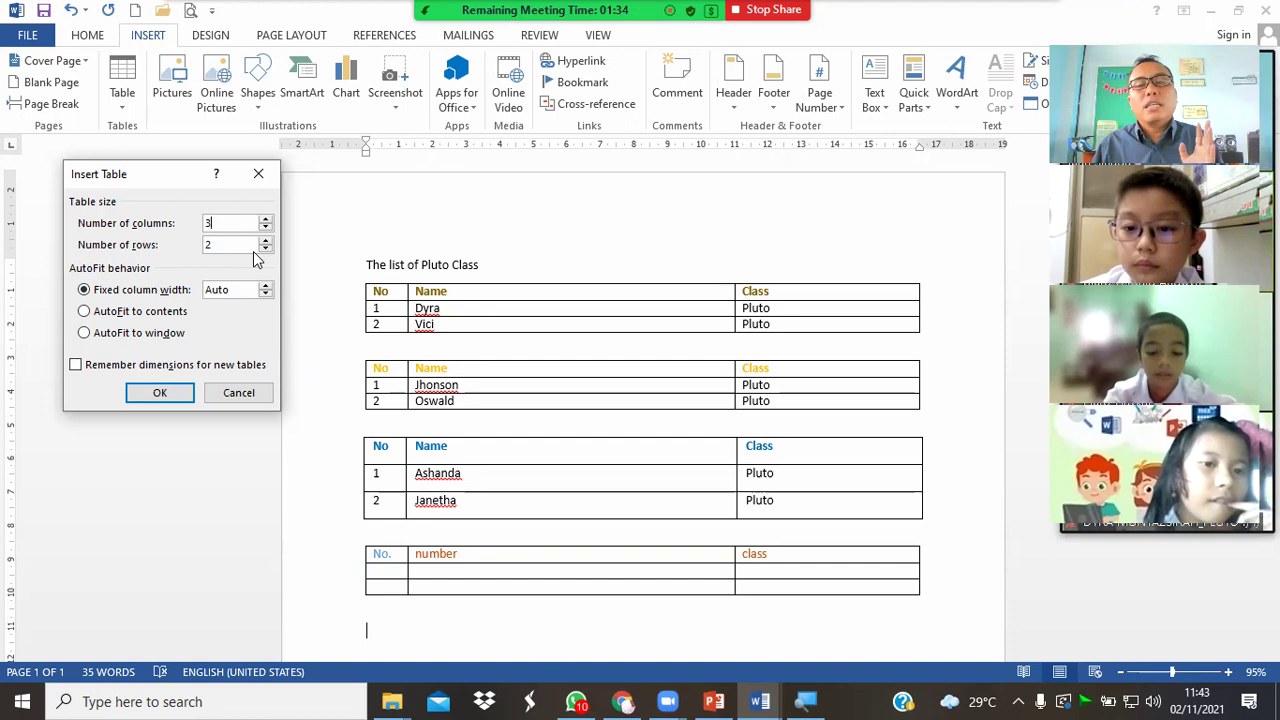
pyautogui.click(228, 244)
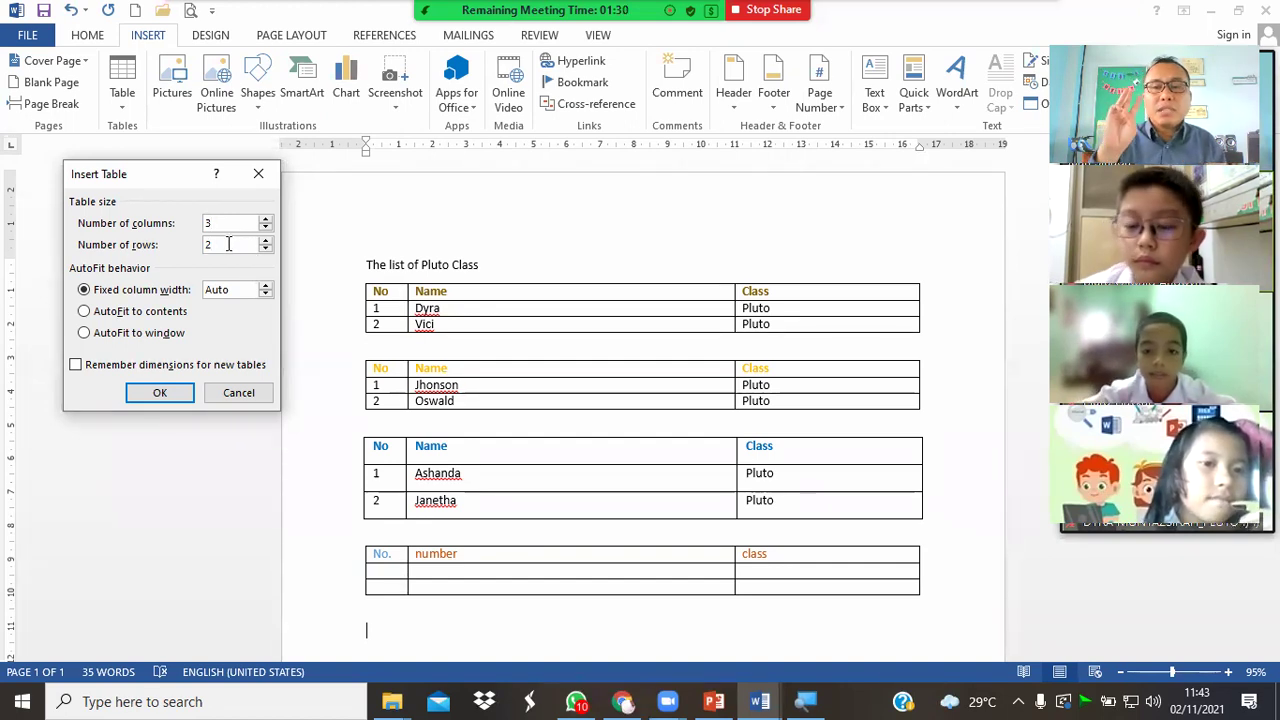
pyautogui.press('BackSpace')
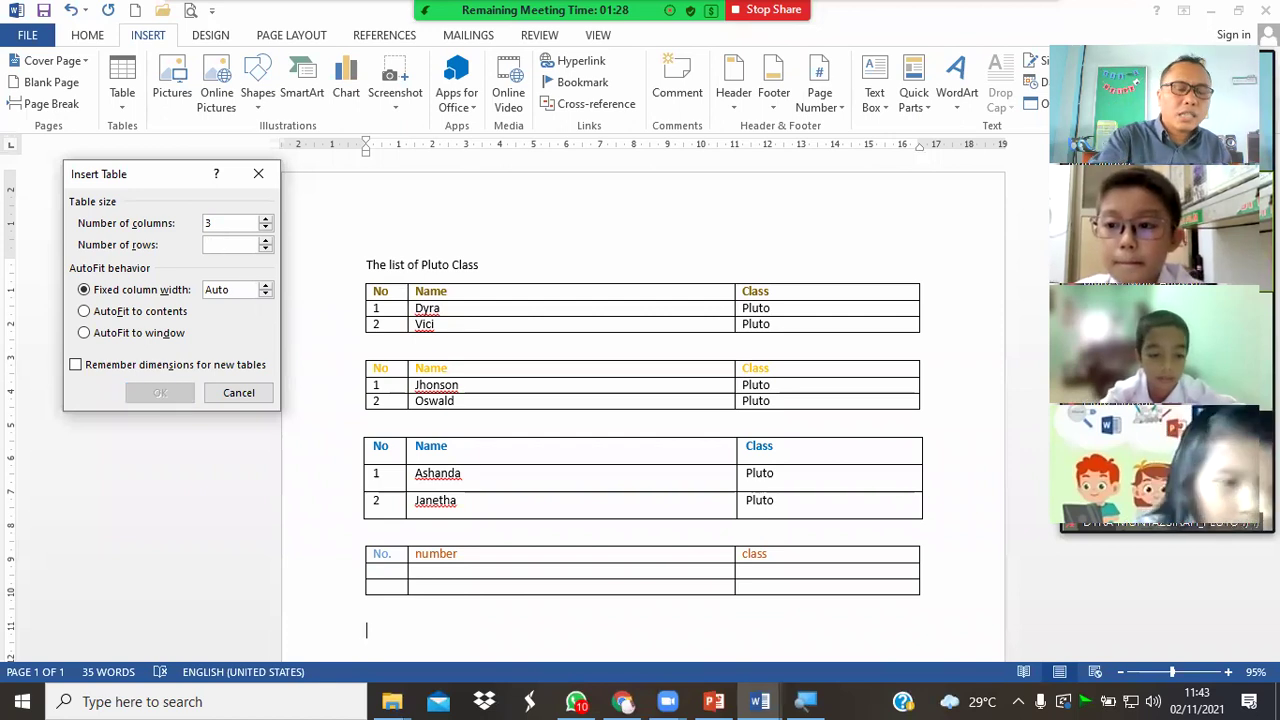
pyautogui.write('3')
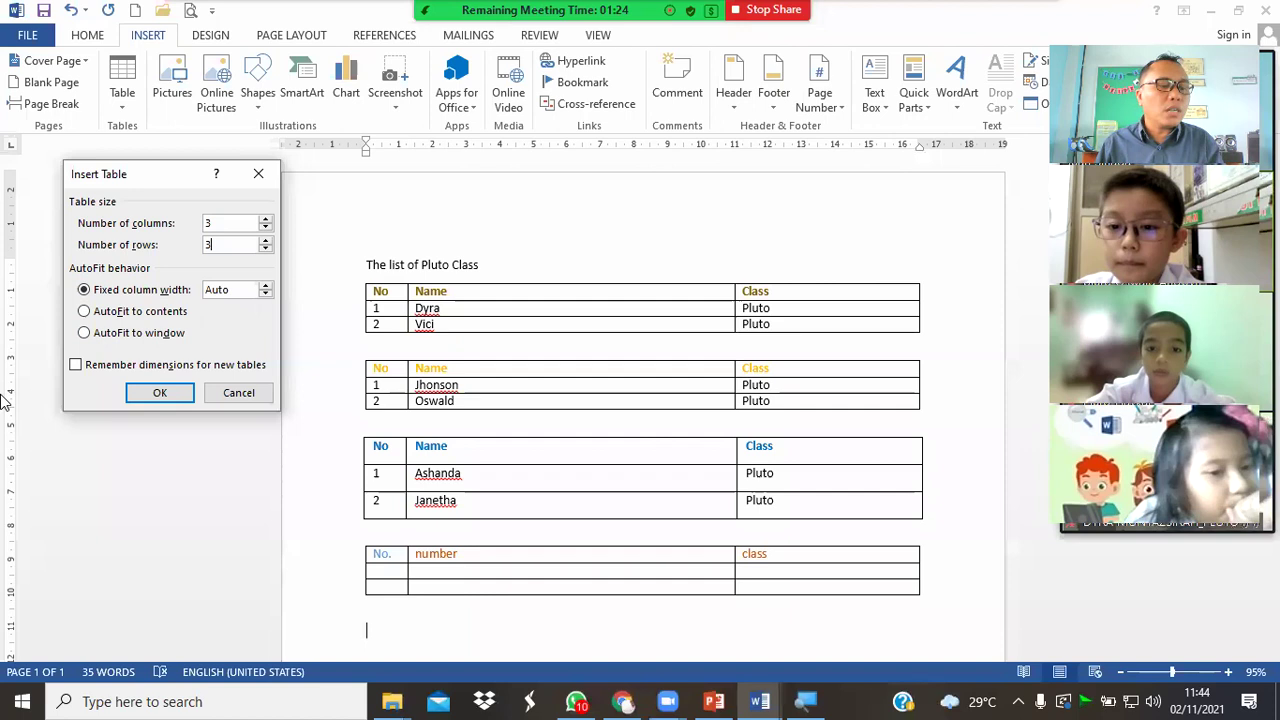
pyautogui.click(161, 394)
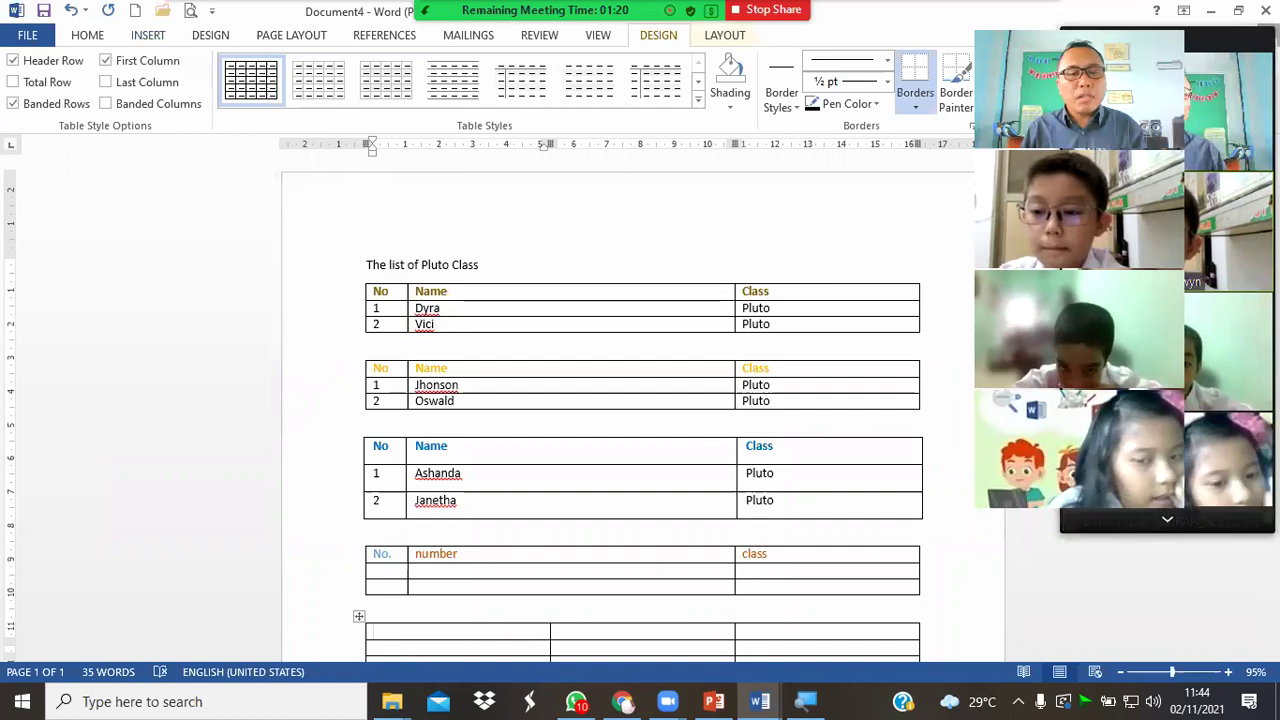
# - Place the cursor below the new 3x3 table and bring up the Table dropdown on Insert
pyautogui.scroll(-4, 640, 400)
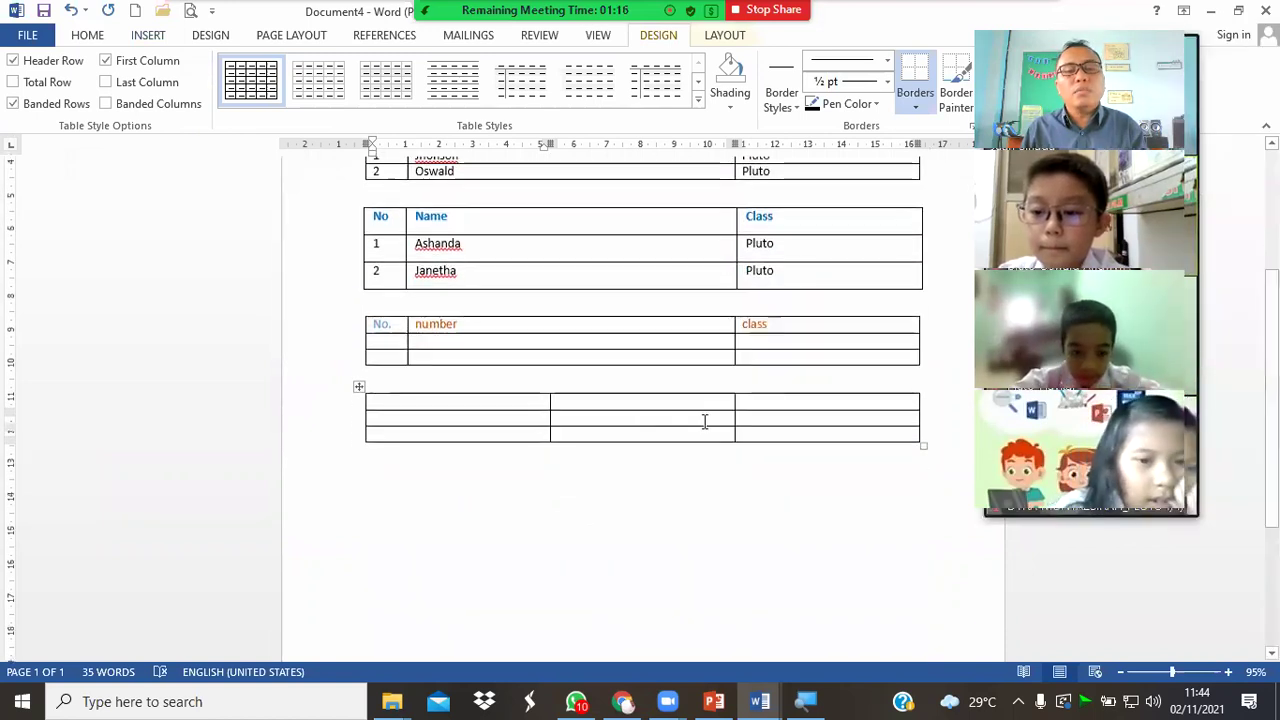
pyautogui.click(811, 485)
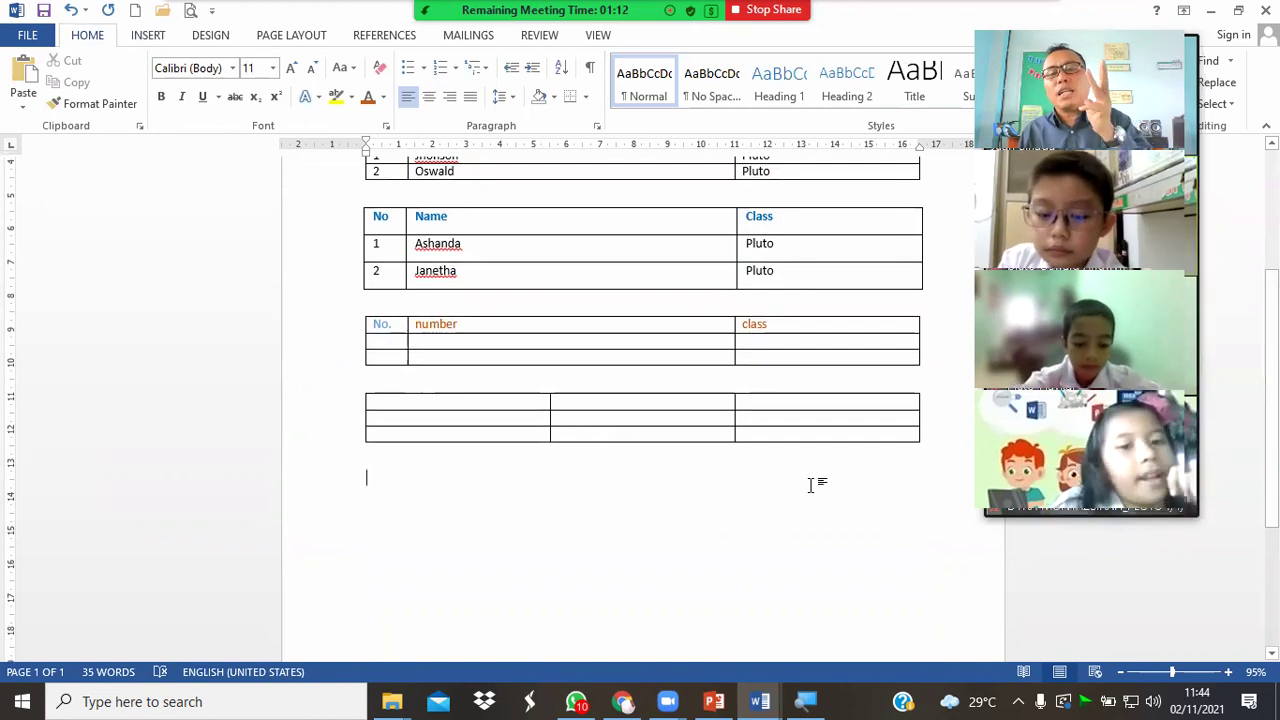
pyautogui.click(148, 36)
pyautogui.click(131, 112)
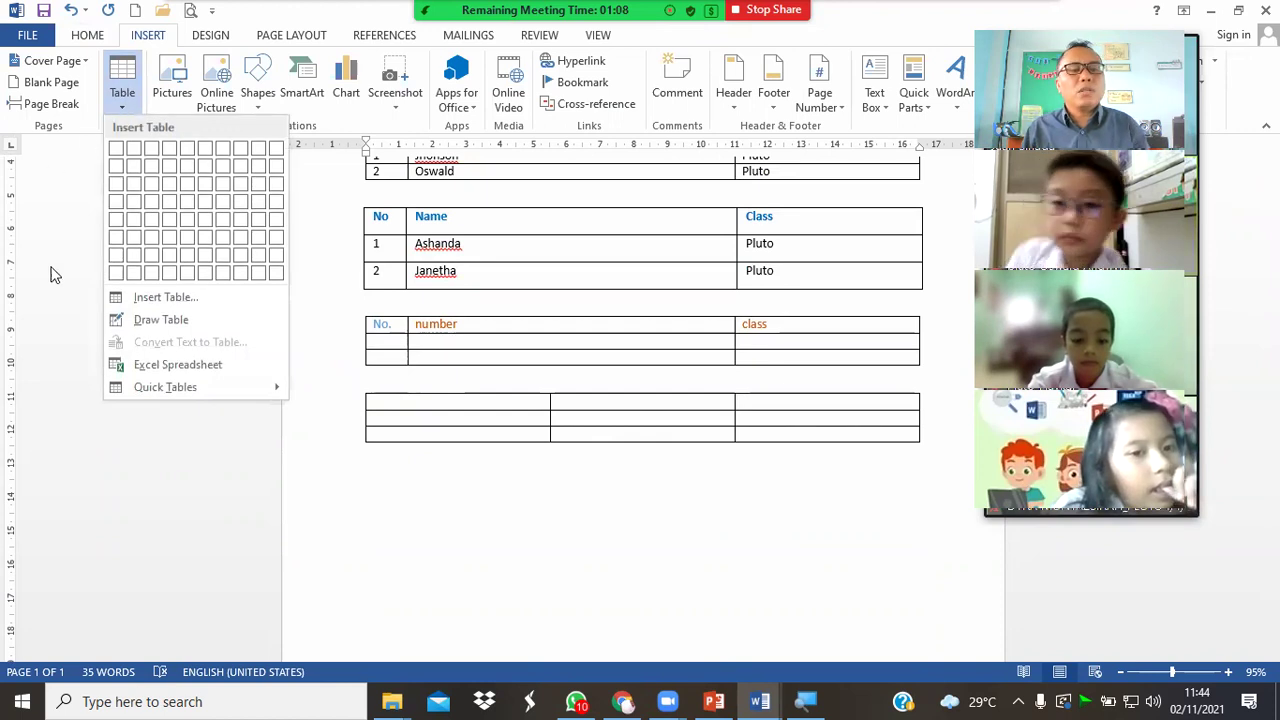
# - Use Draw Table to draw the outer border of a new table below
pyautogui.click(162, 320)
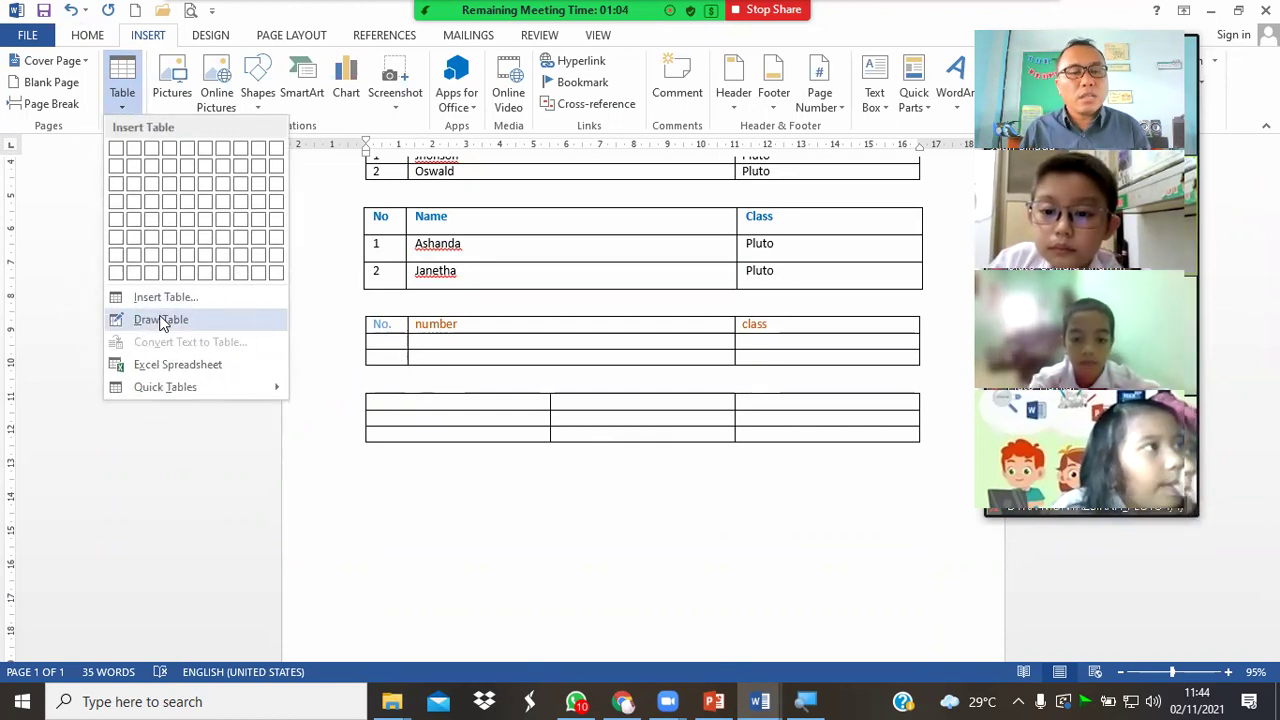
pyautogui.click(162, 320)
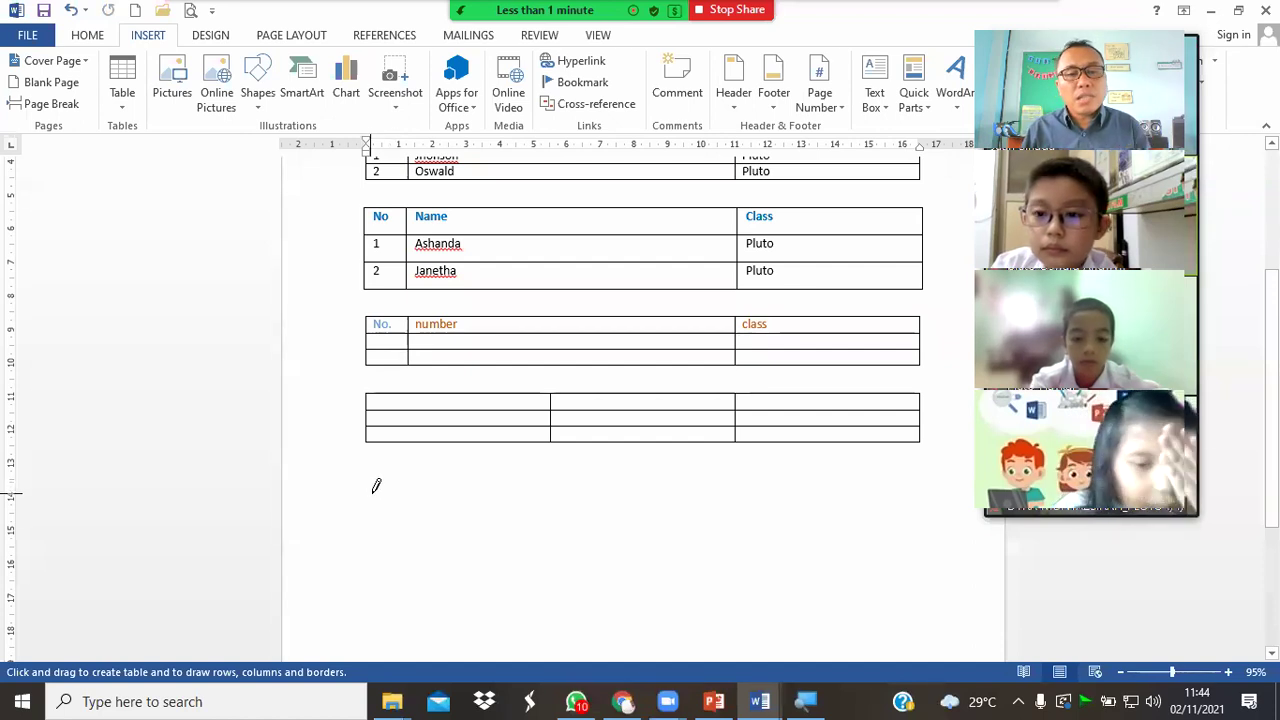
pyautogui.moveTo(374, 494)
pyautogui.mouseDown()
pyautogui.moveTo(461, 520)
pyautogui.moveTo(927, 565)
pyautogui.mouseUp()
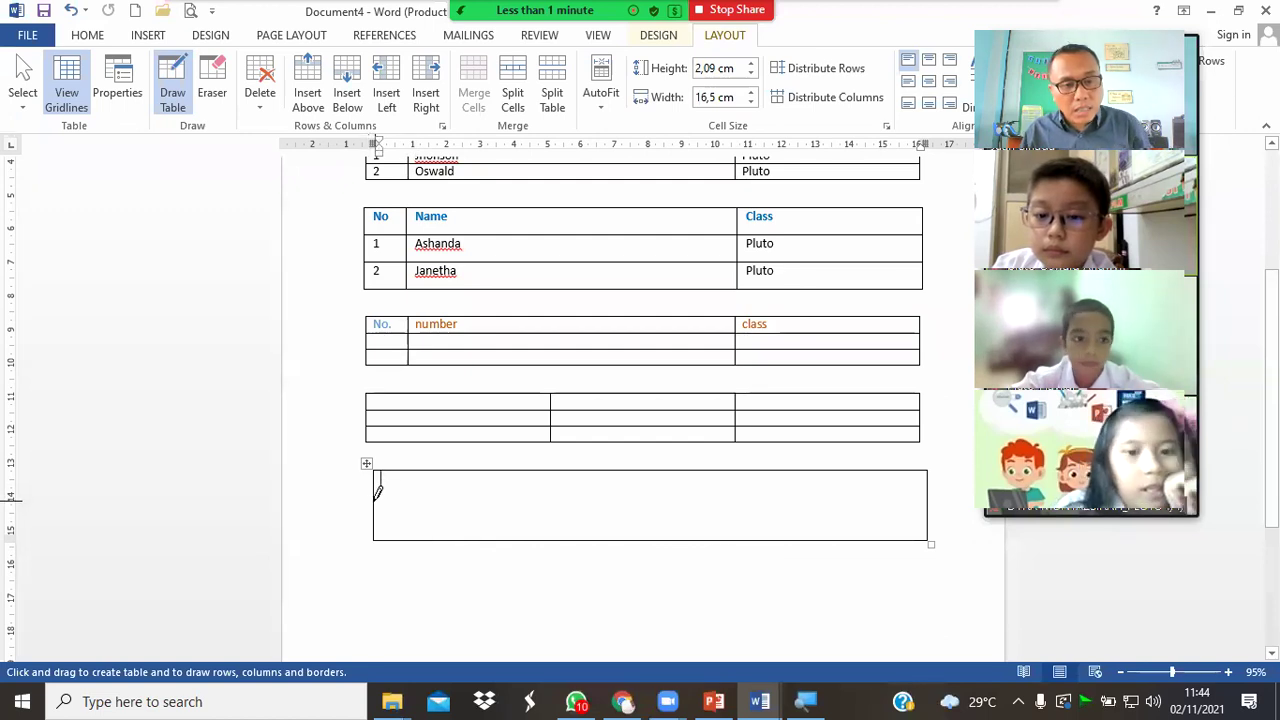
# - Draw two row lines and two column dividers for 3x3, then stop the screen share
pyautogui.moveTo(380, 497); pyautogui.dragTo(750, 496)
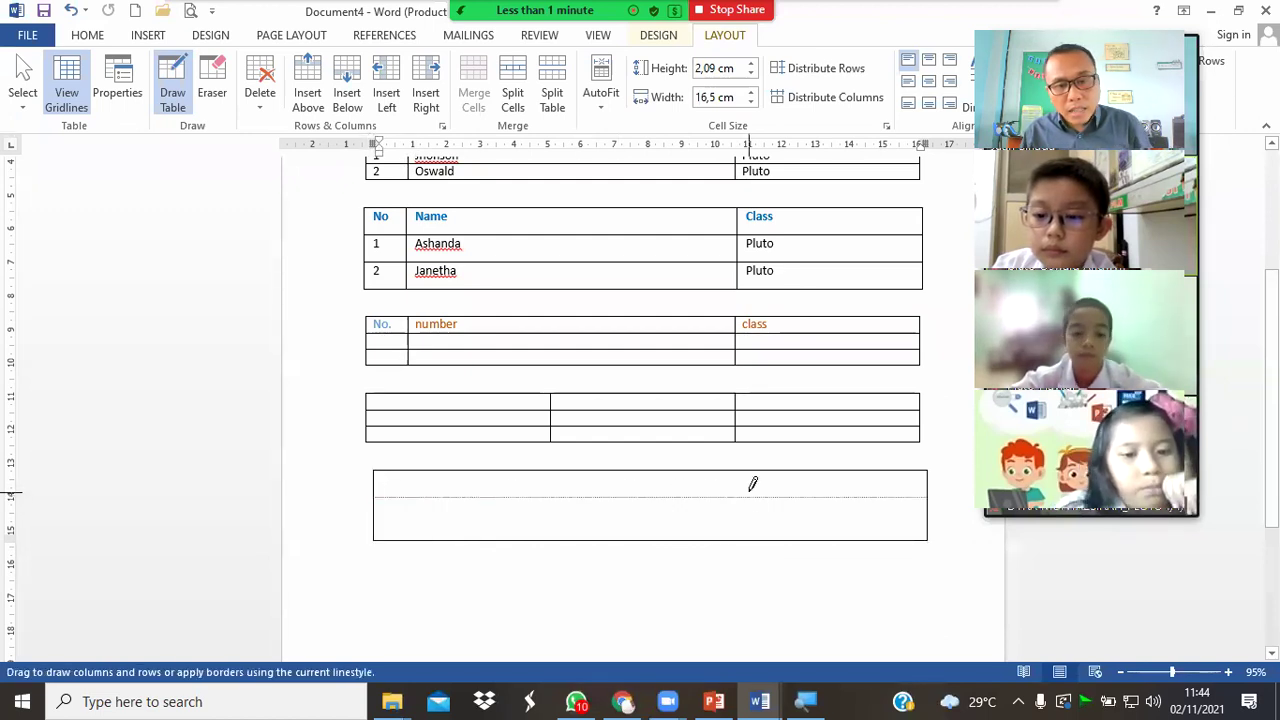
pyautogui.moveTo(376, 520); pyautogui.dragTo(515, 522)
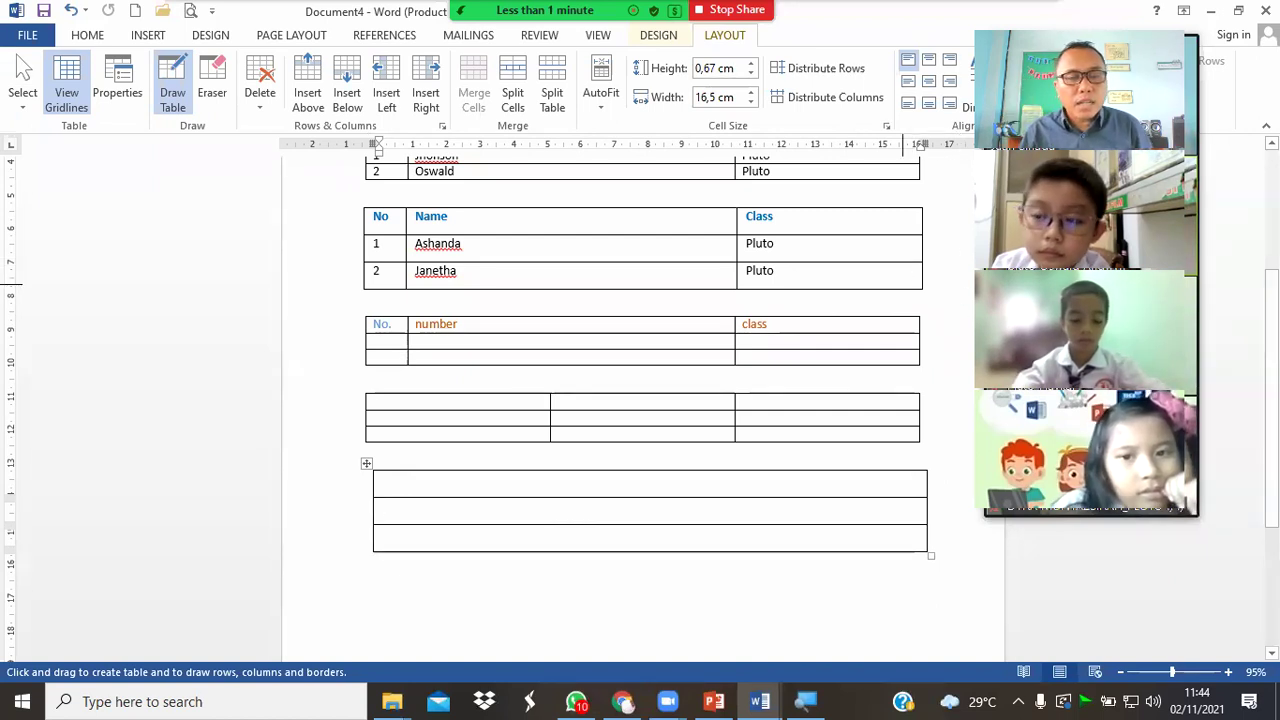
pyautogui.moveTo(441, 463)
pyautogui.mouseDown()
pyautogui.moveTo(445, 561)
pyautogui.moveTo(460, 556)
pyautogui.mouseUp()
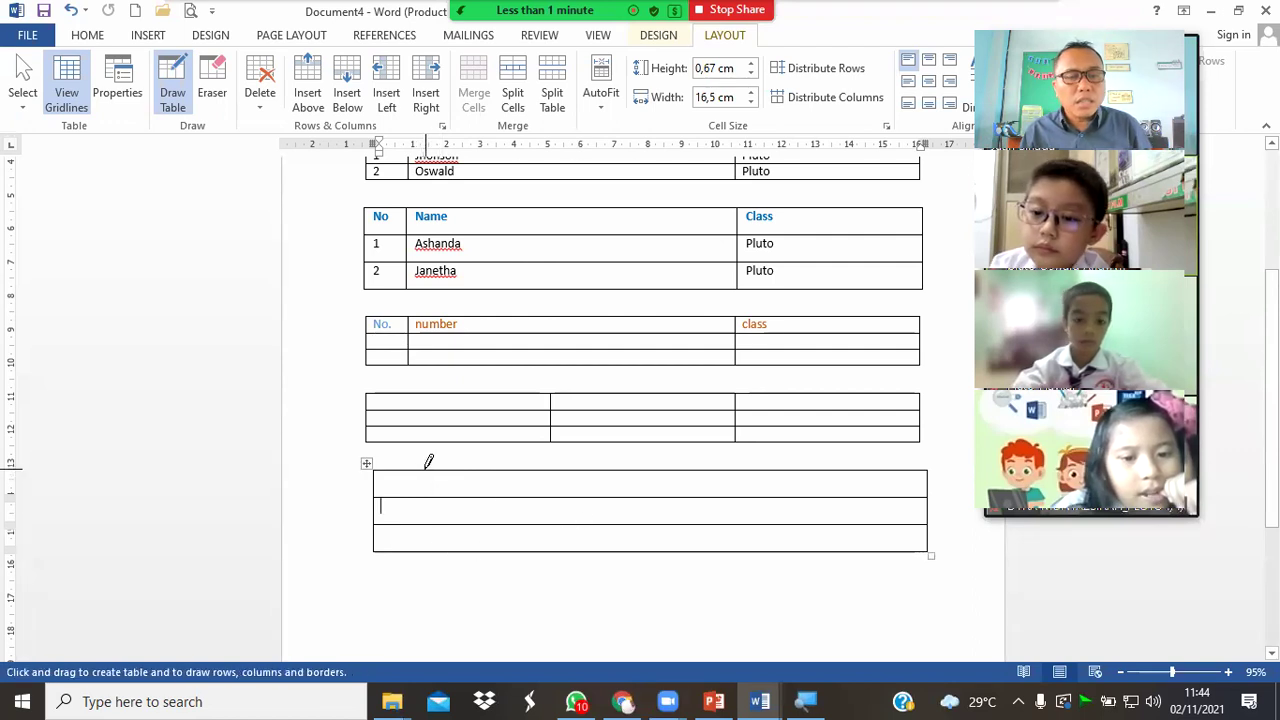
pyautogui.moveTo(428, 463); pyautogui.dragTo(428, 530)
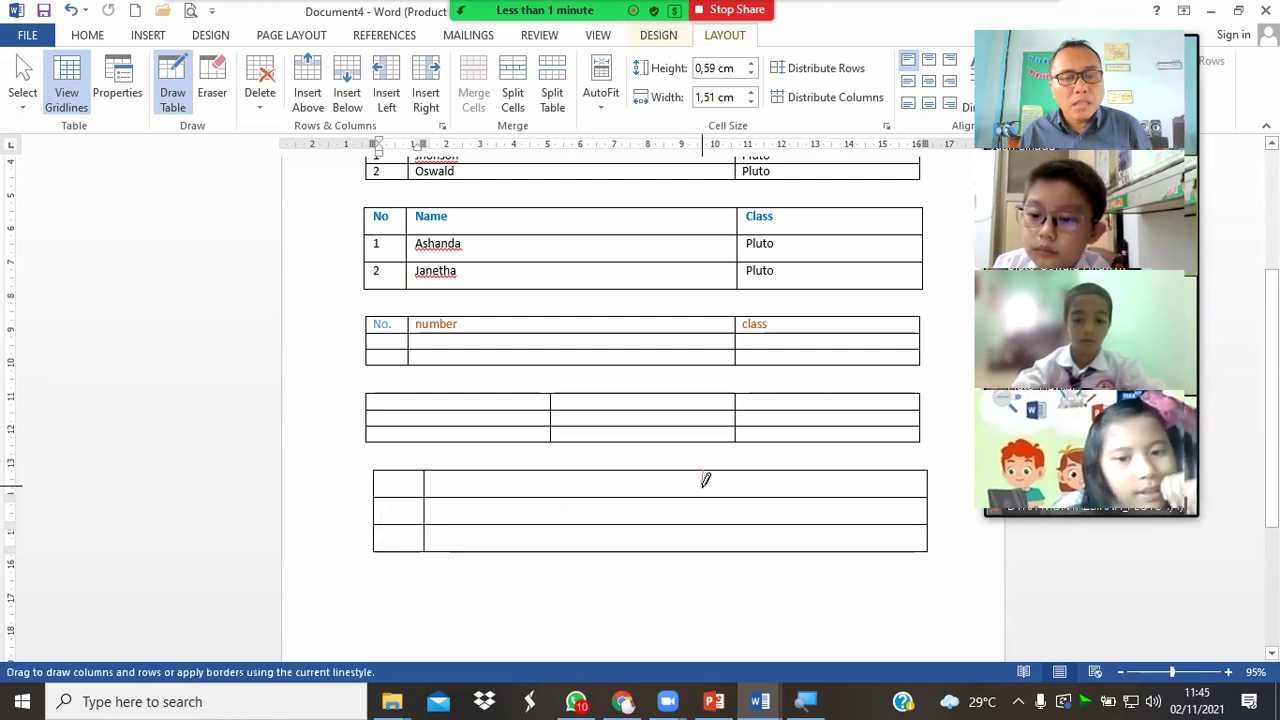
pyautogui.moveTo(705, 535); pyautogui.dragTo(705, 550)
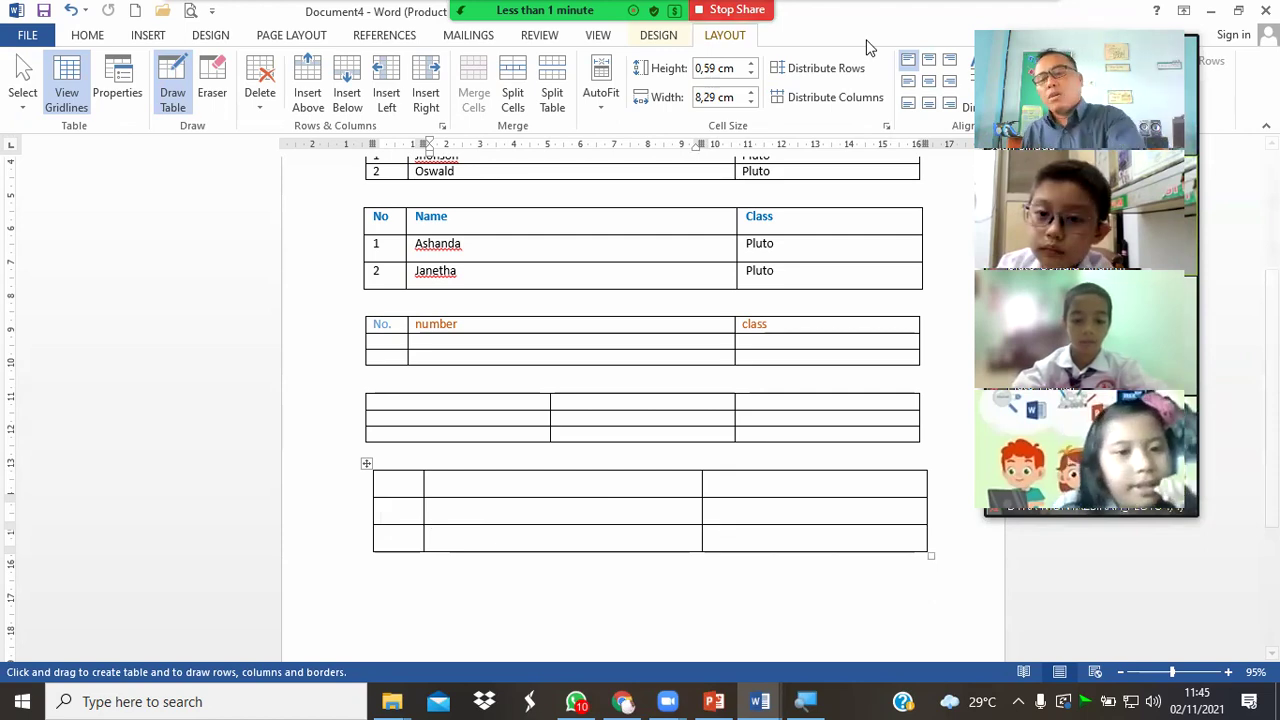
pyautogui.click(731, 9)
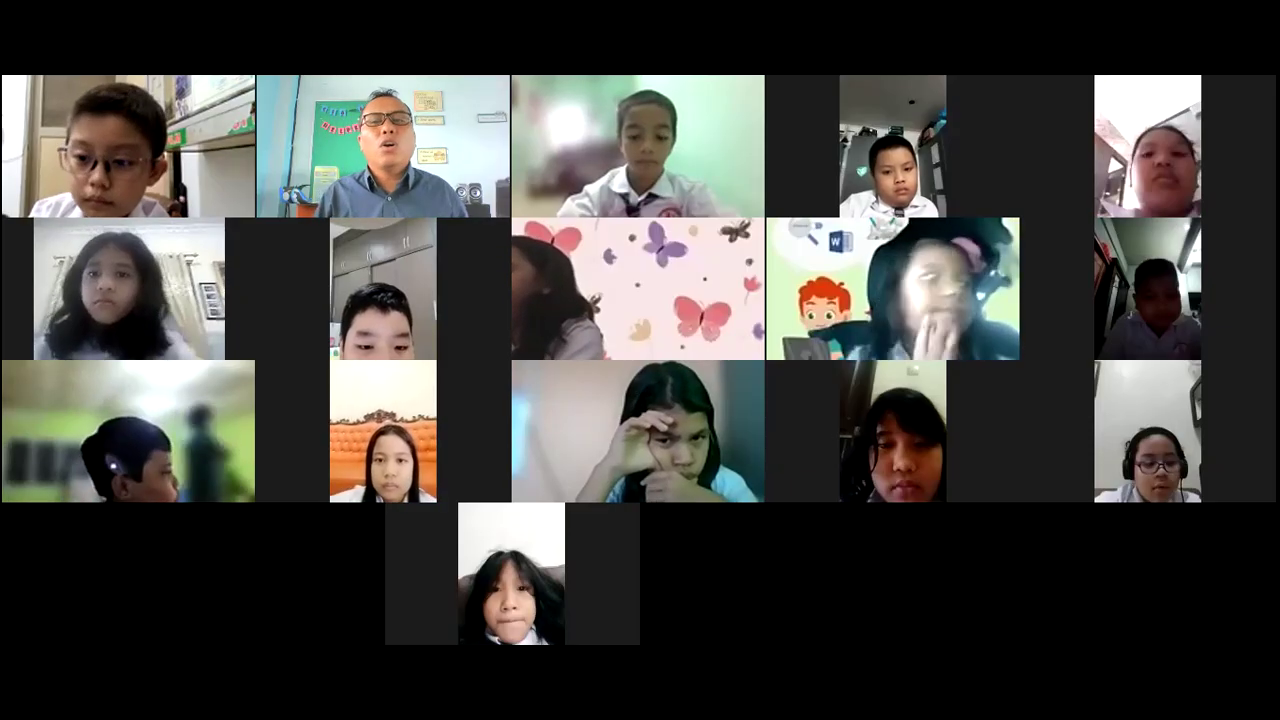